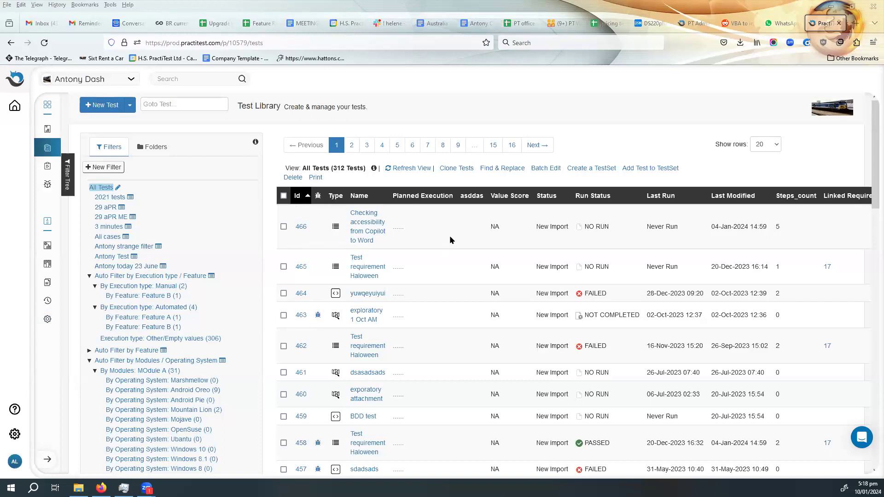
- Start a new test set from tests 466, 465 and 458 in the Test Library
{"action": "left_click", "coordinate": [283, 227]}
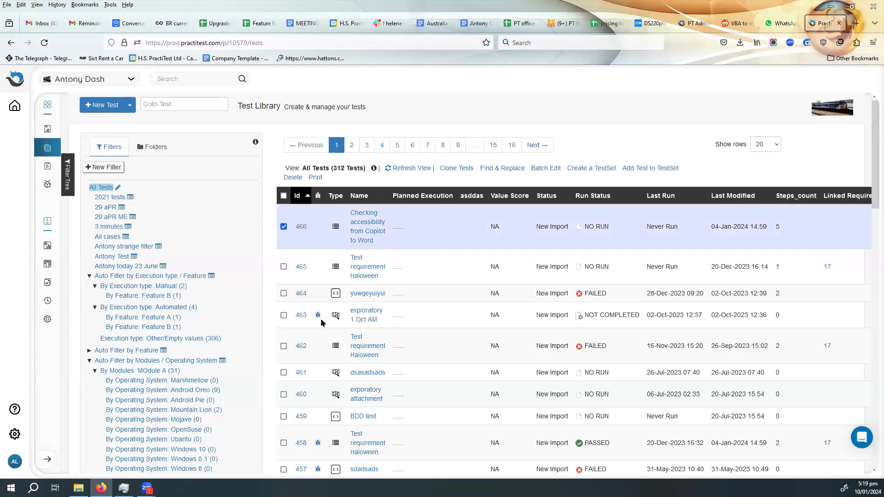
{"action": "left_click", "coordinate": [283, 267]}
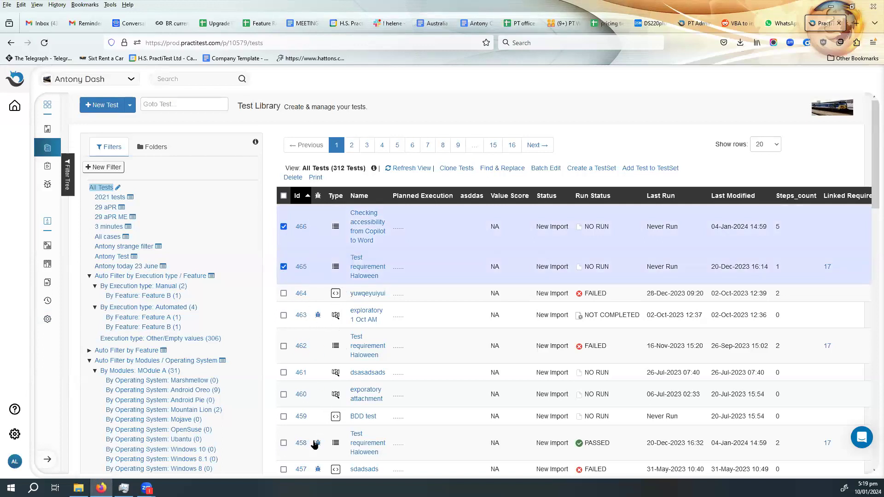
{"action": "left_click", "coordinate": [283, 444]}
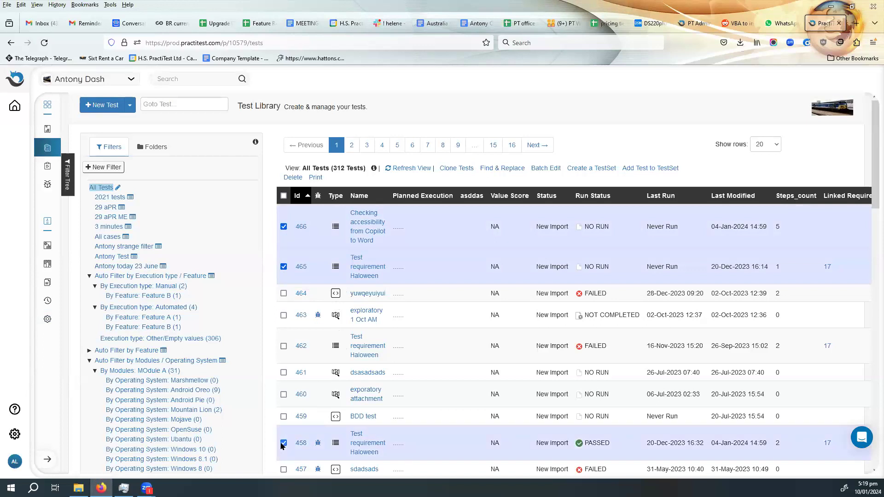
{"action": "left_click", "coordinate": [591, 169]}
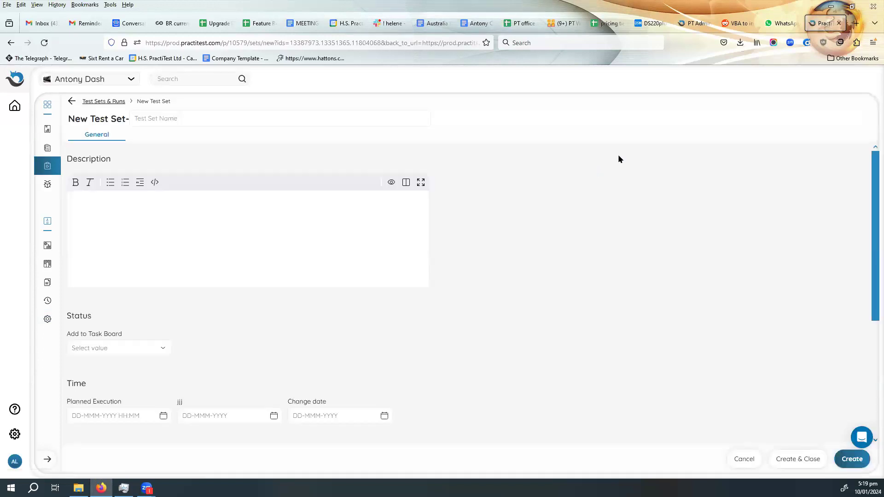
- Name the new test set "Afternoon of 10 Jan" and enter "Hello Testing" as its description
{"action": "left_click", "coordinate": [192, 118]}
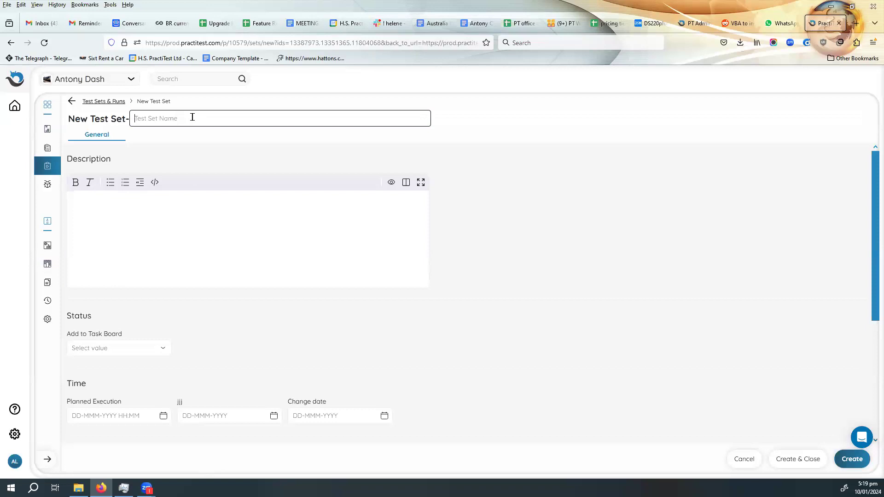
{"action": "type", "text": "Afternoon of 10 Jan"}
{"action": "left_click", "coordinate": [159, 202]}
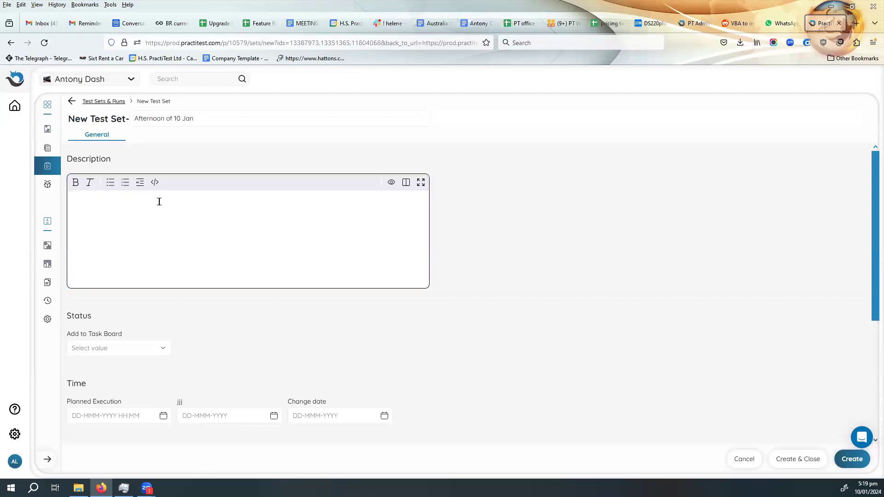
{"action": "type", "text": "Hello Testing"}
- Set the test set's planned execution to 11-Jan-2024 17:20
{"action": "scroll", "coordinate": [278, 328], "scroll_direction": "down", "scroll_amount": 3}
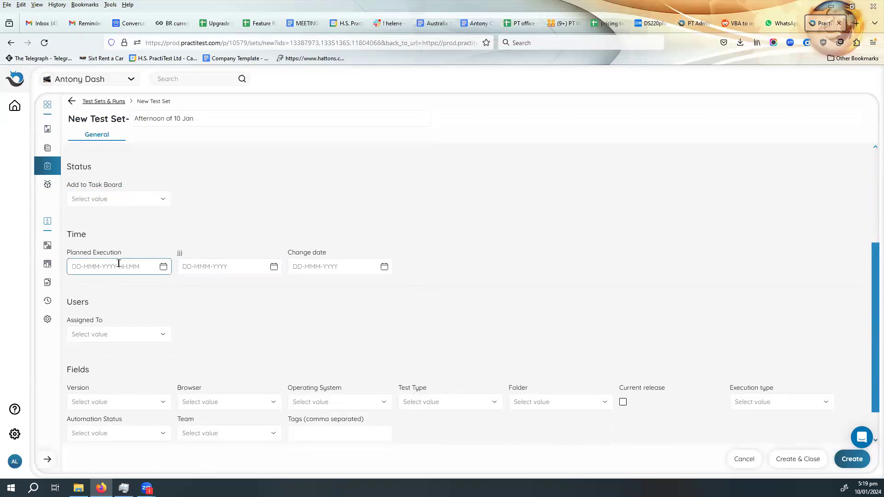
{"action": "left_click", "coordinate": [96, 266]}
{"action": "left_click", "coordinate": [162, 268]}
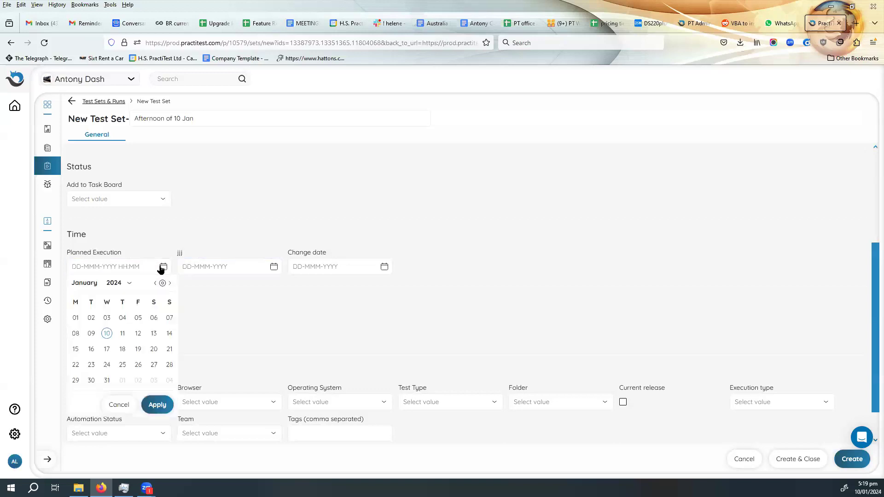
{"action": "left_click", "coordinate": [122, 337]}
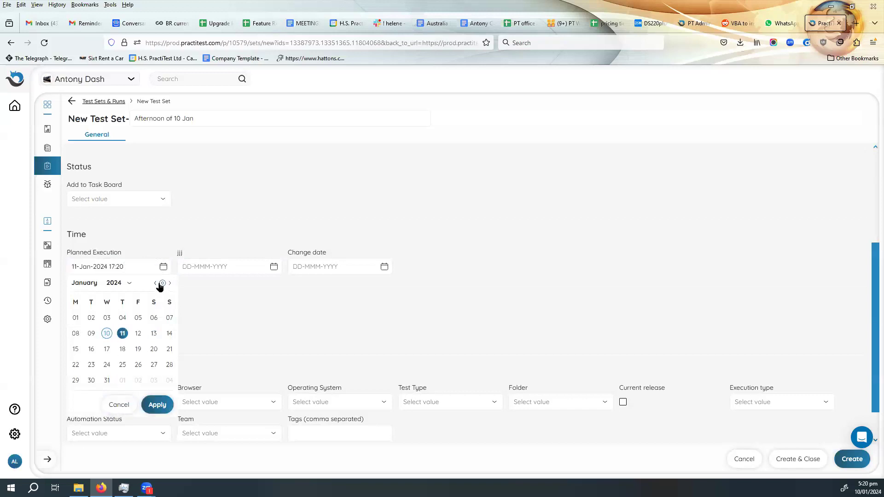
{"action": "left_click", "coordinate": [157, 404]}
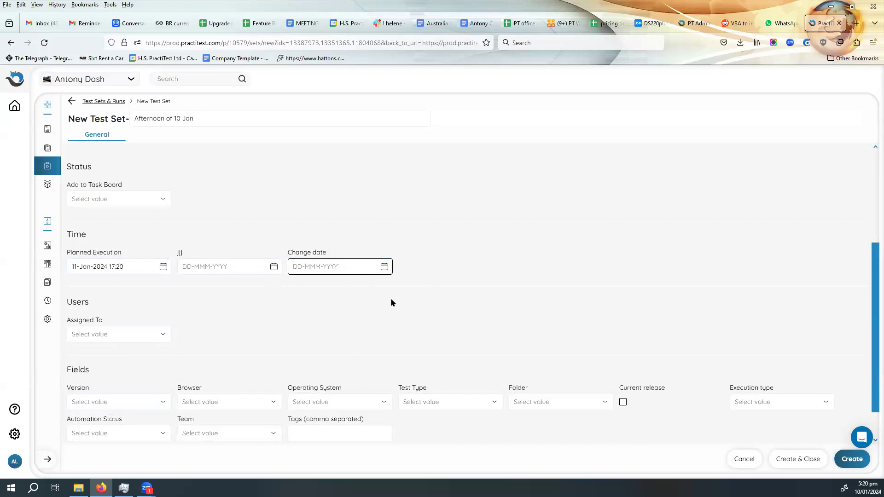
- Assign the test set to the account owner's own user
{"action": "scroll", "coordinate": [396, 282], "scroll_direction": "down", "scroll_amount": 1}
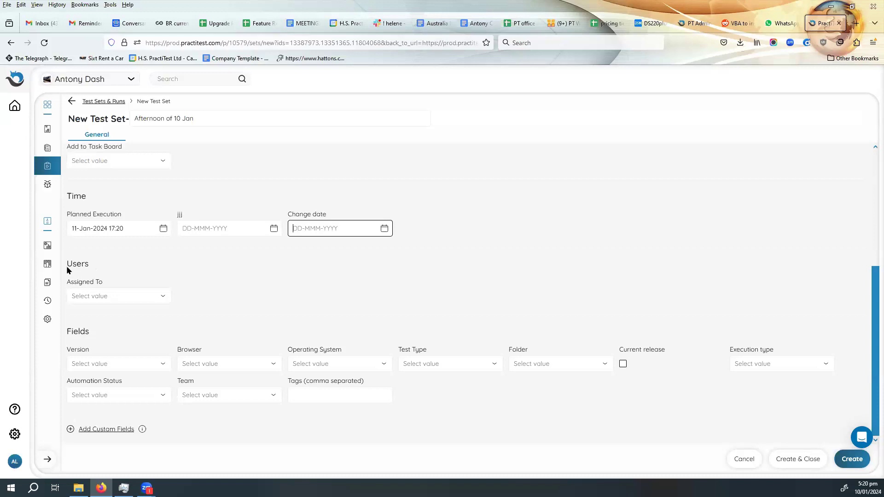
{"action": "left_click", "coordinate": [119, 299]}
{"action": "left_click", "coordinate": [98, 360]}
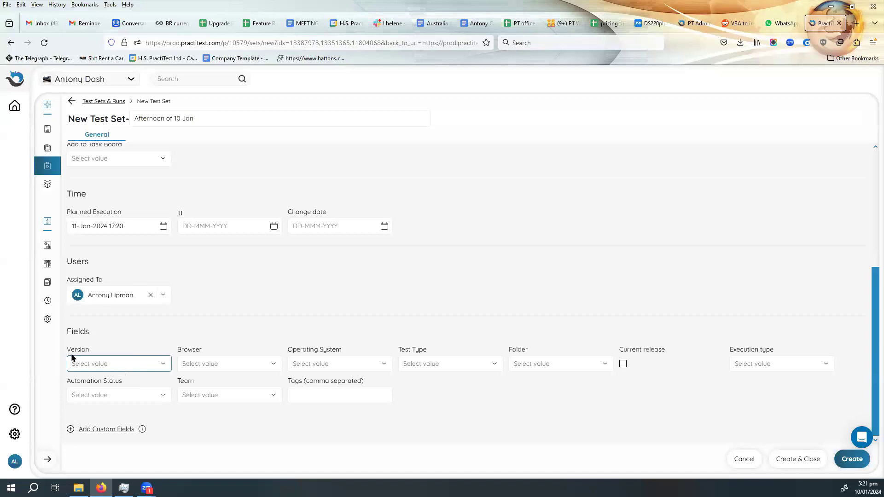
- Set the test set's version to 15 and its browser to Edge
{"action": "left_click", "coordinate": [125, 363]}
{"action": "scroll", "coordinate": [125, 417], "scroll_direction": "down", "scroll_amount": 3}
{"action": "scroll", "coordinate": [125, 415], "scroll_direction": "down", "scroll_amount": 2}
{"action": "left_click", "coordinate": [88, 417]}
{"action": "left_click", "coordinate": [234, 364]}
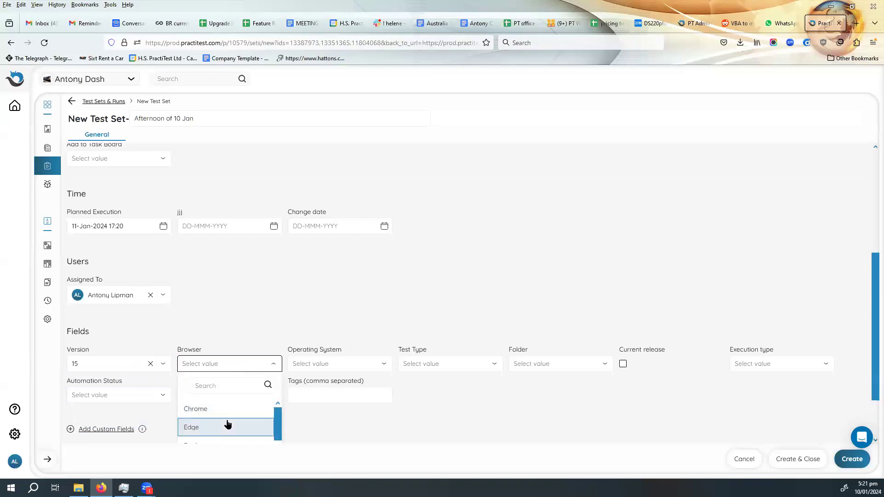
{"action": "left_click", "coordinate": [227, 426]}
- Set the test set's operating system to Marshmellow and apply the selection
{"action": "left_click", "coordinate": [348, 363]}
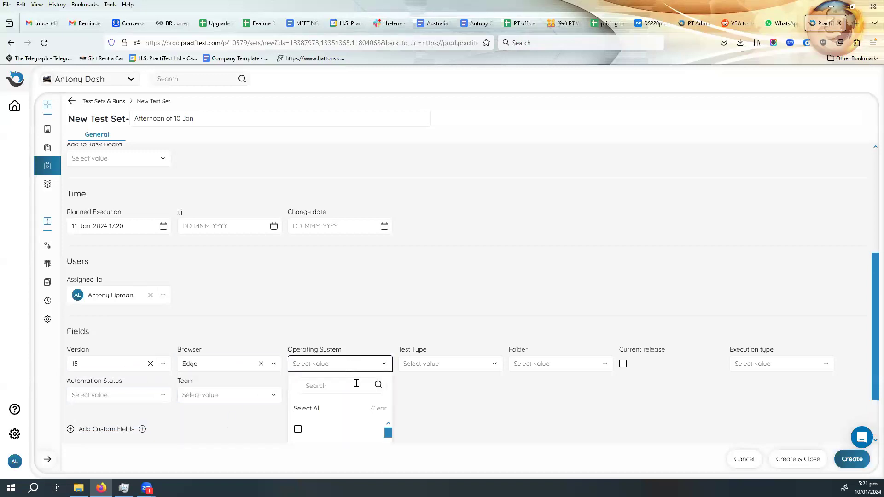
{"action": "scroll", "coordinate": [344, 410], "scroll_direction": "down", "scroll_amount": 2}
{"action": "scroll", "coordinate": [346, 411], "scroll_direction": "up", "scroll_amount": 1}
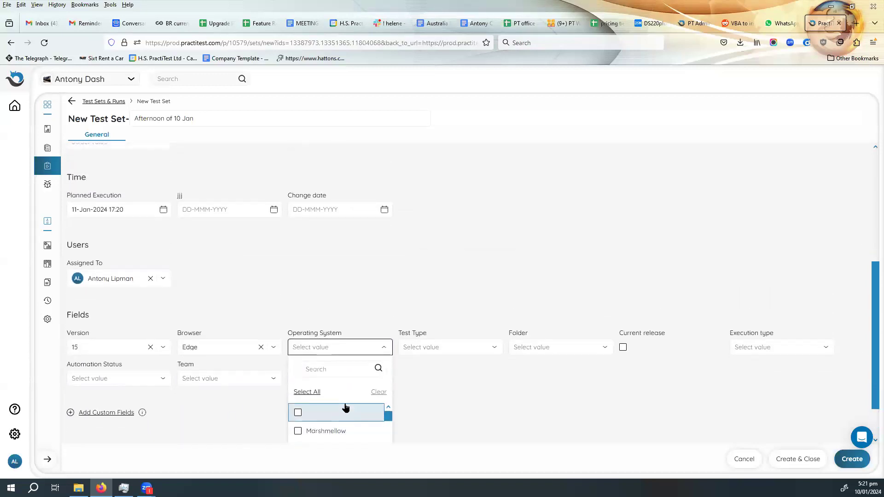
{"action": "scroll", "coordinate": [364, 374], "scroll_direction": "down", "scroll_amount": 1}
{"action": "left_click", "coordinate": [336, 382]}
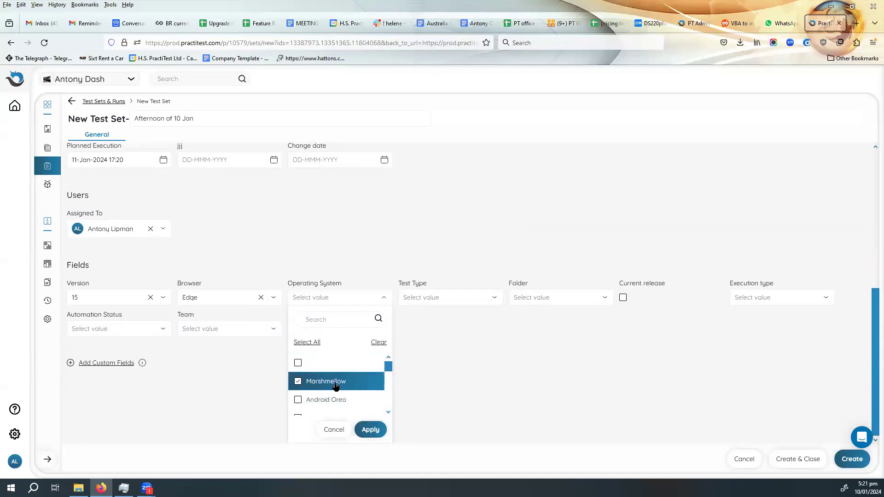
{"action": "left_click", "coordinate": [371, 429]}
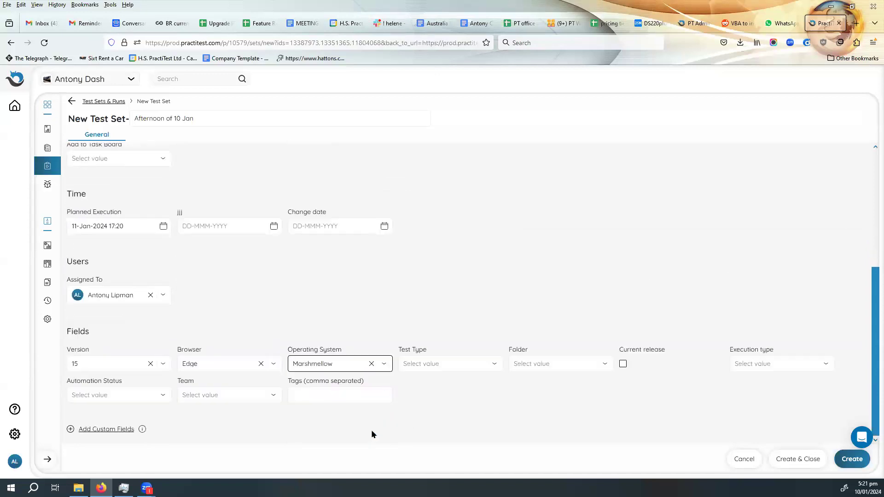
- Set the test type to Functional and the execution type to Manual, and create the test set
{"action": "left_click", "coordinate": [455, 366]}
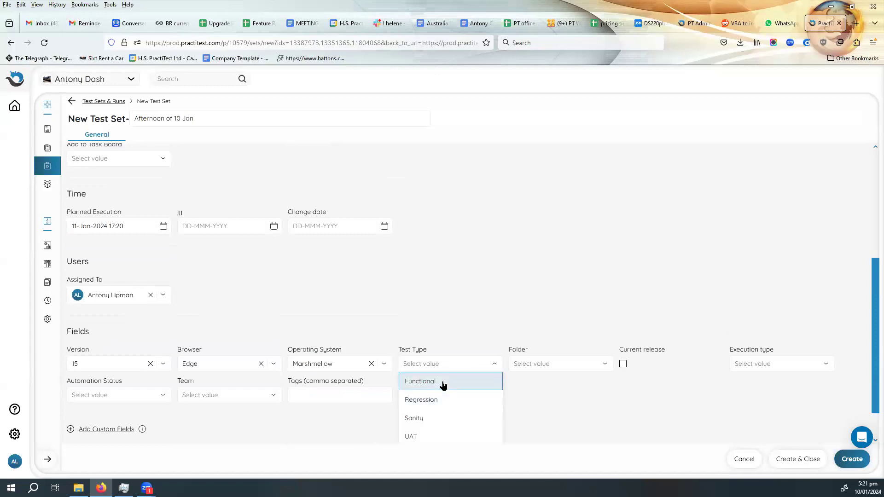
{"action": "left_click", "coordinate": [441, 382]}
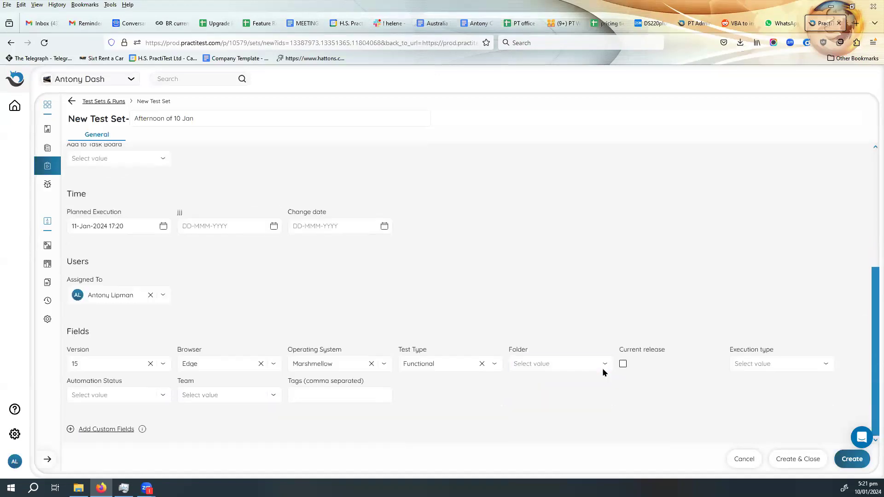
{"action": "left_click", "coordinate": [800, 367]}
{"action": "left_click", "coordinate": [780, 387]}
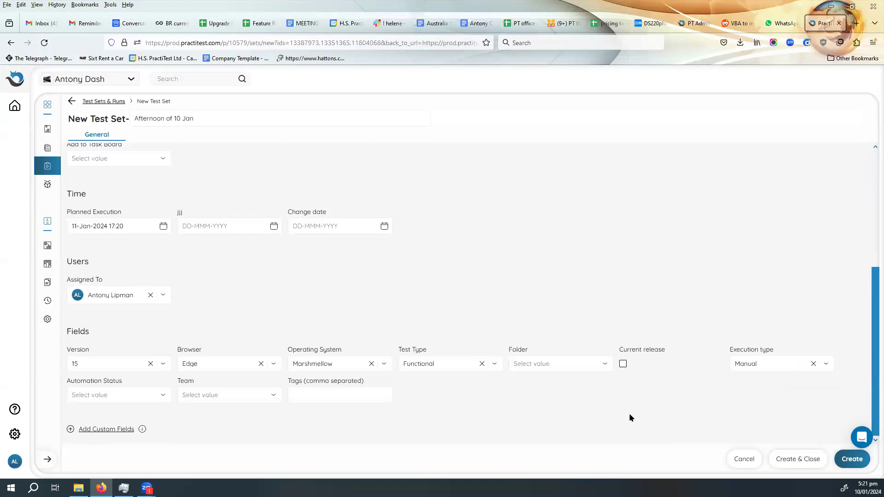
{"action": "left_click", "coordinate": [853, 460]}
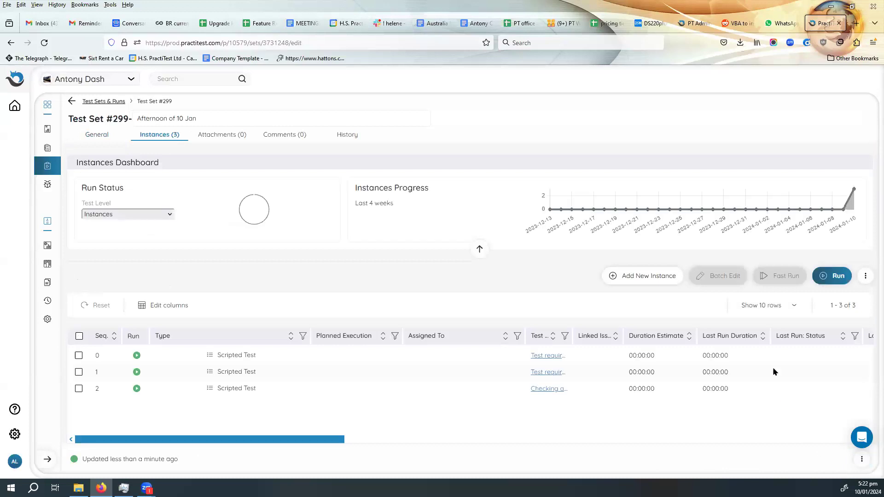
- Review the new test set's general details, change history and instances dashboard
{"action": "left_click", "coordinate": [94, 137]}
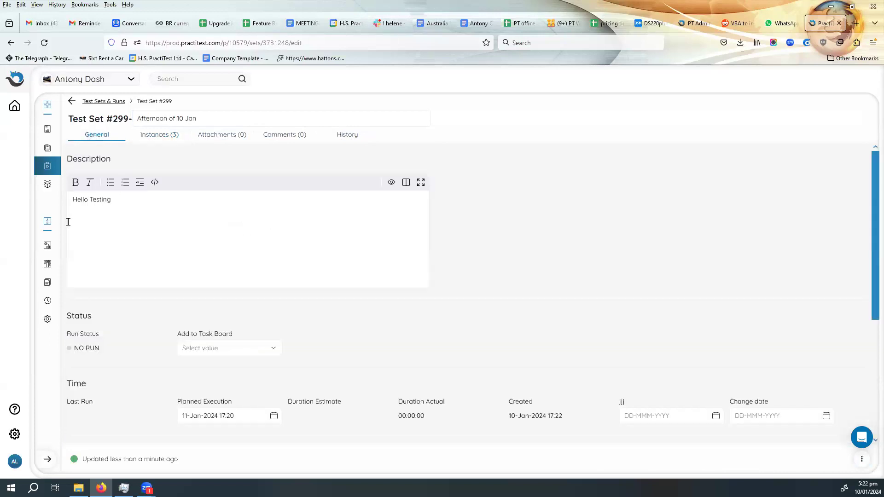
{"action": "scroll", "coordinate": [152, 253], "scroll_direction": "down", "scroll_amount": 4}
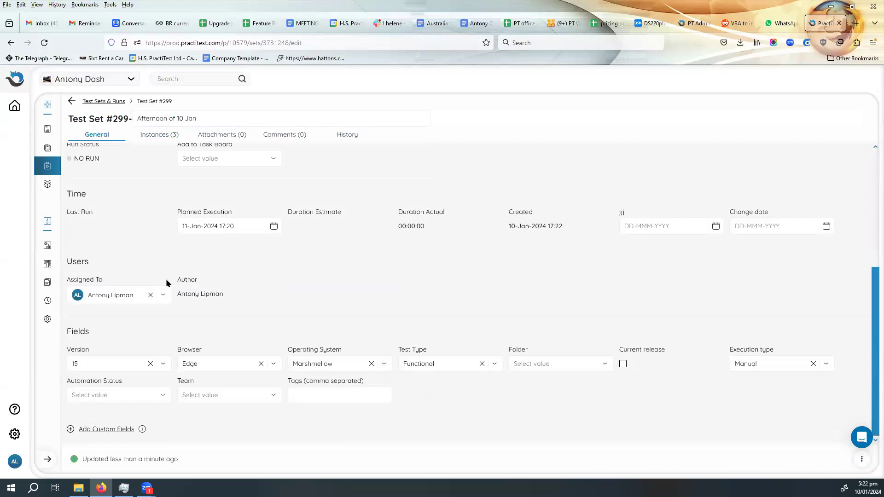
{"action": "scroll", "coordinate": [165, 278], "scroll_direction": "up", "scroll_amount": 4}
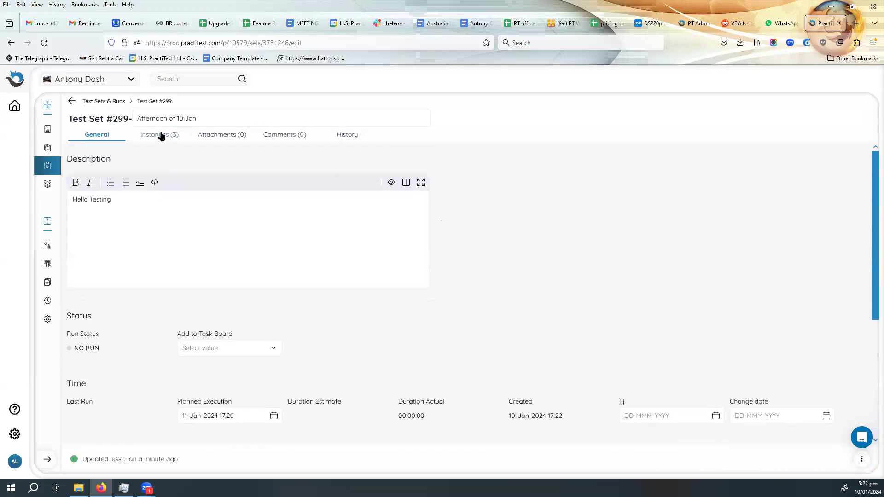
{"action": "left_click", "coordinate": [161, 136]}
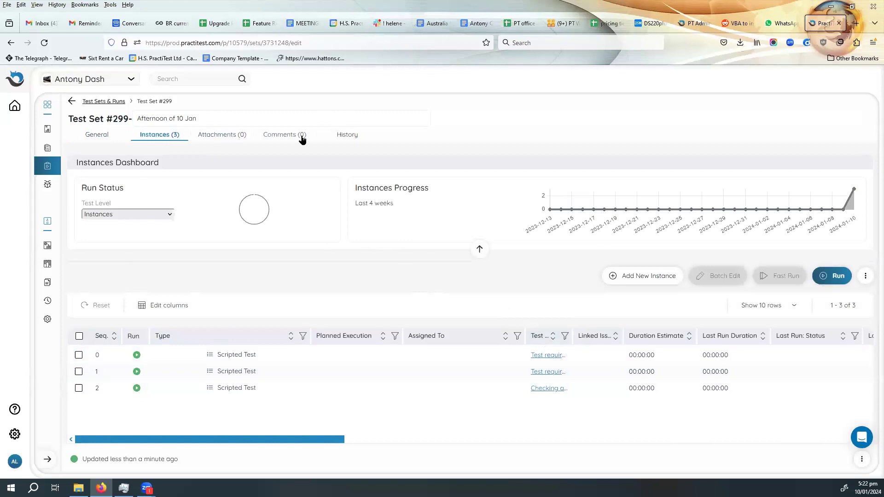
{"action": "left_click", "coordinate": [345, 138]}
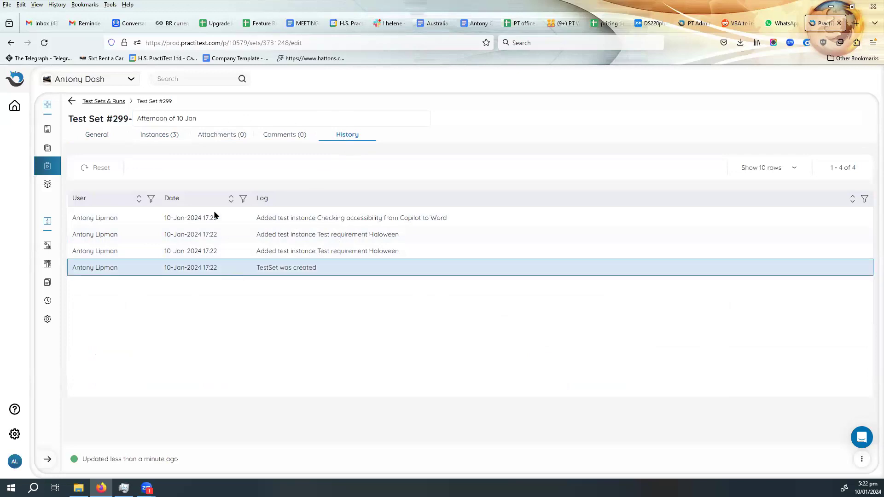
{"action": "left_click", "coordinate": [159, 135]}
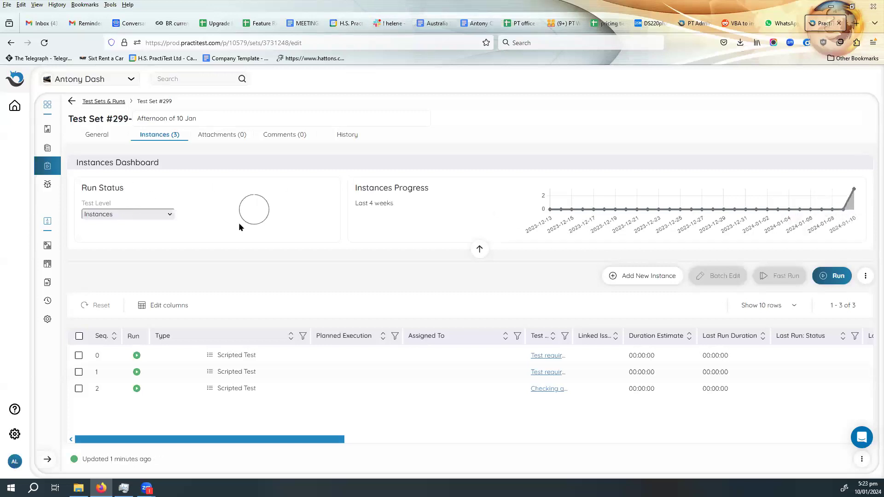
{"action": "mouse_move", "coordinate": [269, 208]}
{"action": "left_click", "coordinate": [369, 370]}
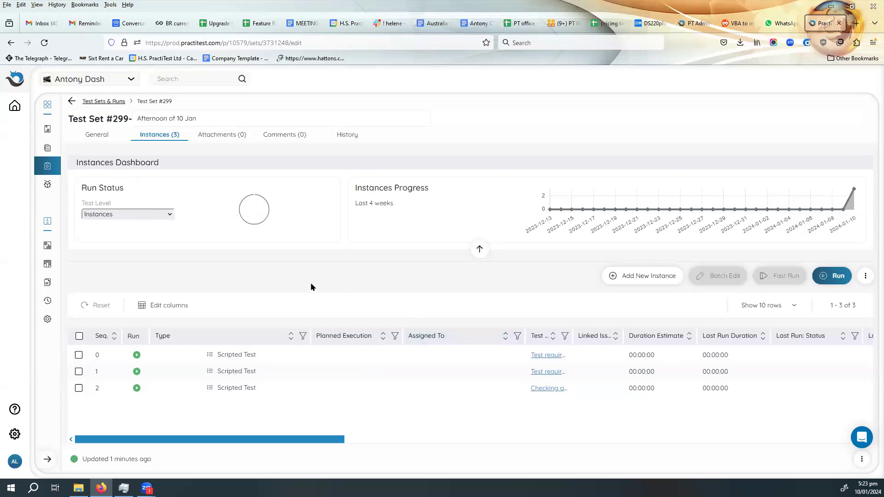
- Examine which columns can be shown or reordered in the test set's instances table
{"action": "left_click", "coordinate": [173, 307]}
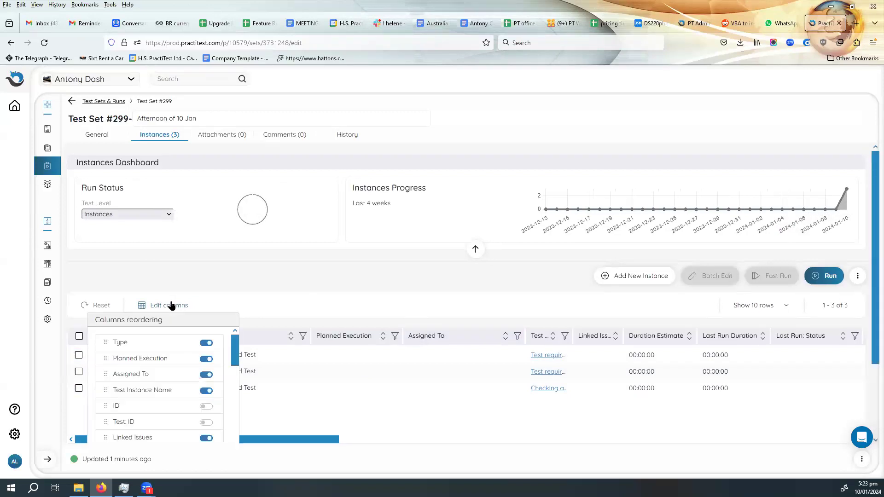
{"action": "scroll", "coordinate": [166, 378], "scroll_direction": "down", "scroll_amount": 3}
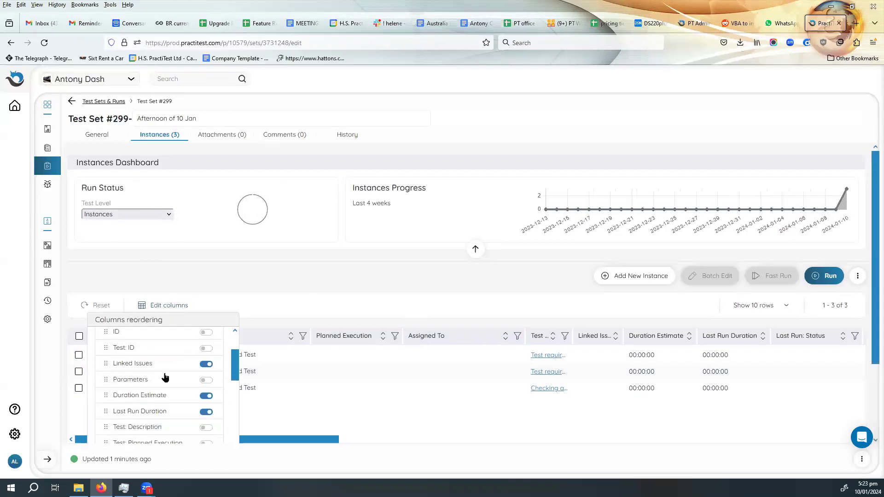
{"action": "scroll", "coordinate": [165, 378], "scroll_direction": "down", "scroll_amount": 6}
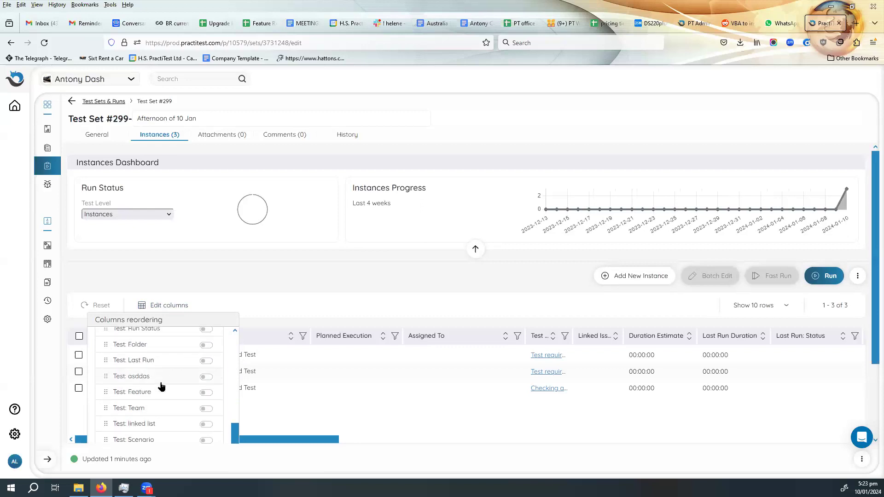
{"action": "scroll", "coordinate": [151, 424], "scroll_direction": "up", "scroll_amount": 2}
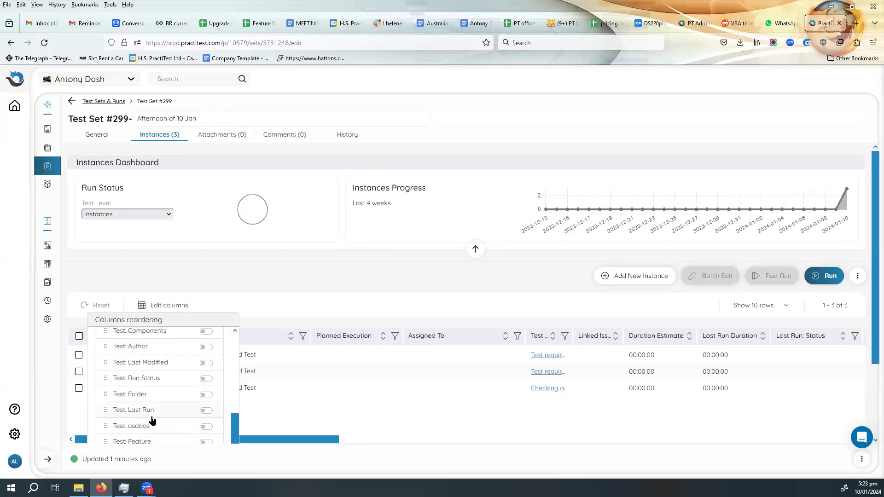
{"action": "scroll", "coordinate": [153, 421], "scroll_direction": "up", "scroll_amount": 3}
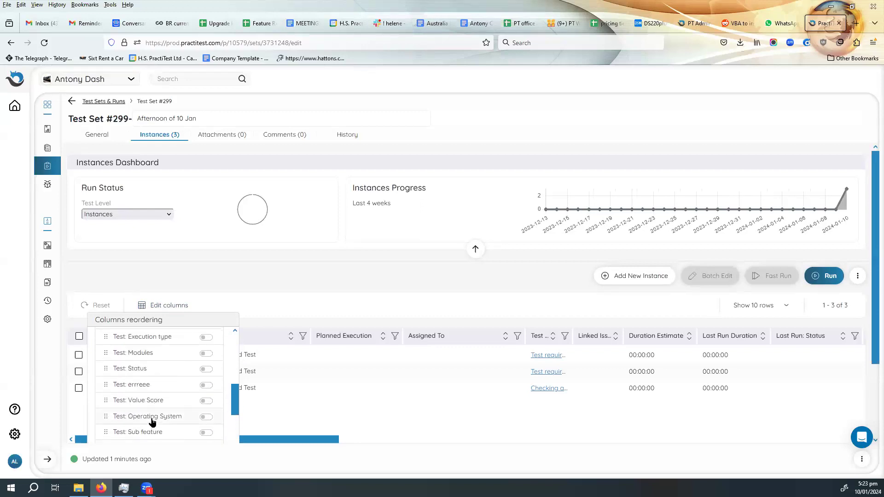
{"action": "scroll", "coordinate": [139, 407], "scroll_direction": "up", "scroll_amount": 5}
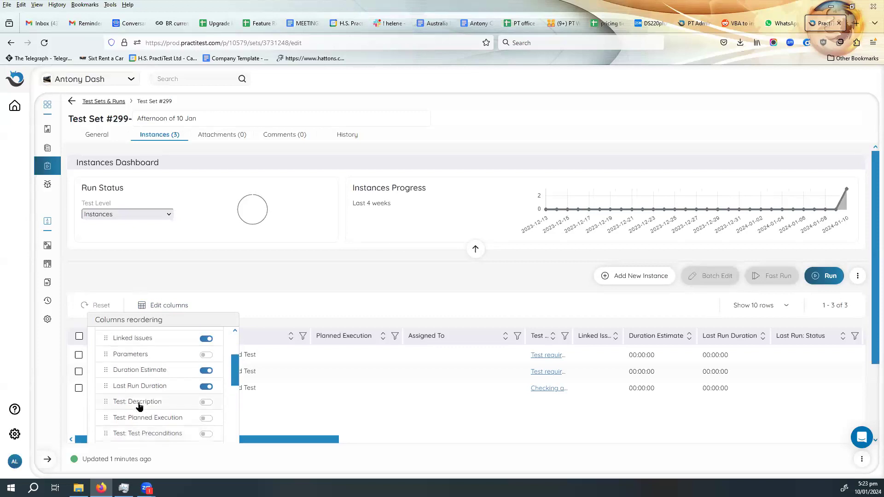
{"action": "scroll", "coordinate": [138, 406], "scroll_direction": "up", "scroll_amount": 3}
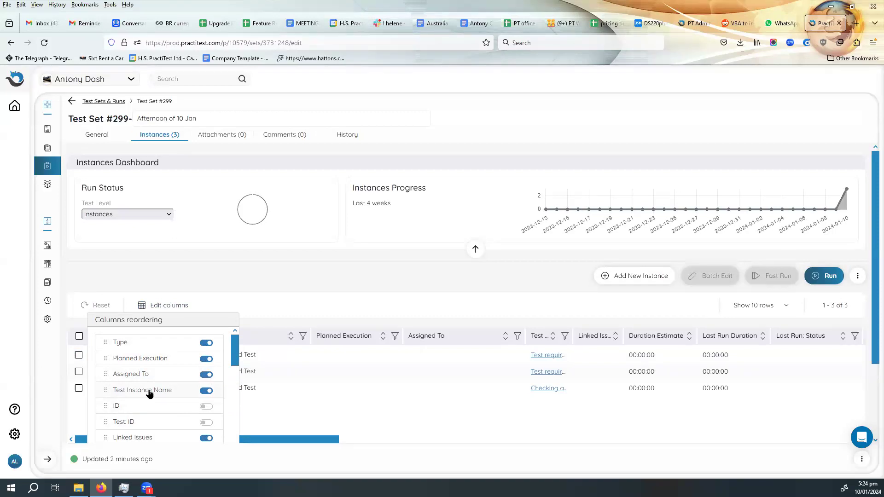
- Reorder the instances table columns, placing Test Instance Name right after Type and Tester right after Last Run Duration
{"action": "left_click_drag", "start_coordinate": [148, 389], "coordinate": [151, 357]}
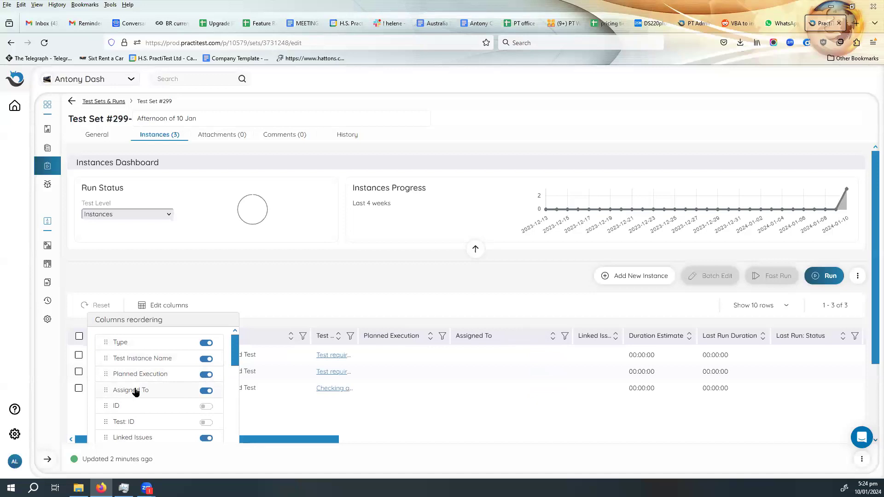
{"action": "scroll", "coordinate": [136, 410], "scroll_direction": "down", "scroll_amount": 2}
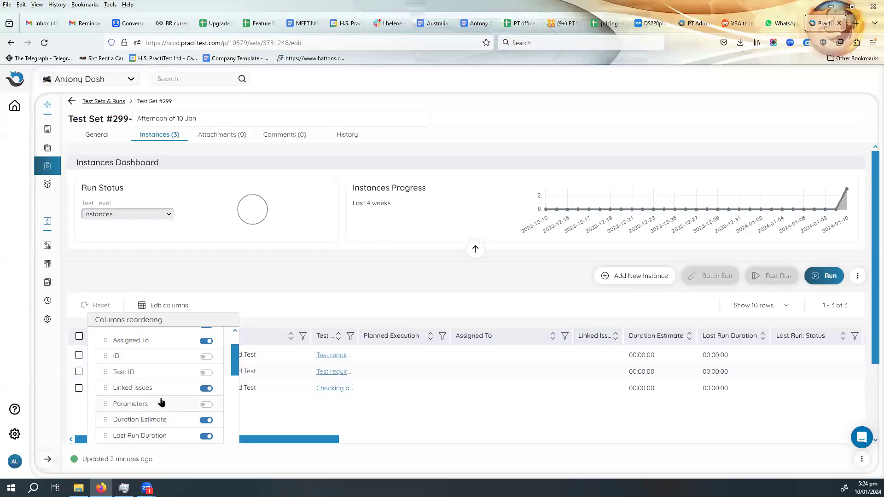
{"action": "scroll", "coordinate": [160, 422], "scroll_direction": "down", "scroll_amount": 2}
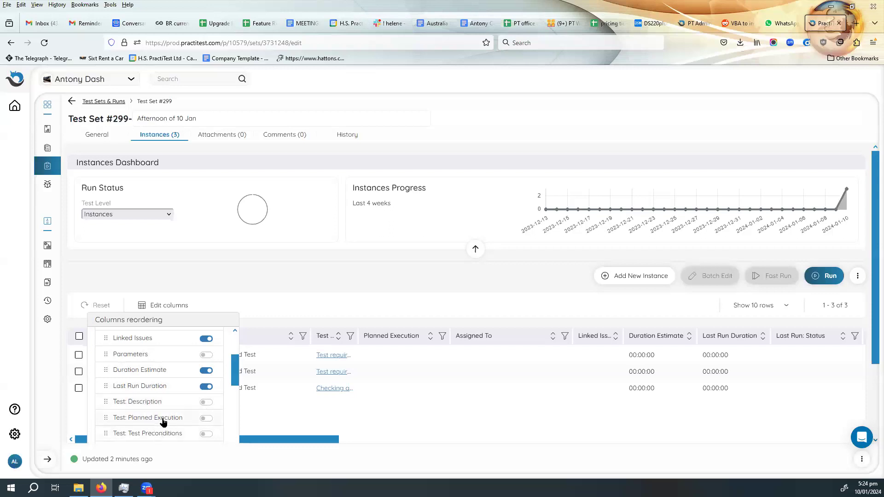
{"action": "scroll", "coordinate": [163, 423], "scroll_direction": "down", "scroll_amount": 2}
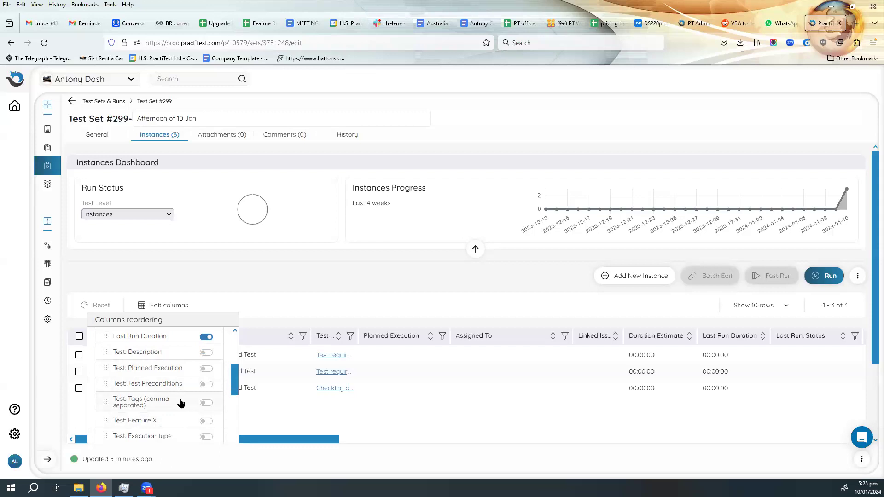
{"action": "scroll", "coordinate": [181, 403], "scroll_direction": "down", "scroll_amount": 3}
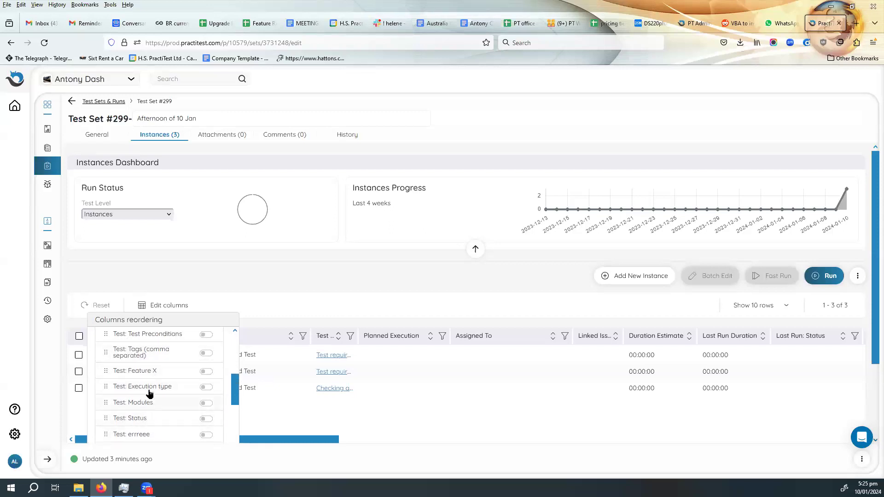
{"action": "scroll", "coordinate": [149, 386], "scroll_direction": "down", "scroll_amount": 2}
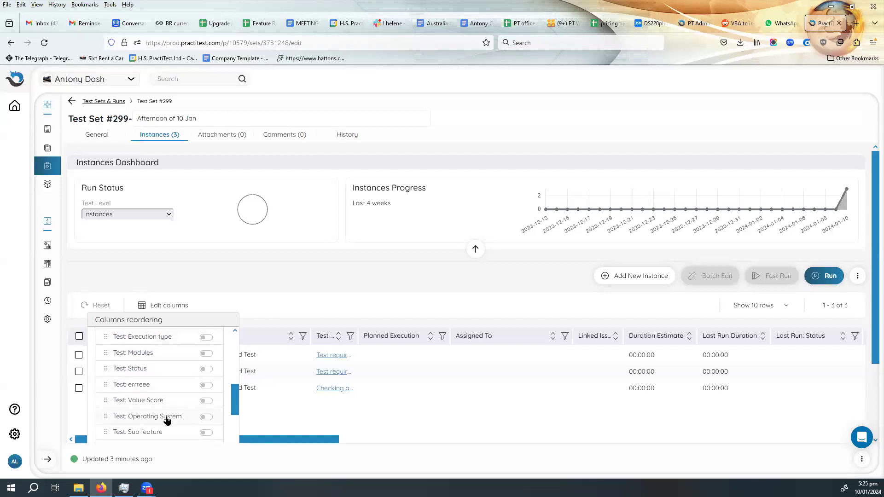
{"action": "scroll", "coordinate": [154, 427], "scroll_direction": "down", "scroll_amount": 2}
{"action": "scroll", "coordinate": [155, 398], "scroll_direction": "down", "scroll_amount": 3}
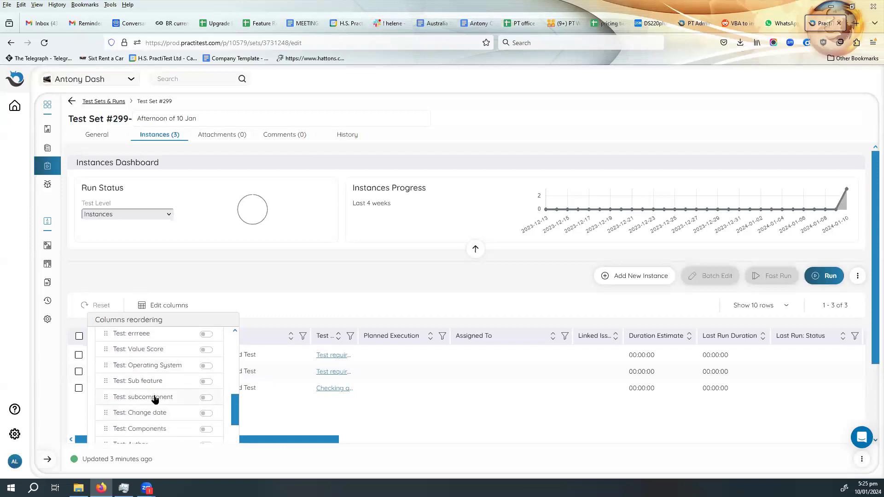
{"action": "scroll", "coordinate": [154, 401], "scroll_direction": "down", "scroll_amount": 4}
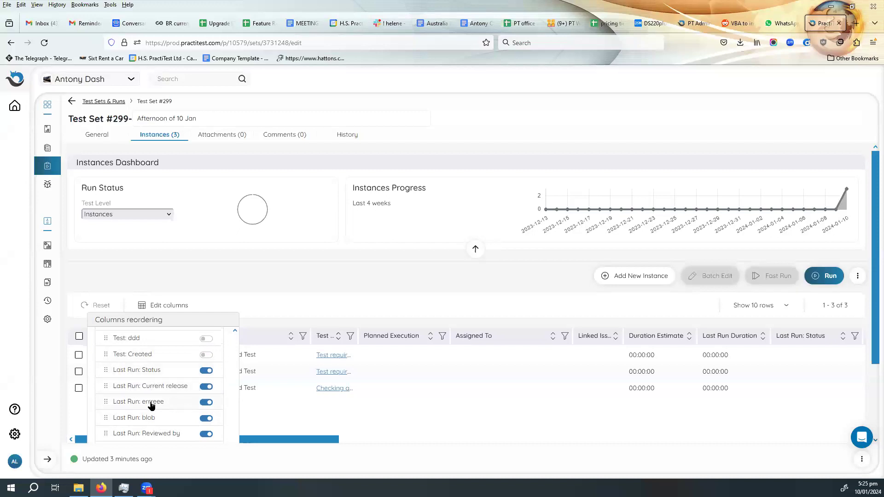
{"action": "scroll", "coordinate": [152, 406], "scroll_direction": "down", "scroll_amount": 2}
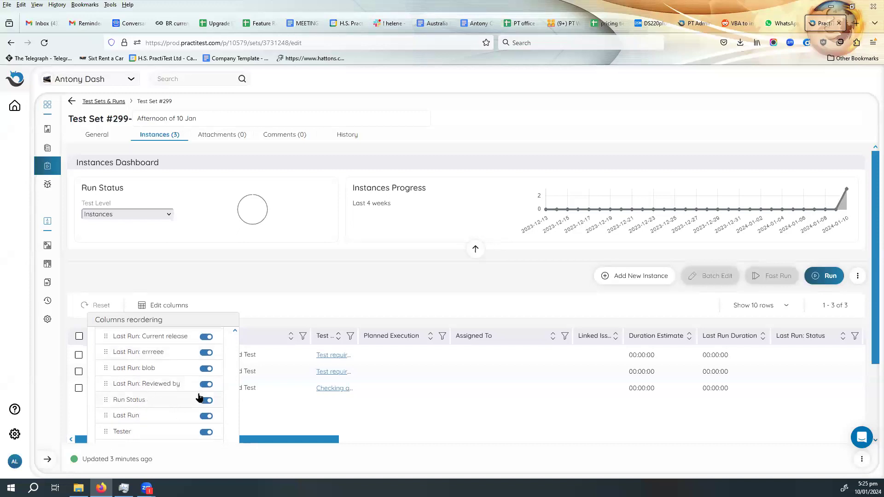
{"action": "scroll", "coordinate": [192, 415], "scroll_direction": "down", "scroll_amount": 2}
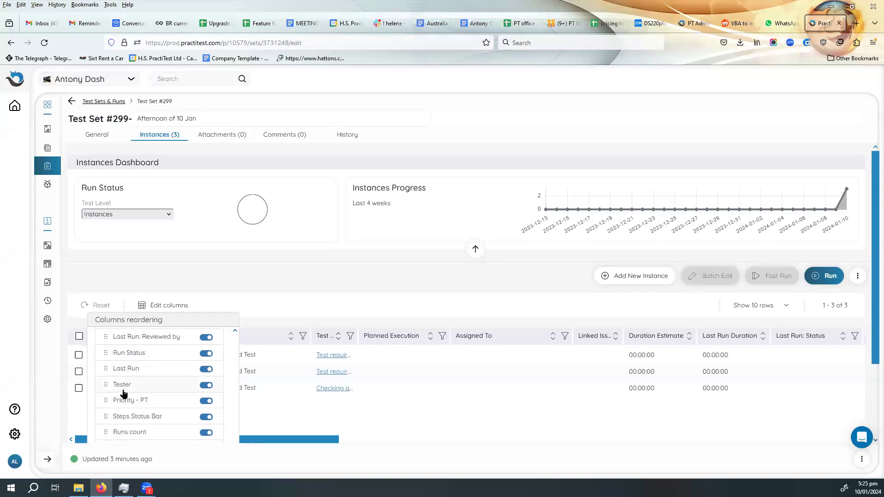
{"action": "left_click_drag", "start_coordinate": [132, 384], "coordinate": [133, 405]}
{"action": "scroll", "coordinate": [134, 419], "scroll_direction": "up", "scroll_amount": 10}
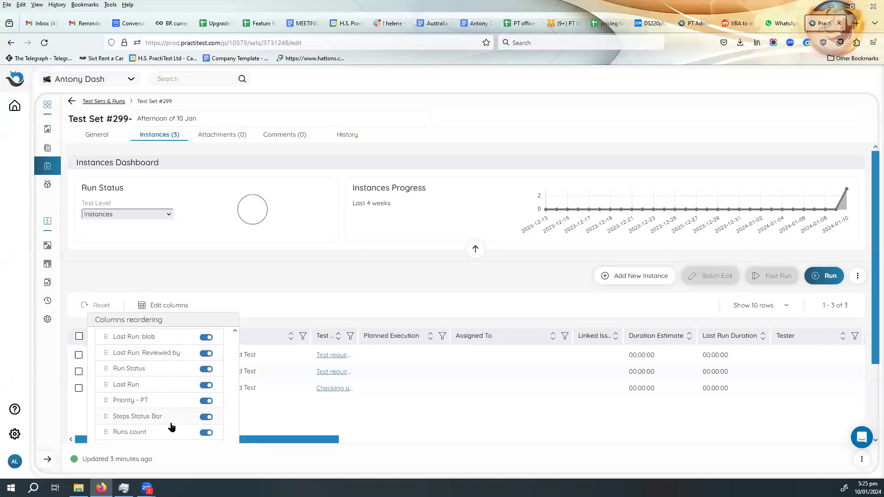
- Check the remaining columns at the end of the reordering list and close the list
{"action": "scroll", "coordinate": [168, 424], "scroll_direction": "down", "scroll_amount": 2}
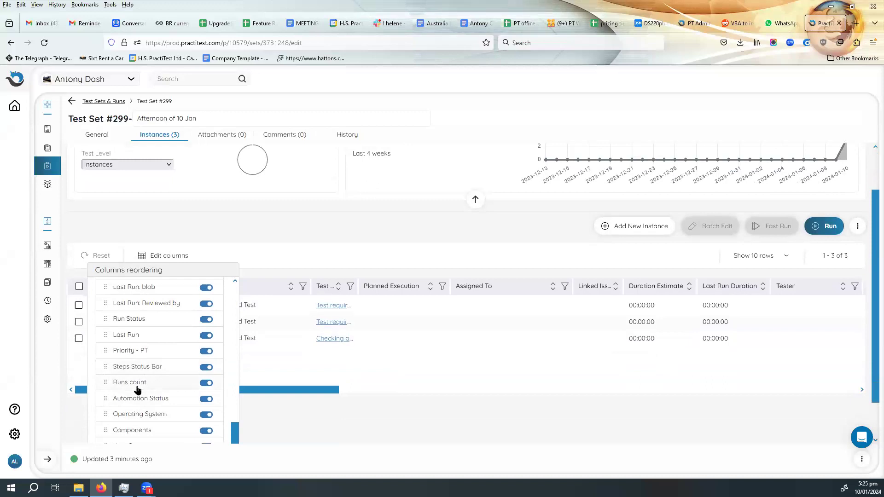
{"action": "scroll", "coordinate": [170, 378], "scroll_direction": "down", "scroll_amount": 1}
{"action": "scroll", "coordinate": [170, 377], "scroll_direction": "down", "scroll_amount": 1}
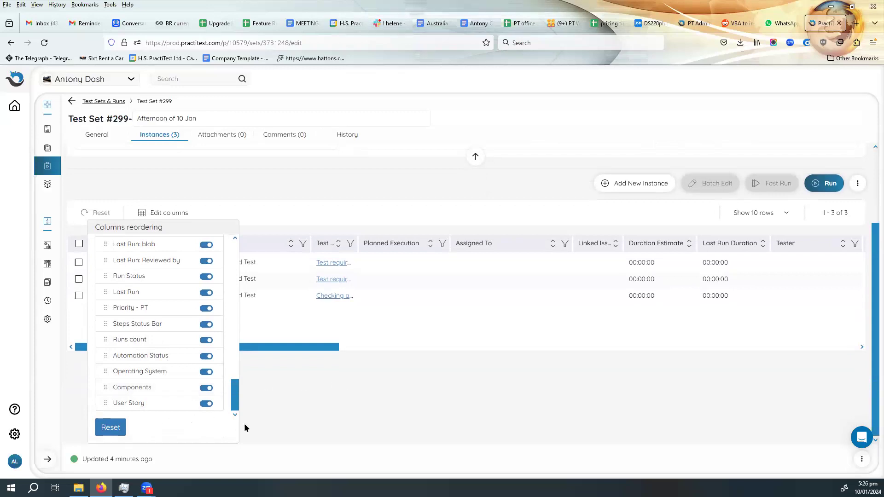
{"action": "left_click", "coordinate": [346, 424]}
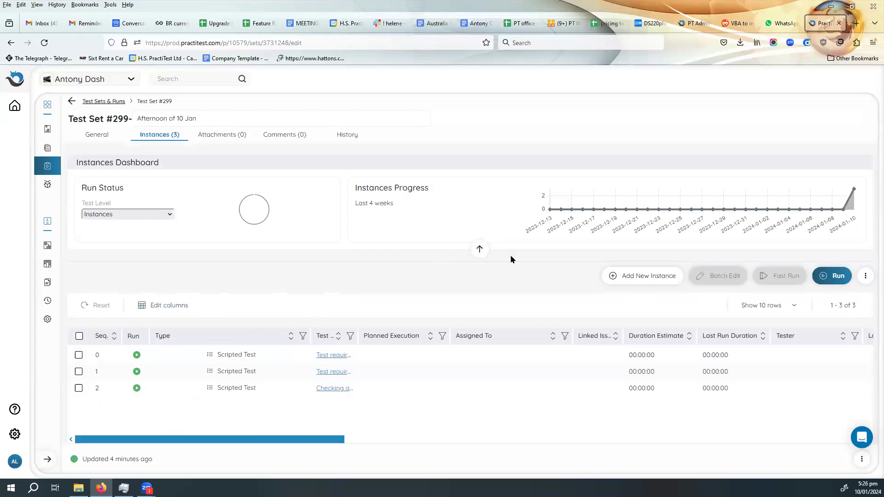
- Start adding new test instances, browse a few of the test filters, and list the tests under All Tests
{"action": "left_click", "coordinate": [639, 279]}
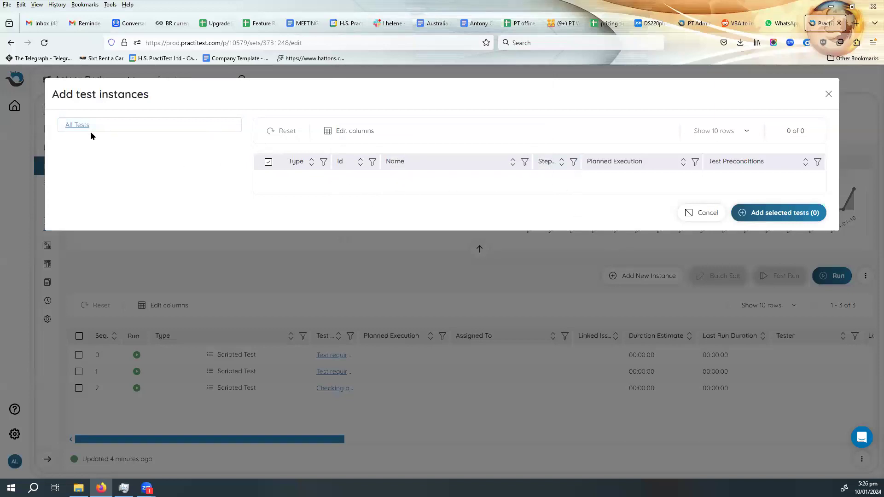
{"action": "left_click", "coordinate": [74, 128]}
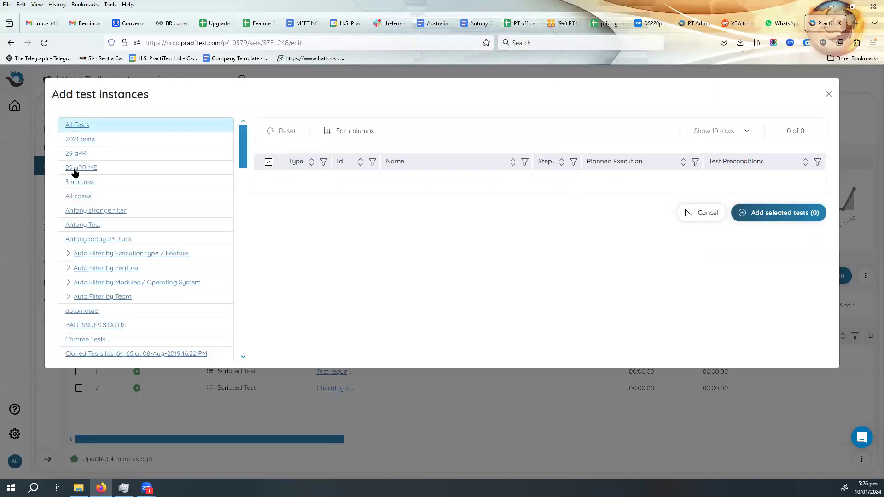
{"action": "left_click", "coordinate": [75, 170]}
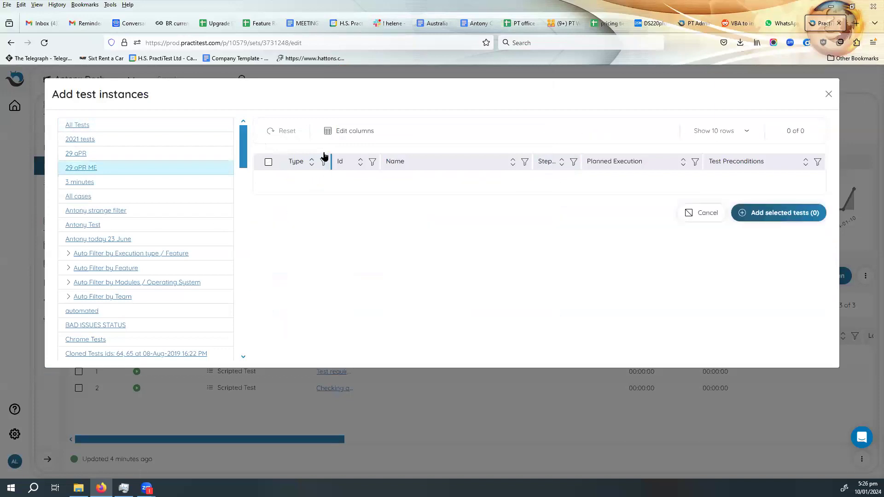
{"action": "left_click", "coordinate": [86, 212]}
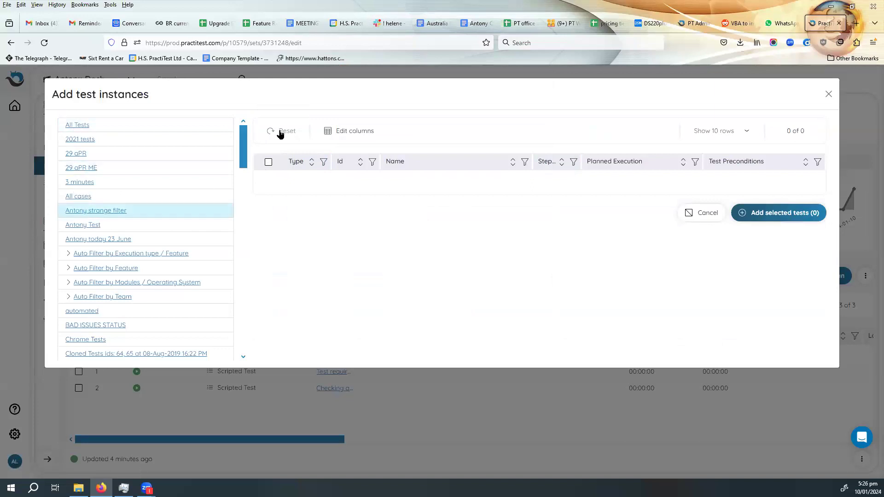
{"action": "left_click", "coordinate": [102, 255]}
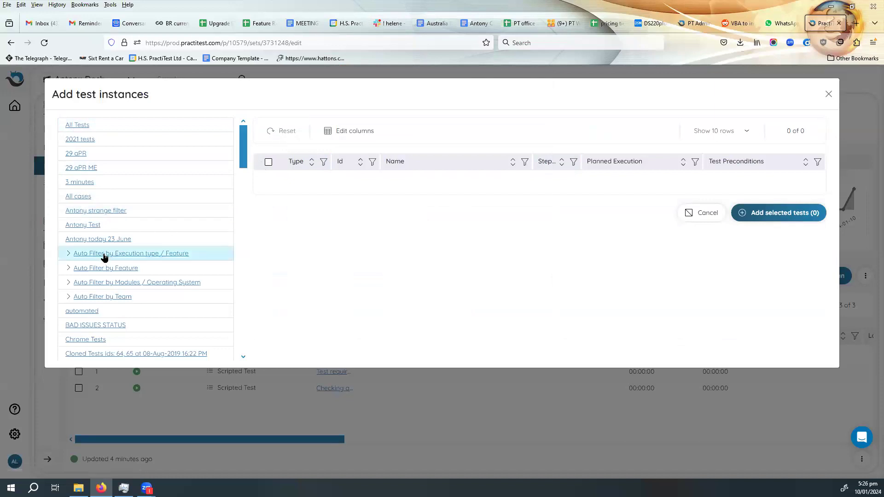
{"action": "left_click", "coordinate": [77, 126]}
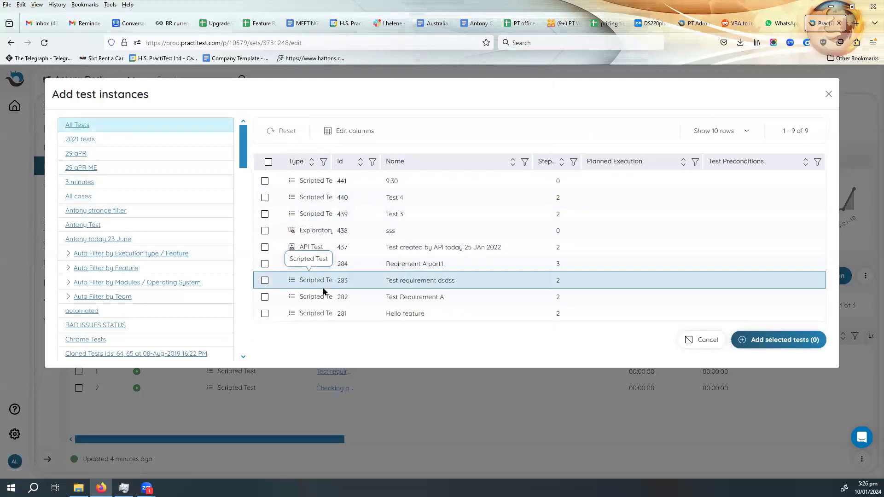
- Try selecting individual tests from the unfiltered All Tests list, including Test requirement Haloween with ID 462
{"action": "left_click", "coordinate": [265, 214]}
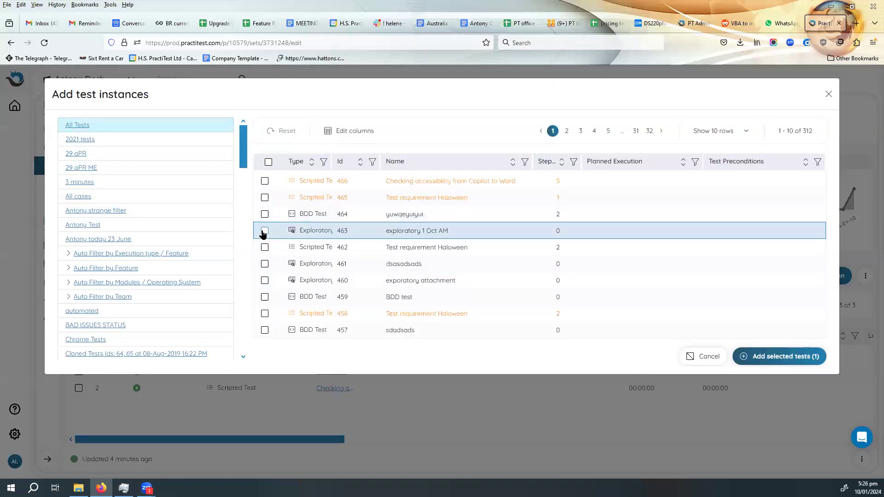
{"action": "left_click", "coordinate": [264, 232]}
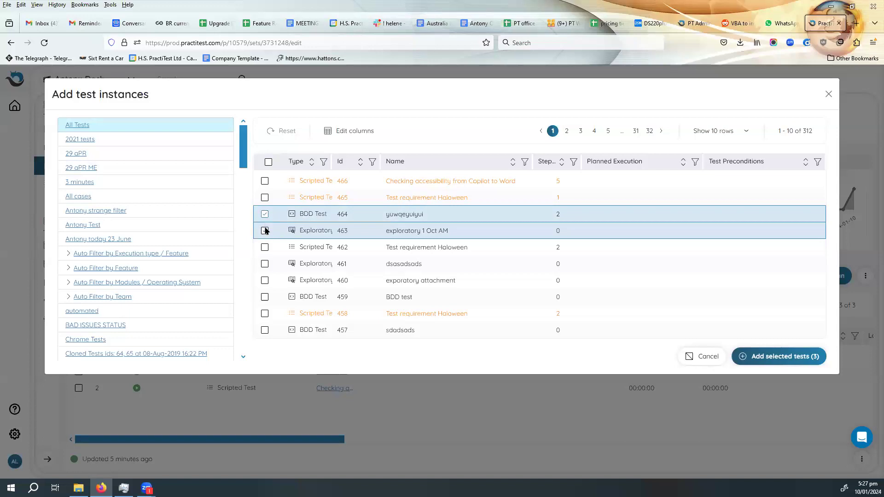
{"action": "left_click", "coordinate": [264, 231]}
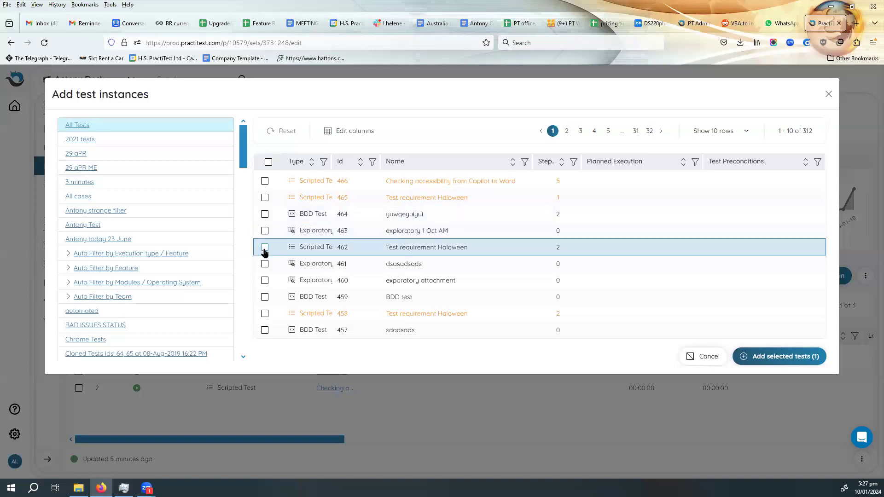
{"action": "left_click", "coordinate": [264, 249]}
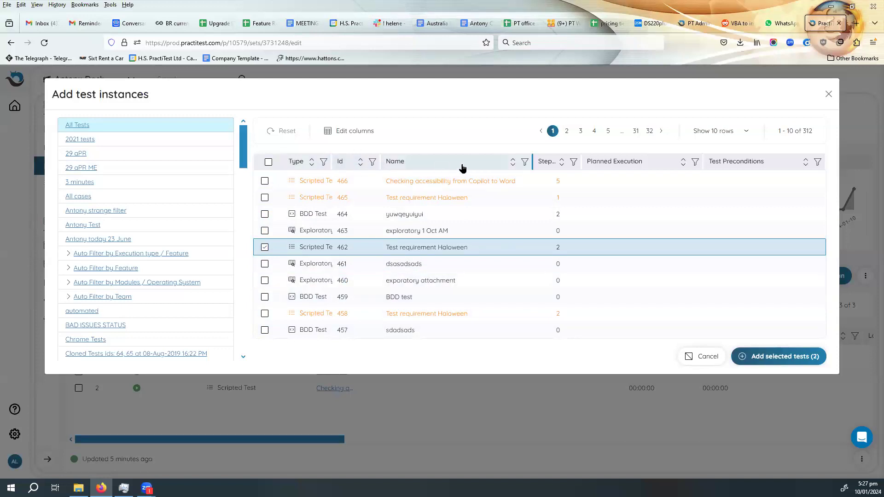
- Filter the All Tests list by name to find the login tests
{"action": "left_click", "coordinate": [525, 162]}
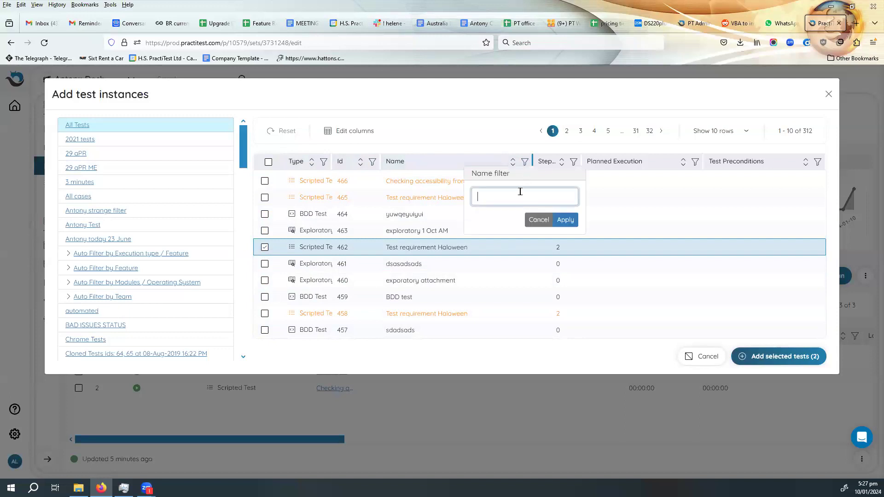
{"action": "type", "text": "login"}
{"action": "left_click", "coordinate": [568, 220]}
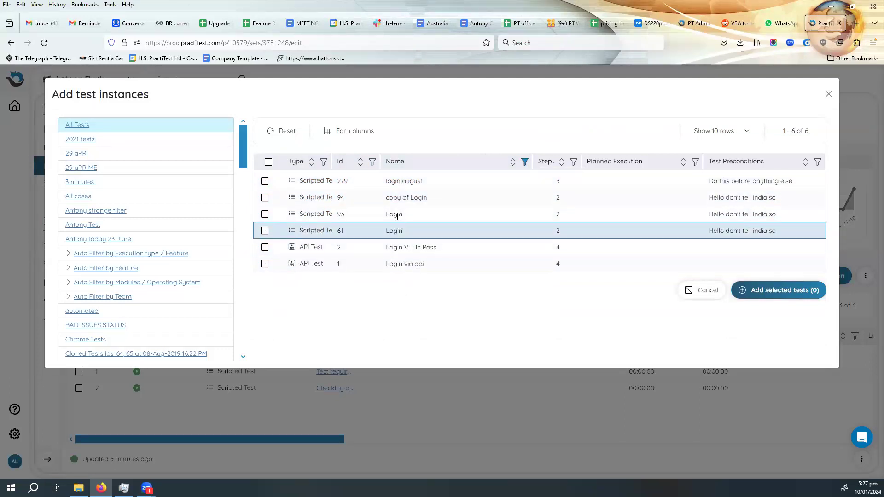
- Select the four scripted login tests with IDs 279, 94, 93 and 61, and add them to the test set
{"action": "left_click", "coordinate": [265, 182]}
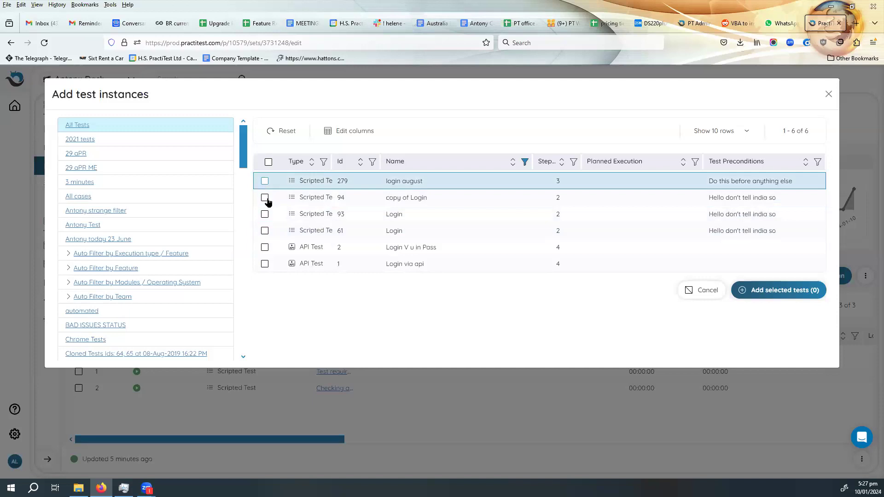
{"action": "left_click", "coordinate": [264, 197]}
{"action": "left_click", "coordinate": [265, 215]}
{"action": "left_click", "coordinate": [265, 231]}
{"action": "left_click", "coordinate": [264, 248]}
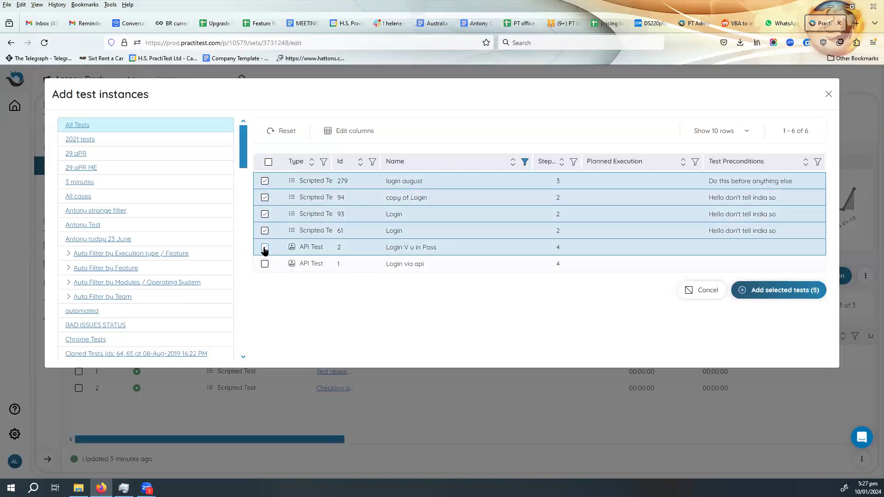
{"action": "left_click", "coordinate": [265, 249]}
{"action": "left_click", "coordinate": [786, 291]}
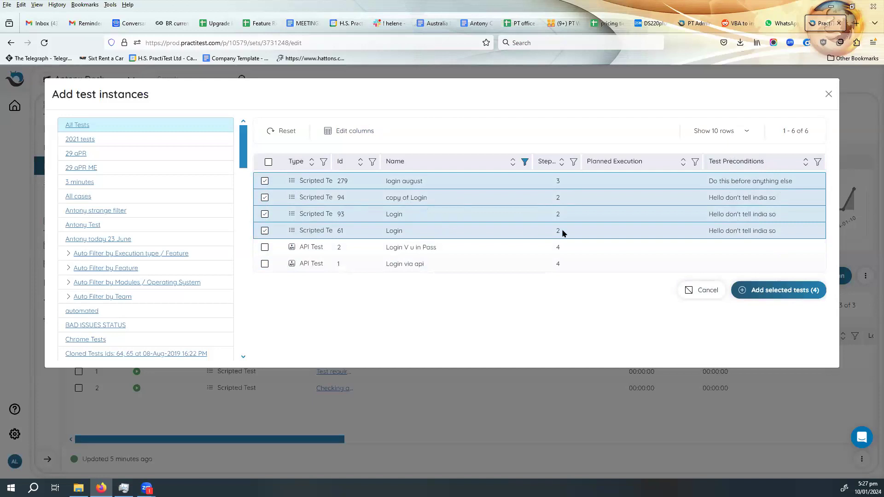
{"action": "left_click", "coordinate": [779, 292]}
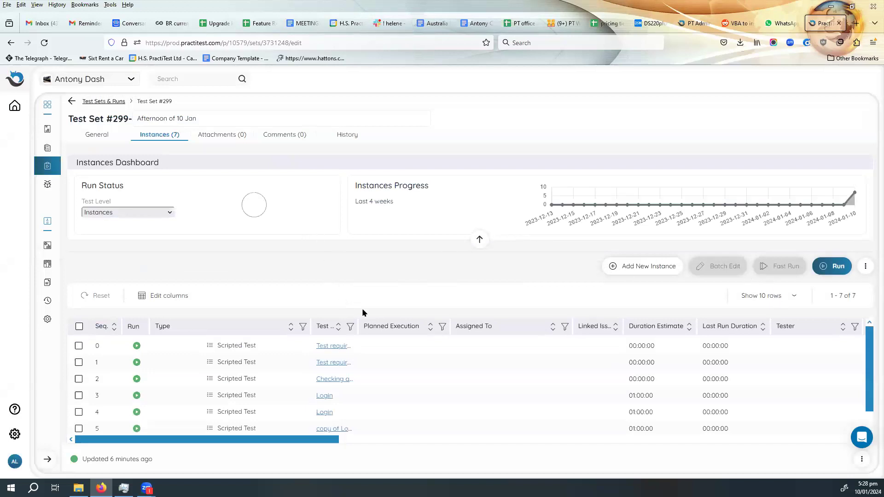
- Start a run of the Test requirement Haloween (#465) instance and open the Actual Result of step 1 for editing
{"action": "scroll", "coordinate": [365, 353], "scroll_direction": "down", "scroll_amount": 1}
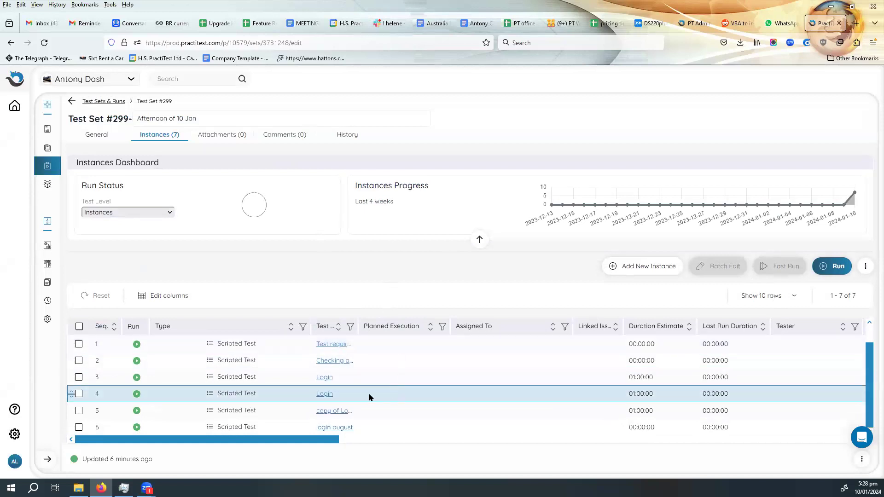
{"action": "left_click", "coordinate": [136, 346]}
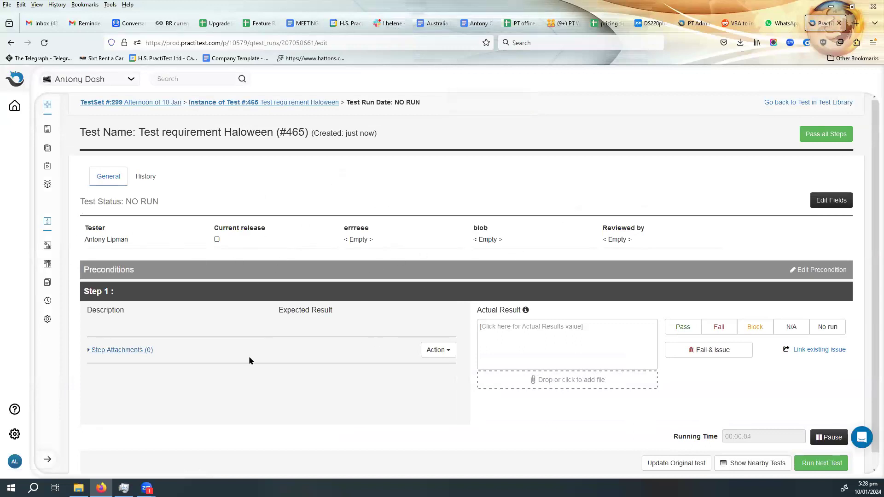
{"action": "scroll", "coordinate": [307, 350], "scroll_direction": "down", "scroll_amount": 1}
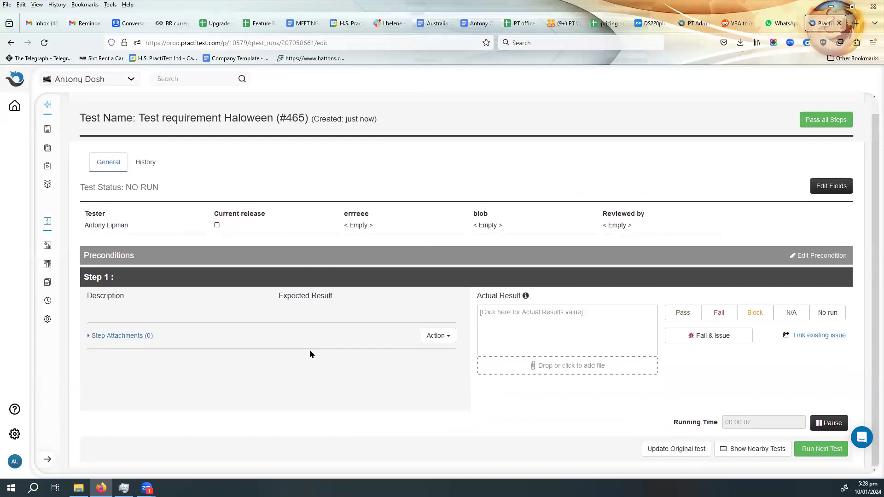
{"action": "scroll", "coordinate": [304, 355], "scroll_direction": "up", "scroll_amount": 1}
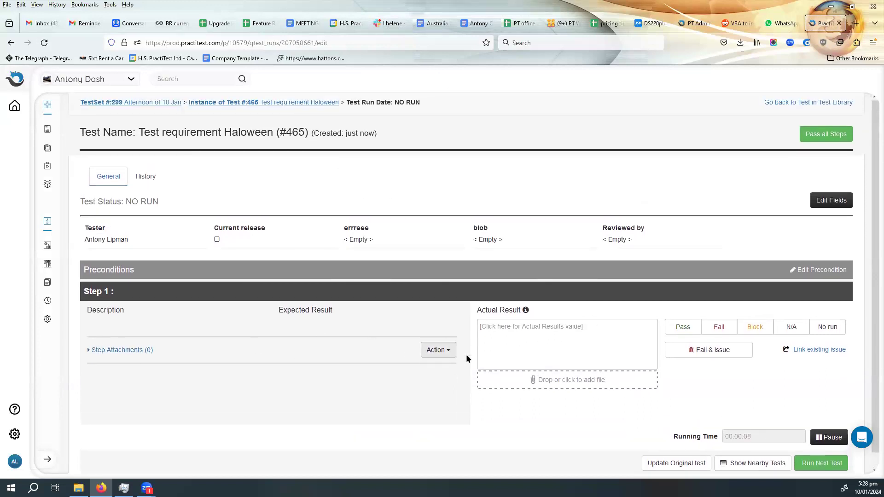
{"action": "left_click", "coordinate": [511, 330]}
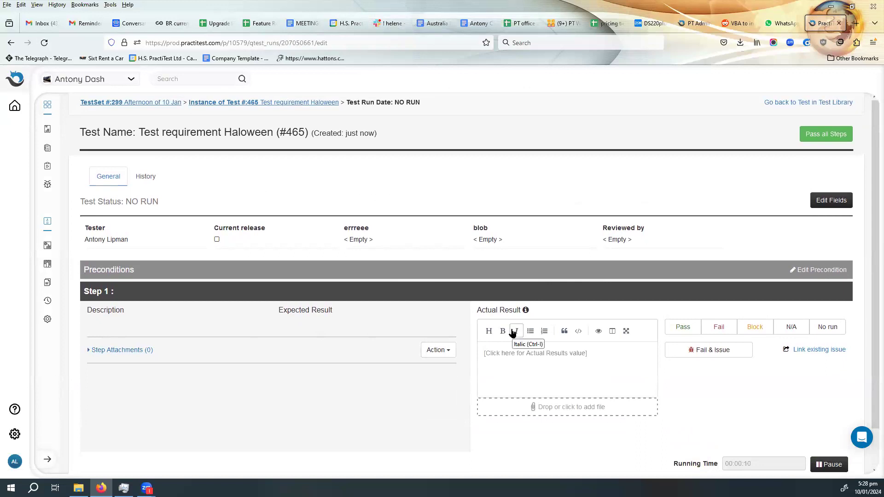
- Enter "this worked" as the actual result of step 1, mark the step Pass, and return to test set #299
{"action": "type", "text": "this worked"}
{"action": "left_click", "coordinate": [679, 326]}
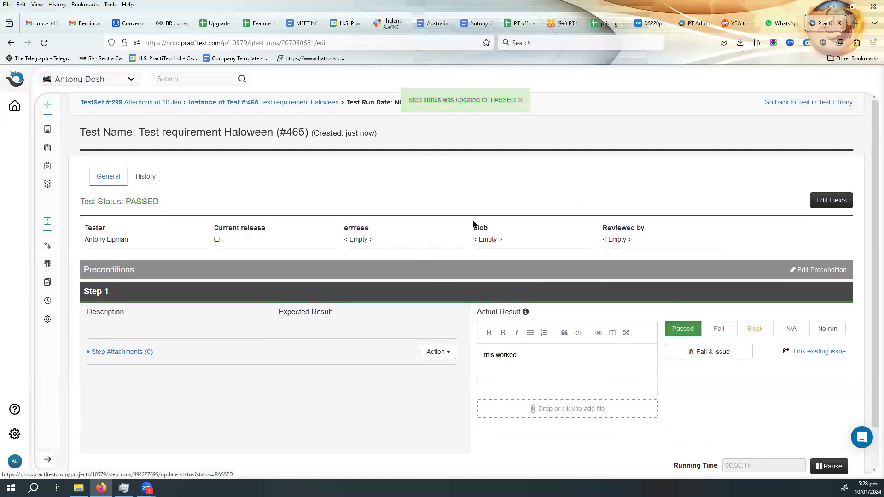
{"action": "left_click", "coordinate": [139, 103]}
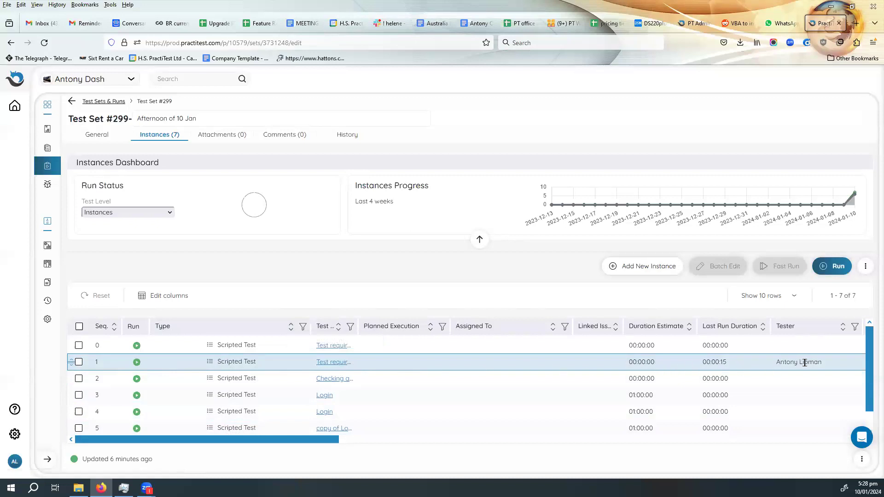
- Review the tester, last run, run status, steps status bar and runs count of the Test requirement Haloween instance, refreshing the page
{"action": "left_click_drag", "start_coordinate": [774, 363], "coordinate": [823, 362]}
{"action": "left_click_drag", "start_coordinate": [339, 439], "coordinate": [709, 443]}
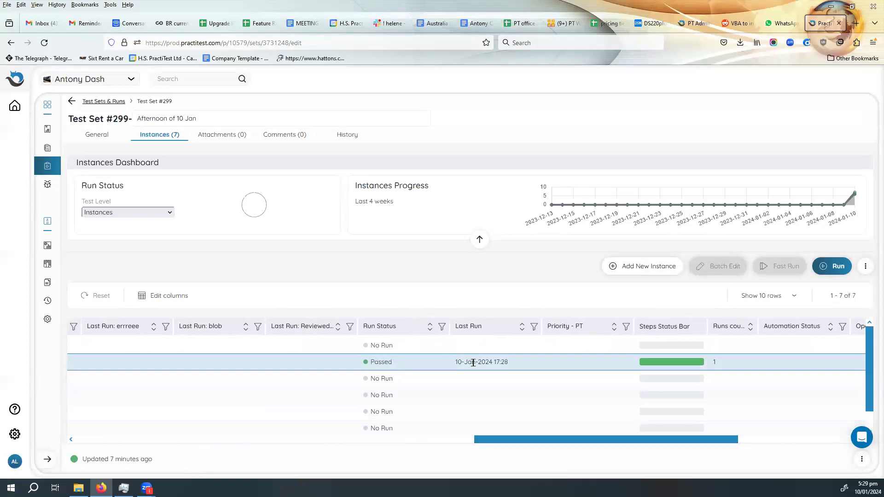
{"action": "mouse_move", "coordinate": [676, 364]}
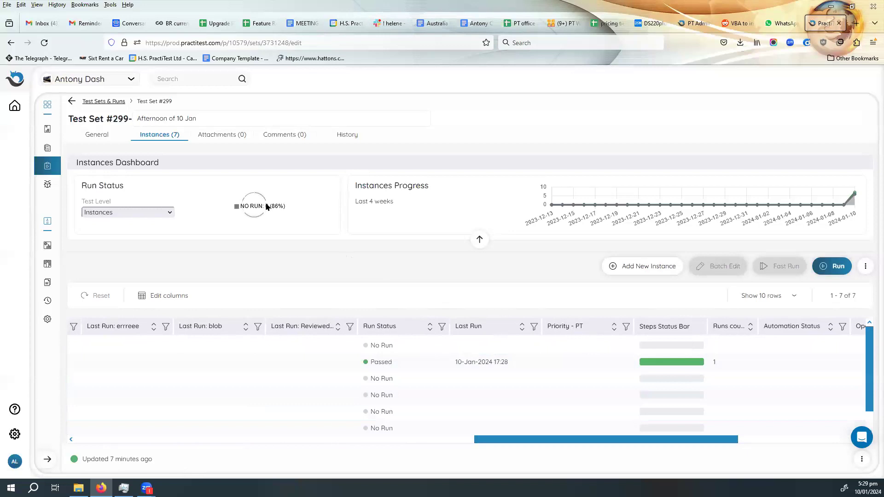
{"action": "left_click", "coordinate": [47, 46]}
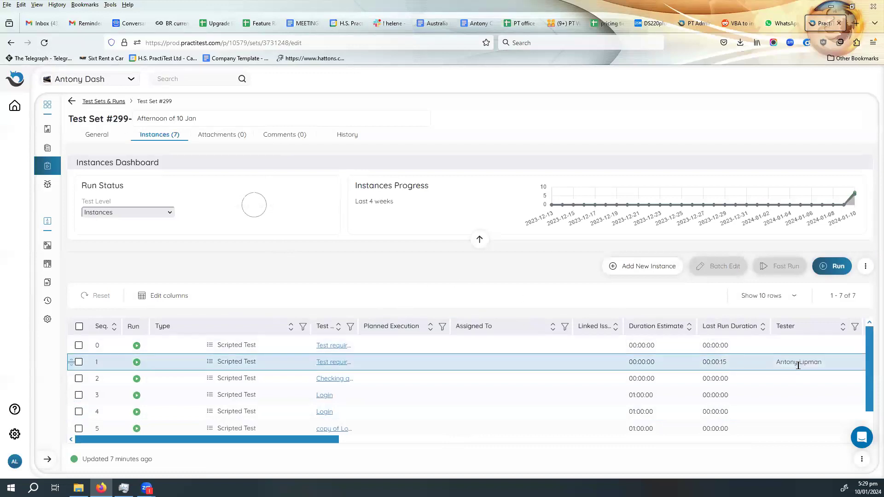
{"action": "scroll", "coordinate": [579, 442], "scroll_direction": "right", "scroll_amount": 3}
{"action": "left_click_drag", "start_coordinate": [579, 441], "coordinate": [454, 422]}
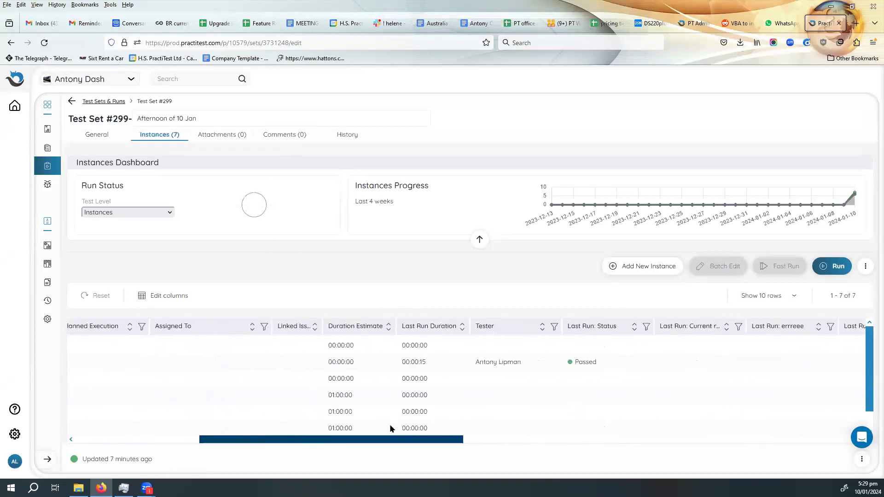
{"action": "left_click_drag", "start_coordinate": [390, 429], "coordinate": [262, 419]}
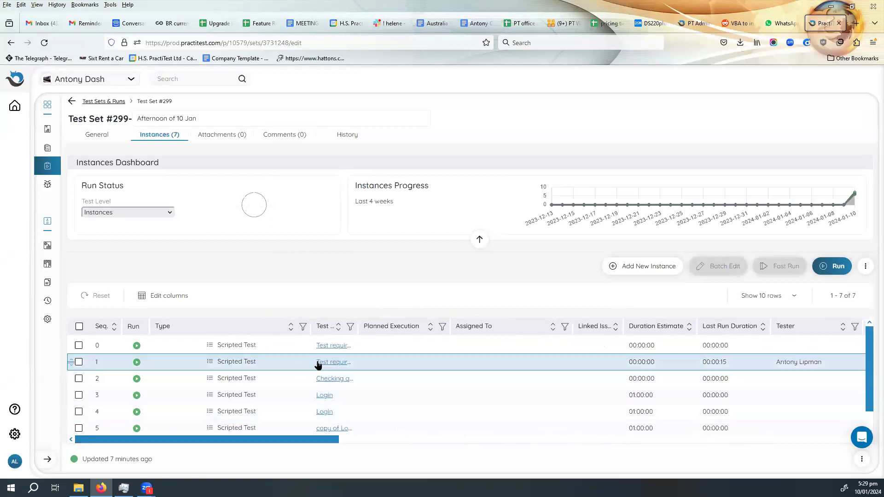
- Run the Test requirement Haloween instance again, enter "goes wrong" as step 1's actual result, and fail the step with a new issue
{"action": "left_click", "coordinate": [137, 363]}
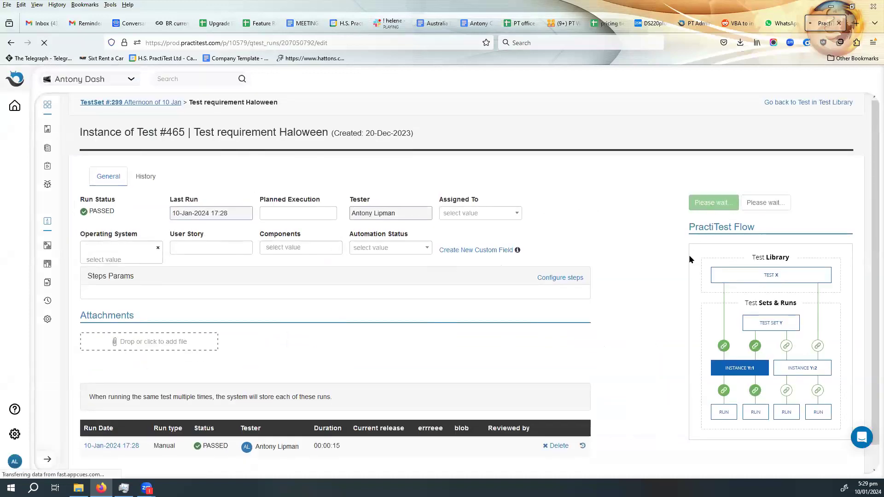
{"action": "left_click", "coordinate": [567, 329]}
{"action": "type", "text": "goes wrong"}
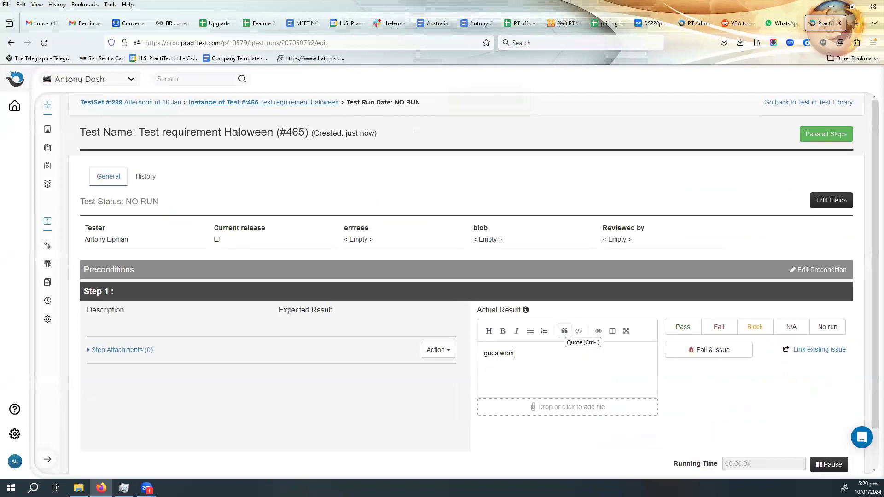
{"action": "left_click", "coordinate": [712, 353]}
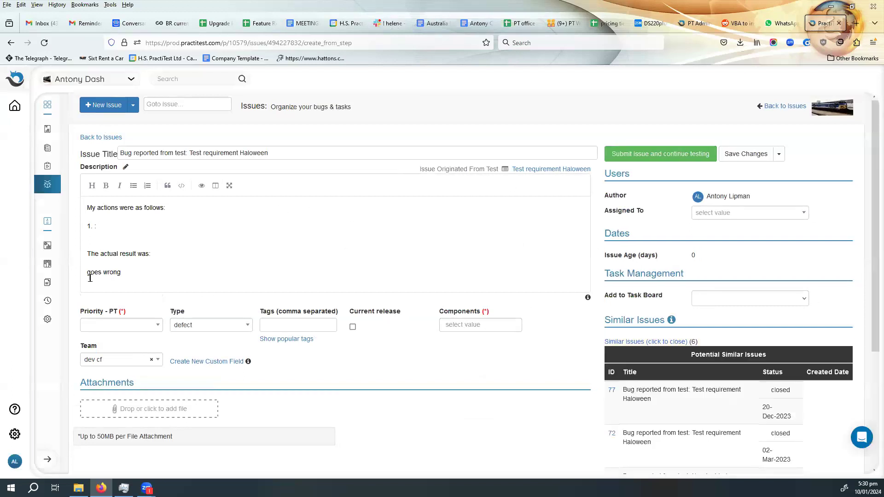
- Set the issue's priority to 1-showstopper, choose the component named after the tester, and submit the issue to continue testing
{"action": "left_click", "coordinate": [136, 328]}
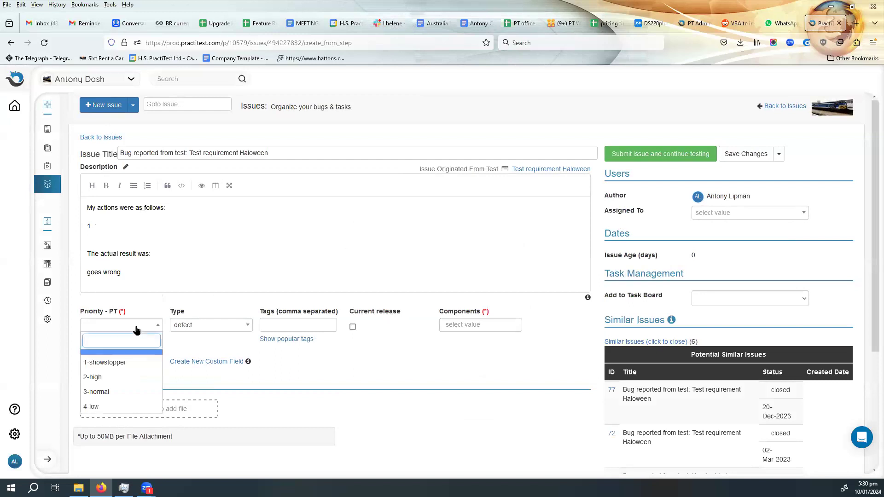
{"action": "left_click", "coordinate": [127, 363]}
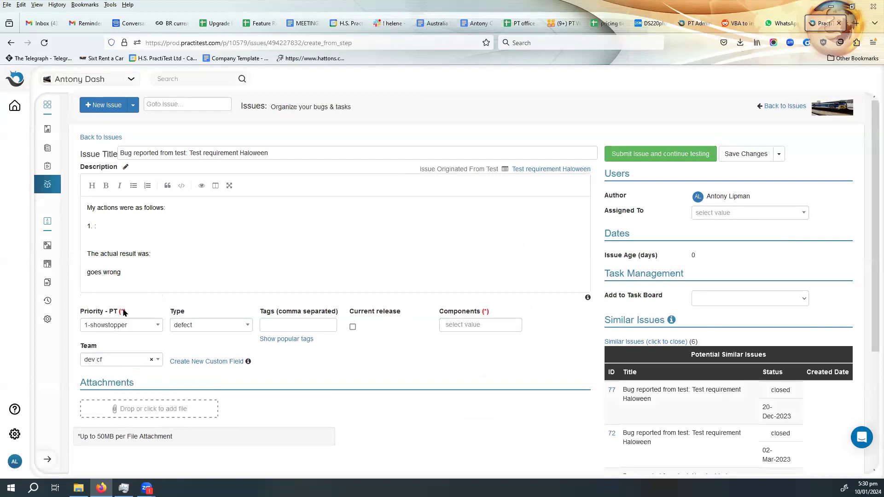
{"action": "left_click", "coordinate": [492, 327]}
{"action": "left_click", "coordinate": [483, 358]}
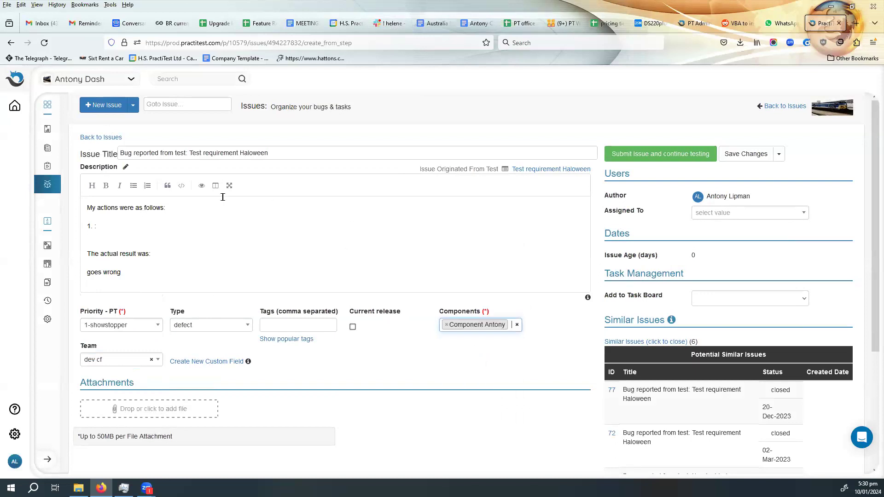
{"action": "left_click", "coordinate": [665, 153]}
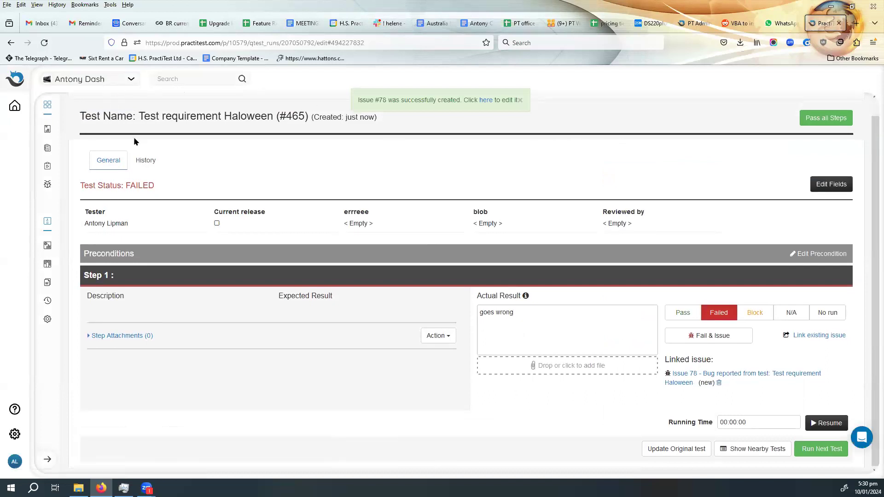
- Return to the test set and review the linked issue and last run status of the Test requirement Haloween instance
{"action": "left_click", "coordinate": [131, 102]}
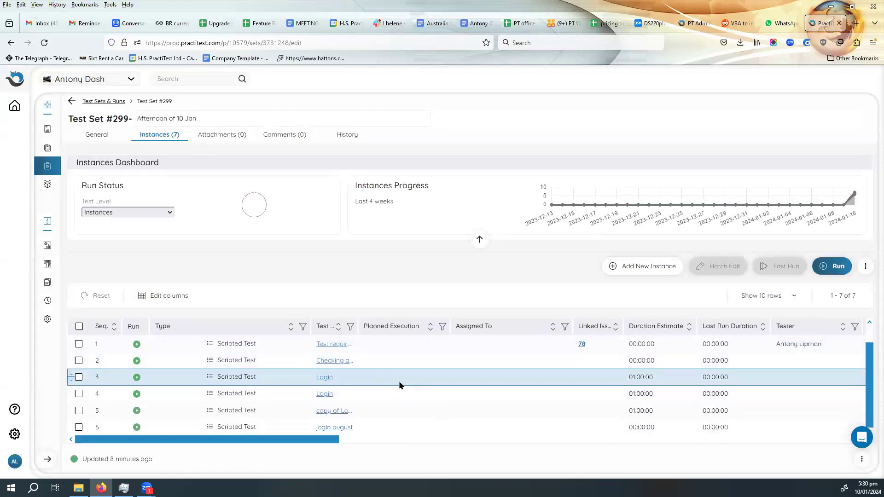
{"action": "scroll", "coordinate": [381, 441], "scroll_direction": "right", "scroll_amount": 1}
{"action": "scroll", "coordinate": [380, 441], "scroll_direction": "right", "scroll_amount": 10}
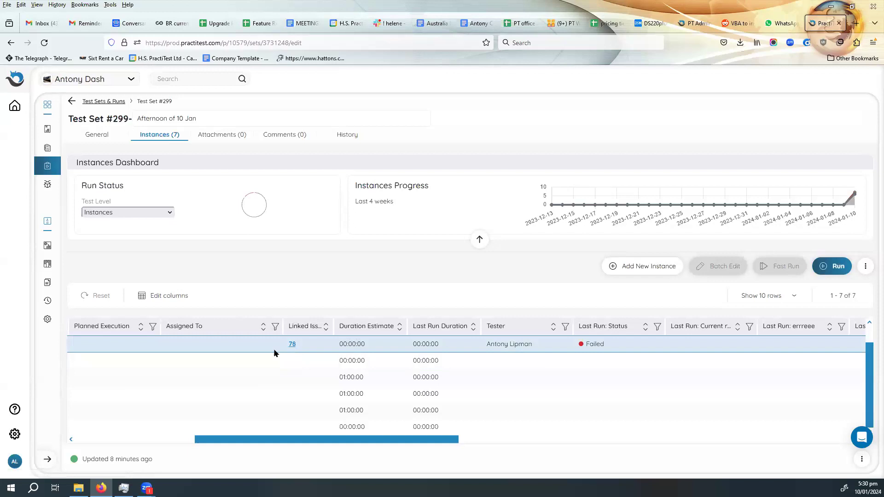
{"action": "left_click_drag", "start_coordinate": [322, 447], "coordinate": [178, 445]}
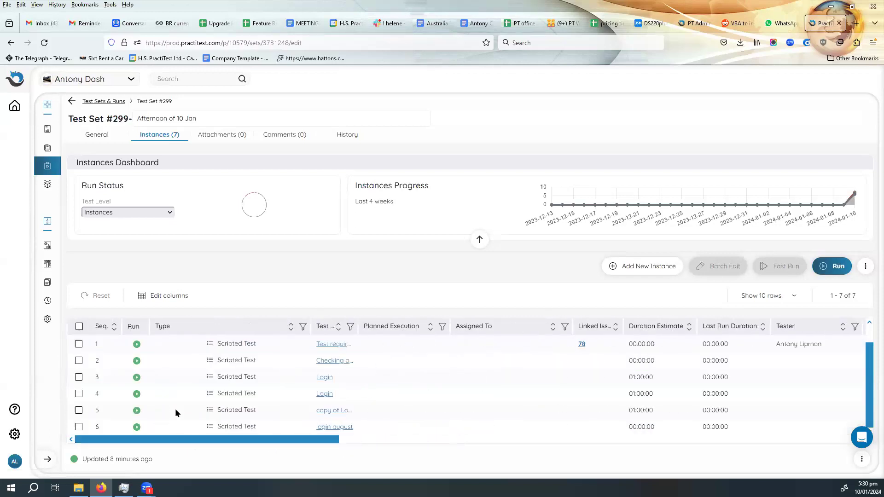
- Run the Test requirement Haloween instance once more, mark step 1 Pass, and view linked issue 78 from the test set
{"action": "left_click", "coordinate": [137, 346]}
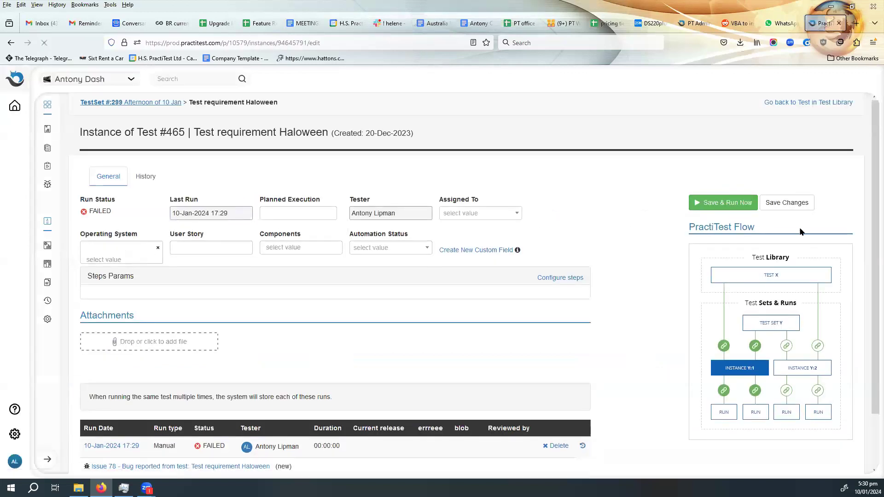
{"action": "left_click", "coordinate": [737, 202]}
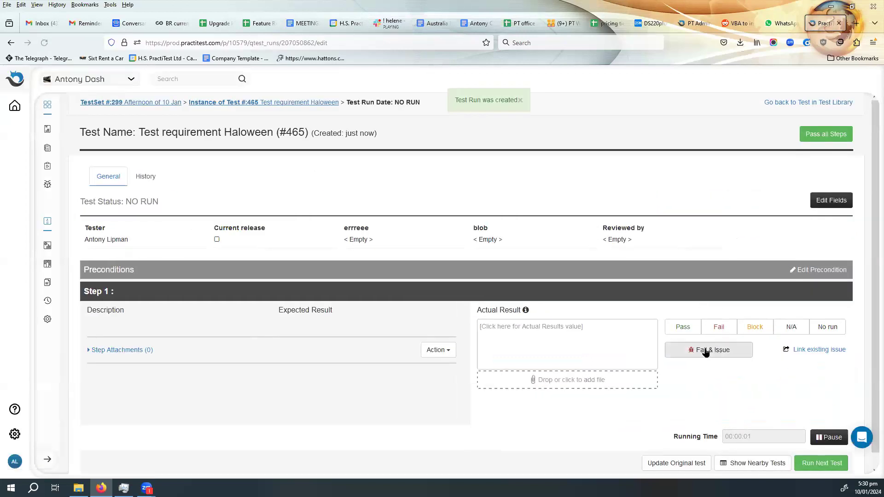
{"action": "left_click", "coordinate": [683, 331]}
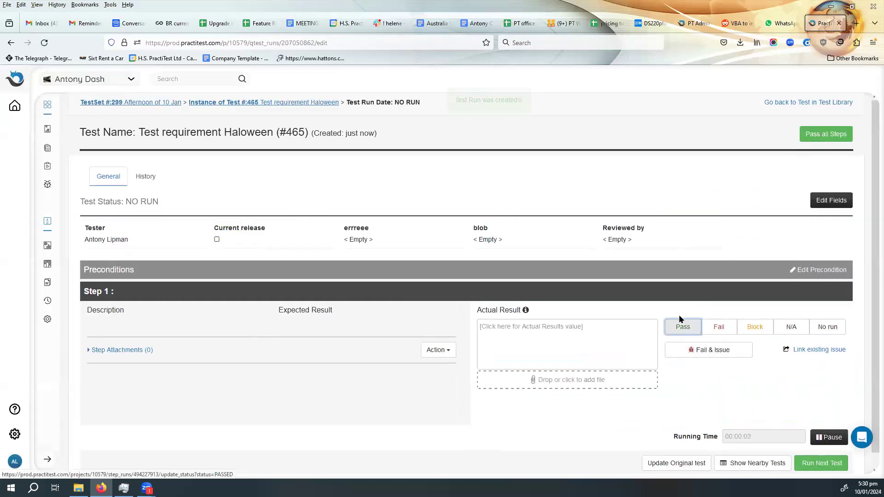
{"action": "left_click", "coordinate": [126, 104]}
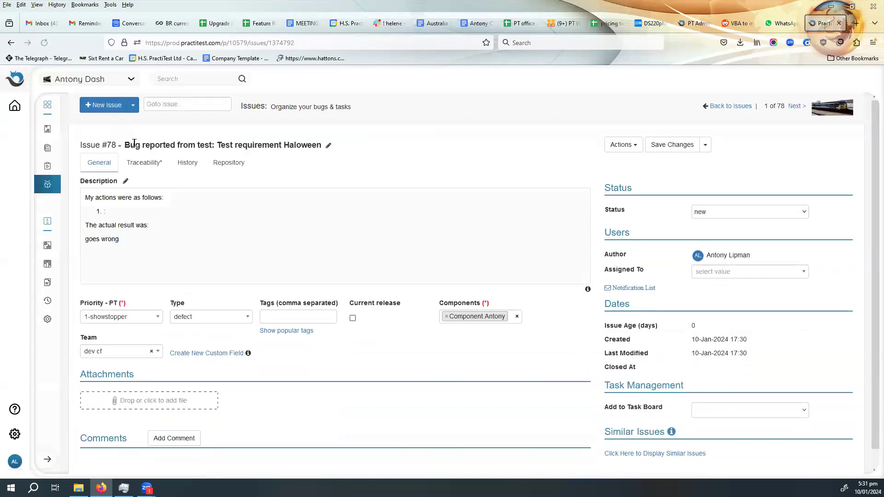
{"action": "left_click", "coordinate": [5, 46]}
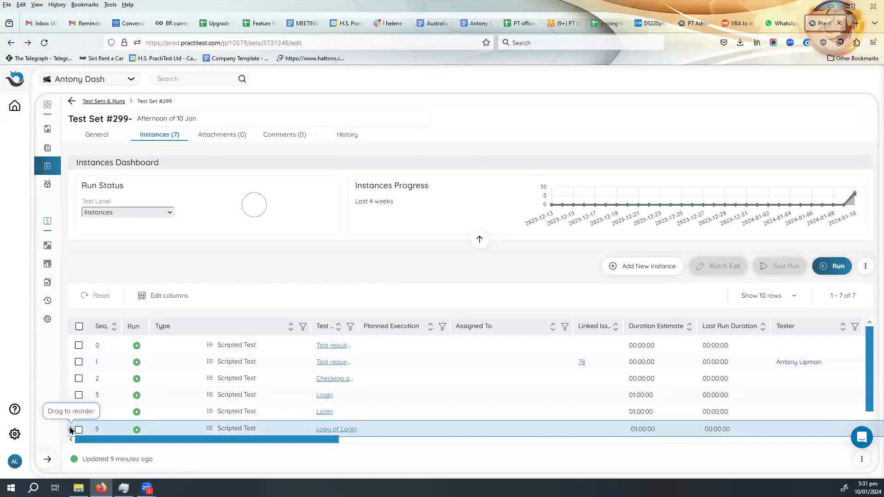
- Reorder the instances so copy of Login is first and Checking accessibility from Copilot to Word is second
{"action": "left_click_drag", "start_coordinate": [70, 429], "coordinate": [72, 349]}
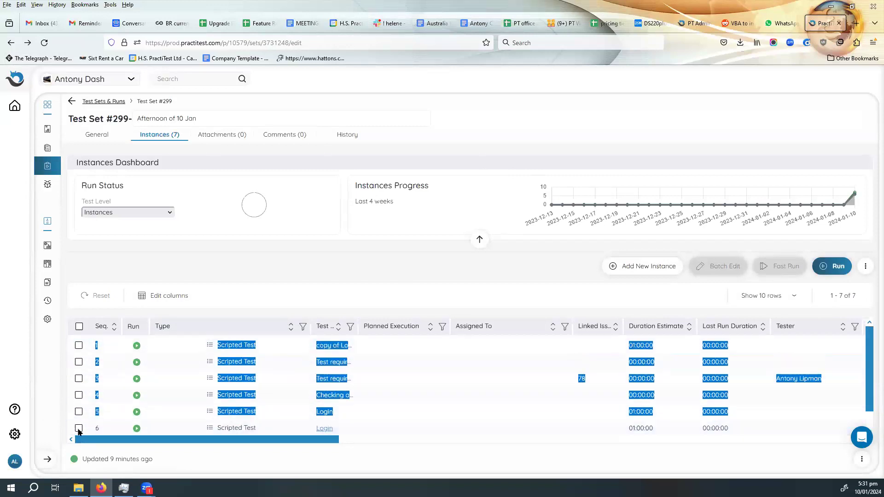
{"action": "left_click", "coordinate": [395, 412]}
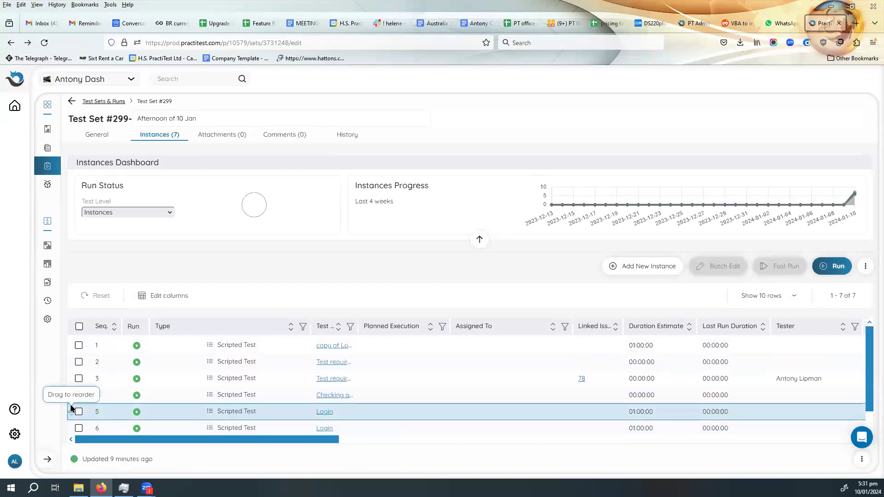
{"action": "left_click_drag", "start_coordinate": [73, 395], "coordinate": [73, 362]}
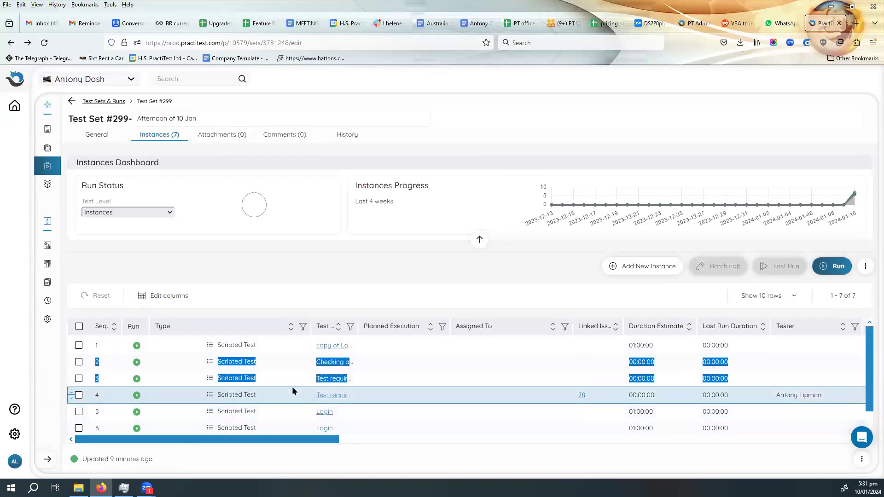
- Widen the Test Instance Name column to show full names, and move the two Login instances to the first two places
{"action": "scroll", "coordinate": [293, 386], "scroll_direction": "down", "scroll_amount": 1}
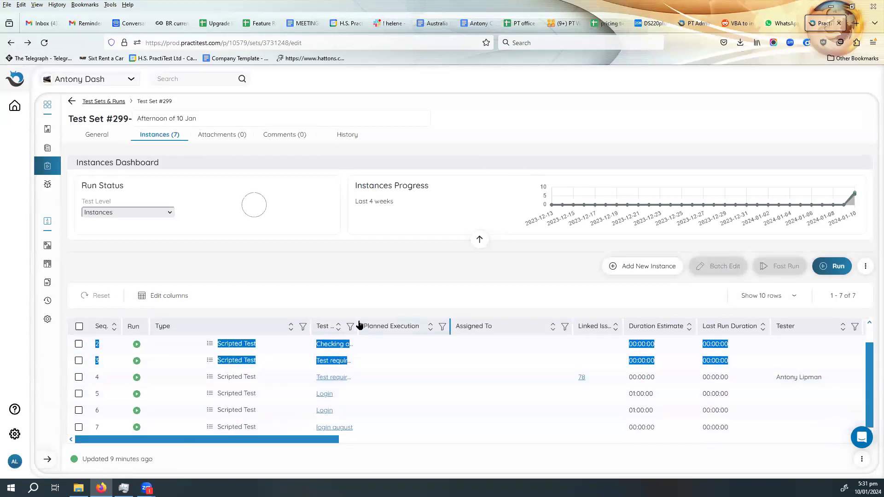
{"action": "left_click_drag", "start_coordinate": [359, 326], "coordinate": [557, 323]}
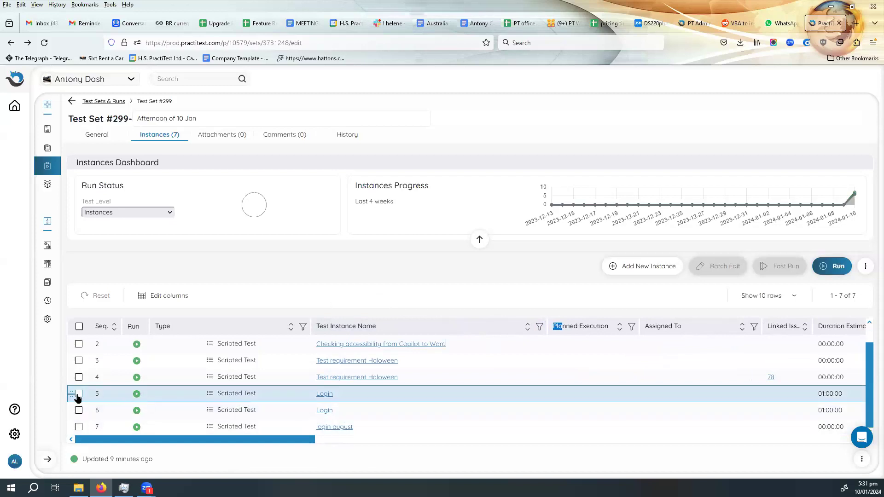
{"action": "left_click_drag", "start_coordinate": [72, 396], "coordinate": [79, 332]}
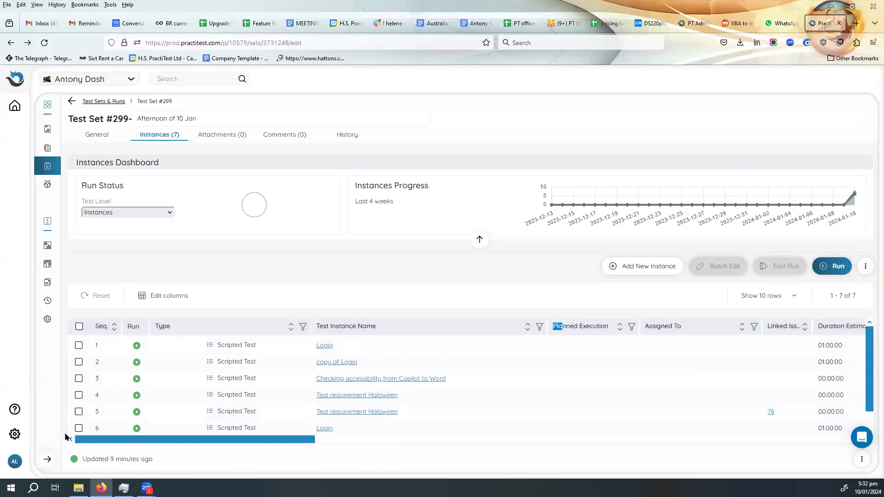
{"action": "left_click_drag", "start_coordinate": [70, 430], "coordinate": [97, 368]}
{"action": "left_click", "coordinate": [432, 364]}
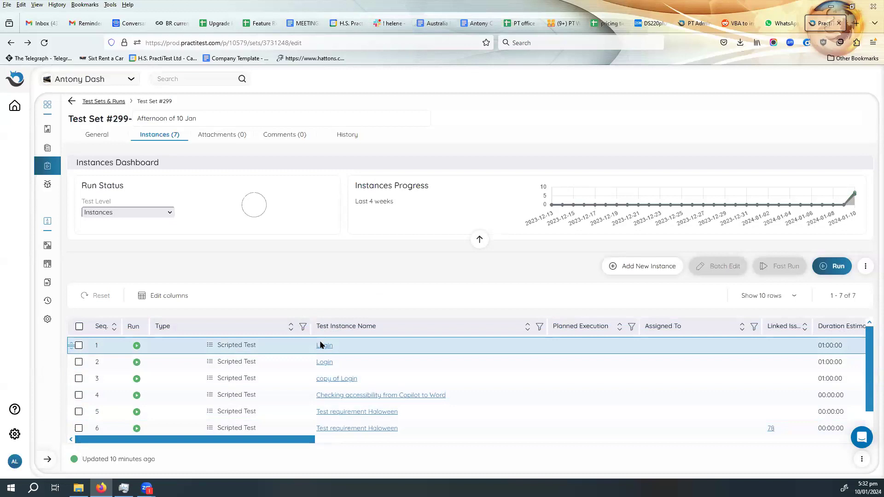
- Check the Enforce run order option in the project settings, and return to the refreshed test set
{"action": "left_click", "coordinate": [47, 321]}
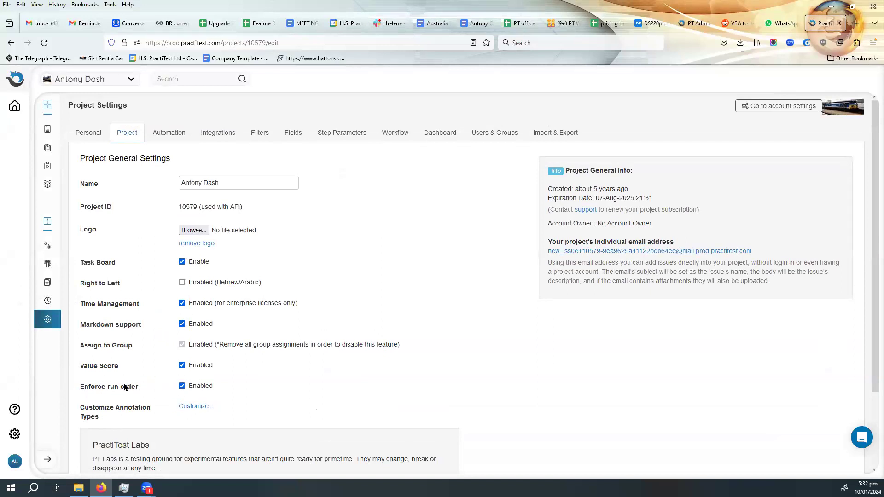
{"action": "left_click", "coordinate": [12, 44]}
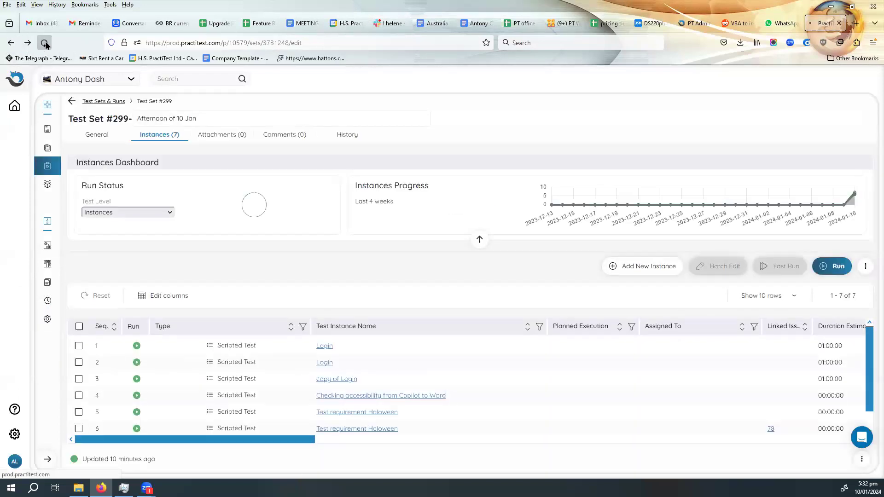
{"action": "left_click", "coordinate": [45, 42]}
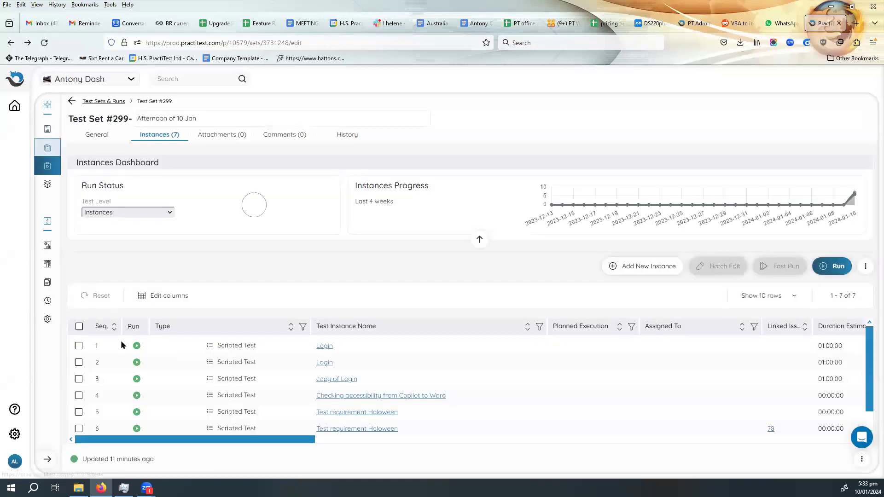
- Try running the fourth instance, Checking accessibility from Copilot to Word, ahead of the earlier ones, and go back to the test set
{"action": "left_click", "coordinate": [137, 396]}
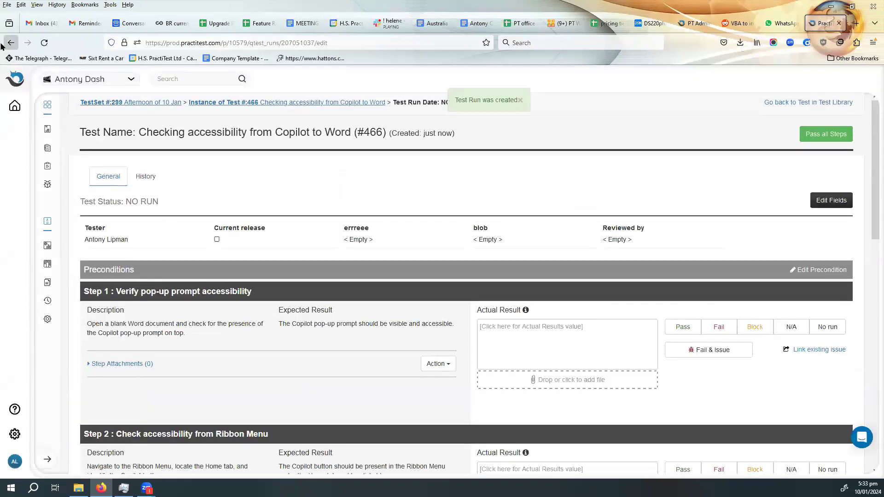
{"action": "left_click", "coordinate": [3, 43]}
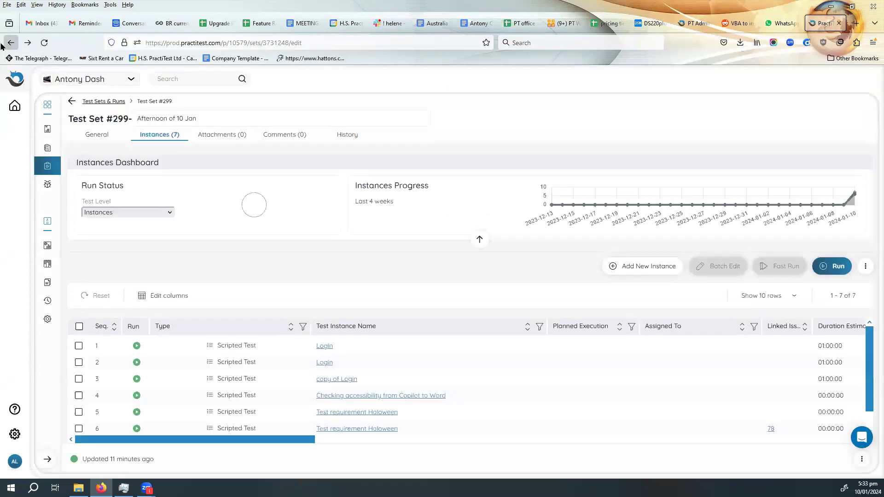
- Enable Enforce run order in the project's general settings, save the settings, and return to the Afternoon of 10 Jan test set
{"action": "left_click", "coordinate": [45, 321]}
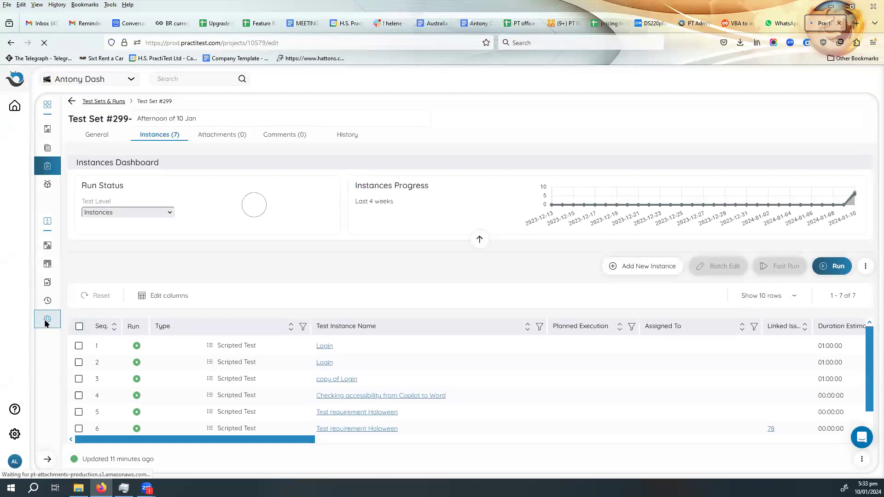
{"action": "left_click", "coordinate": [182, 389]}
{"action": "scroll", "coordinate": [300, 375], "scroll_direction": "down", "scroll_amount": 2}
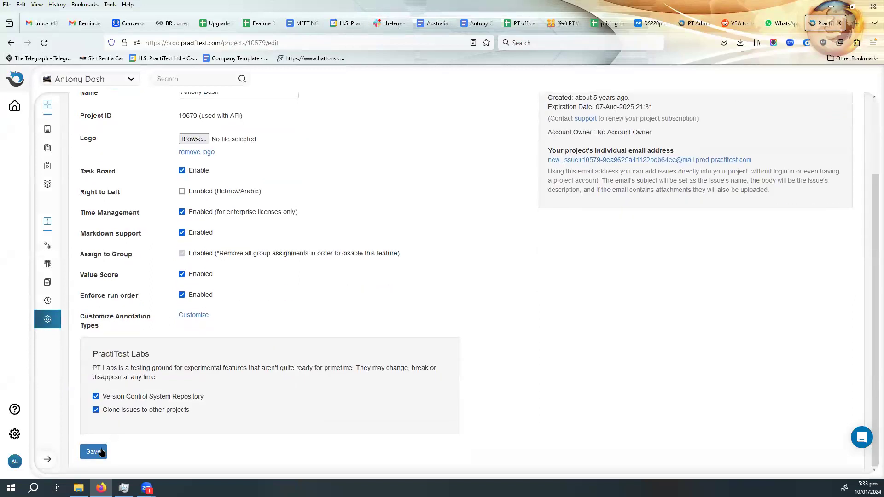
{"action": "left_click", "coordinate": [95, 452]}
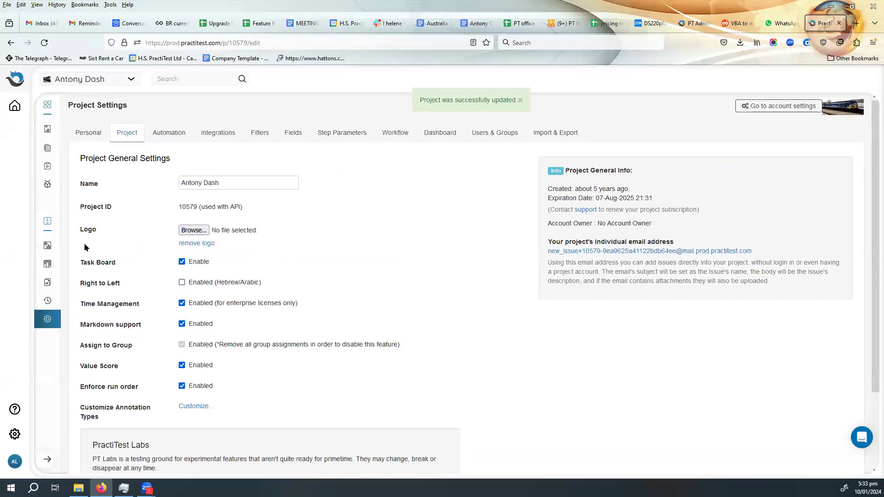
{"action": "left_click", "coordinate": [4, 43]}
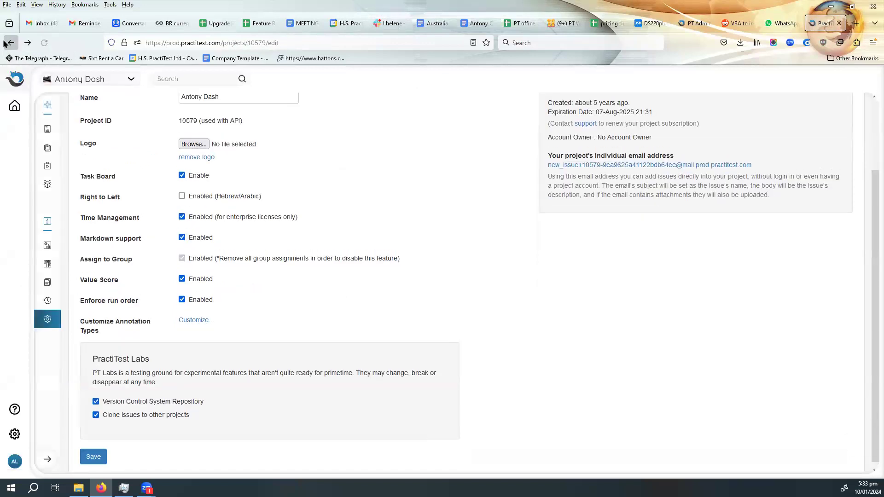
{"action": "left_click", "coordinate": [5, 42]}
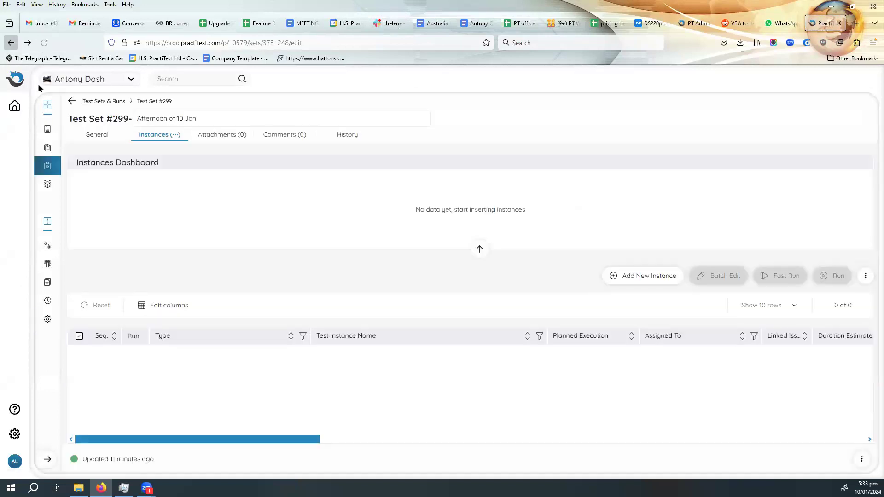
{"action": "left_click", "coordinate": [97, 102]}
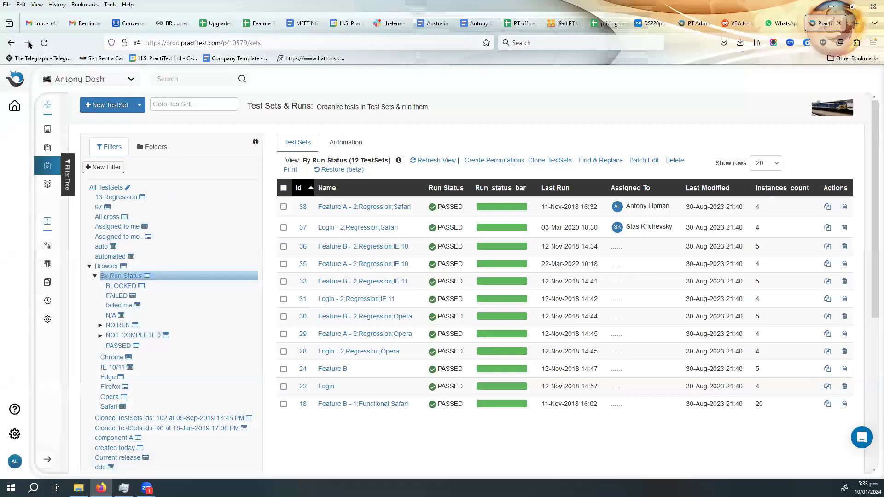
{"action": "left_click", "coordinate": [29, 43]}
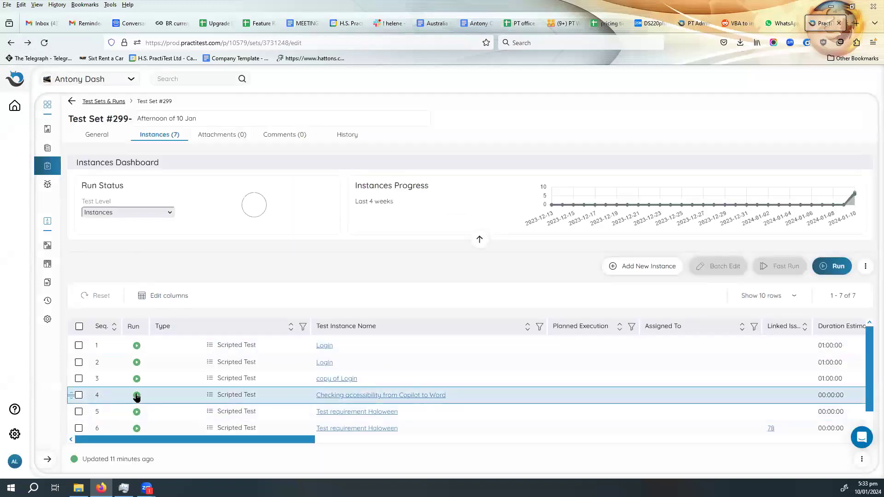
- Try to run the fourth instance, Checking accessibility from Copilot to Word, before the earlier ones, and dismiss the alert
{"action": "left_click", "coordinate": [137, 397]}
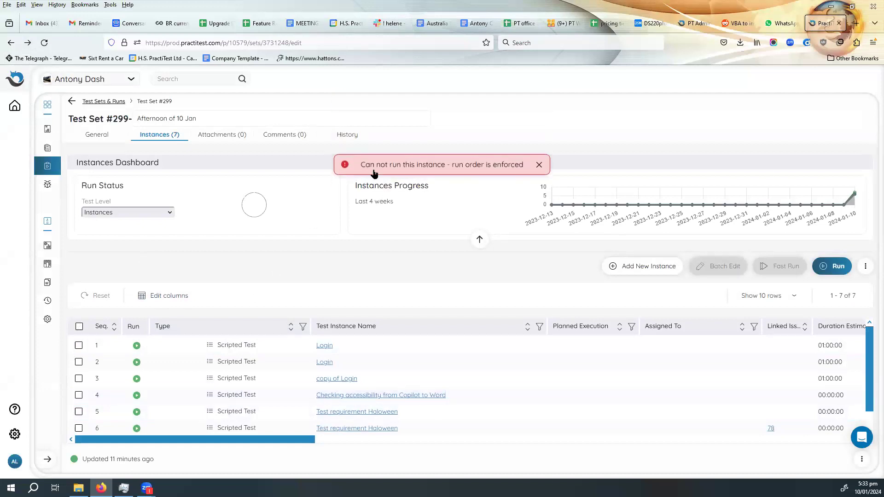
{"action": "left_click", "coordinate": [539, 166]}
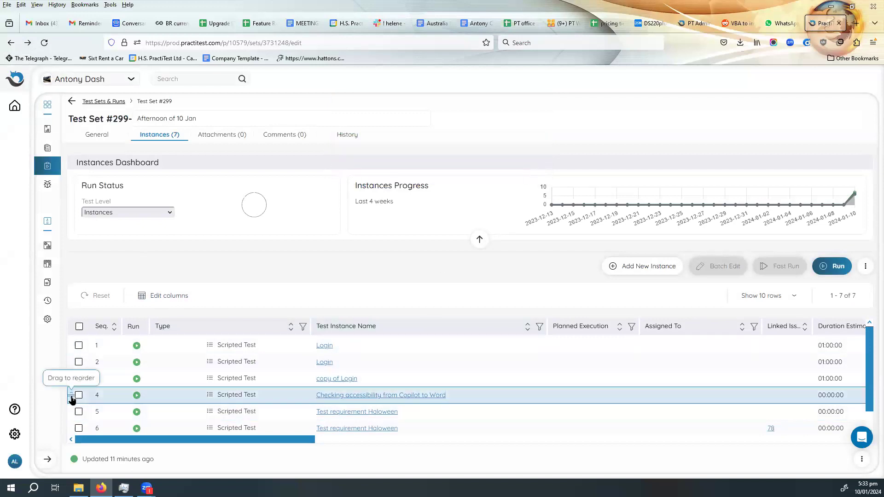
{"action": "mouse_move", "coordinate": [71, 400]}
{"action": "left_mouse_down"}
{"action": "mouse_move", "coordinate": [72, 365]}
{"action": "mouse_move", "coordinate": [72, 400]}
{"action": "left_mouse_up"}
- Disable Enforce run order in the project's general settings, save the settings, and go back to the refreshed test set
{"action": "left_click", "coordinate": [46, 320]}
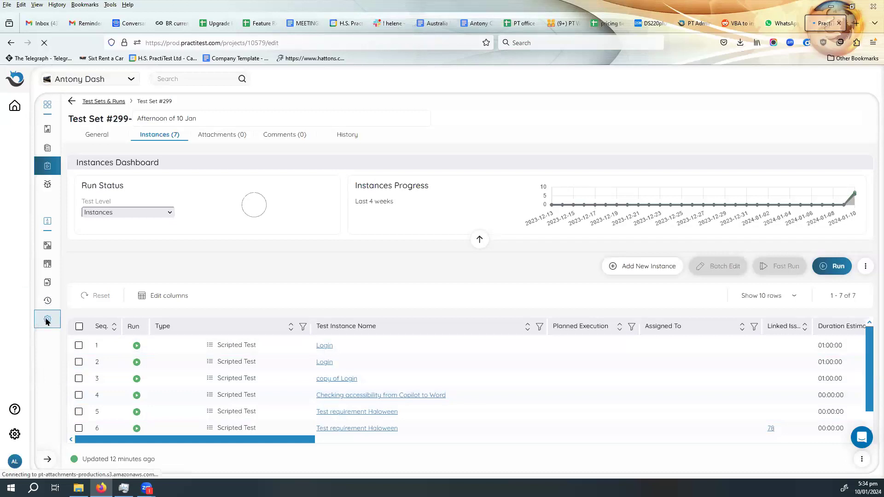
{"action": "left_click", "coordinate": [182, 386]}
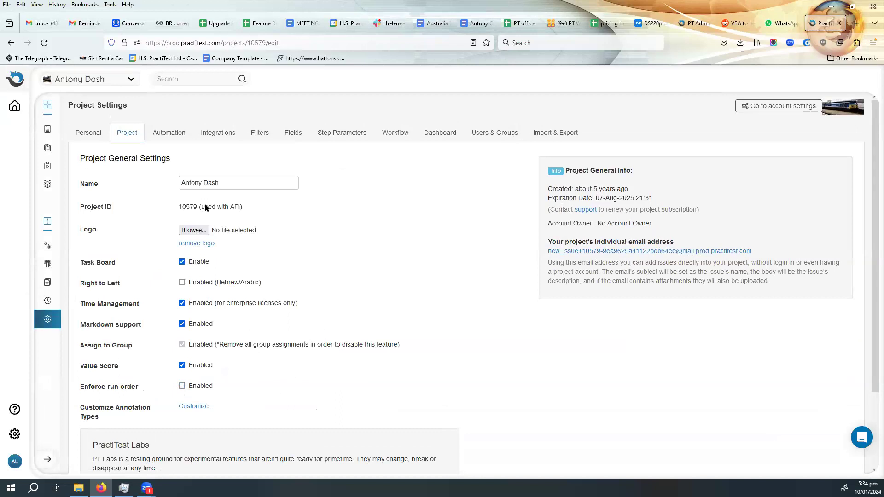
{"action": "scroll", "coordinate": [208, 382], "scroll_direction": "down", "scroll_amount": 2}
{"action": "scroll", "coordinate": [212, 381], "scroll_direction": "up", "scroll_amount": 2}
{"action": "scroll", "coordinate": [213, 384], "scroll_direction": "down", "scroll_amount": 2}
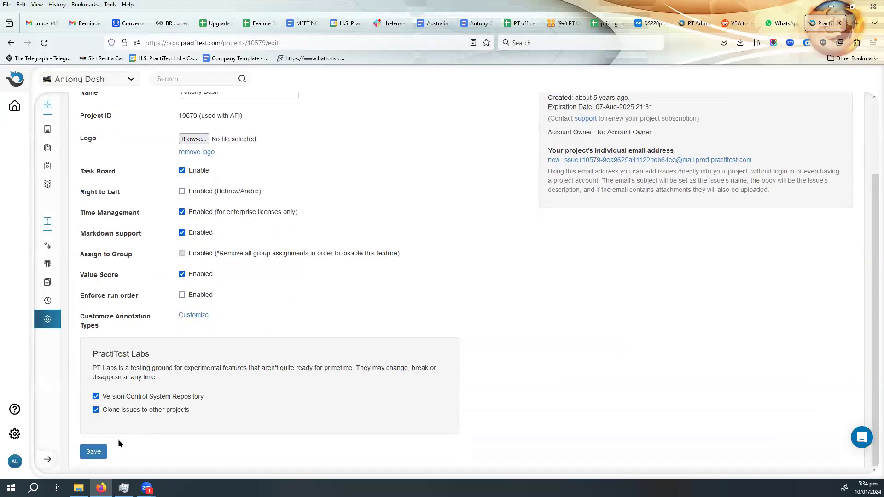
{"action": "left_click", "coordinate": [94, 453]}
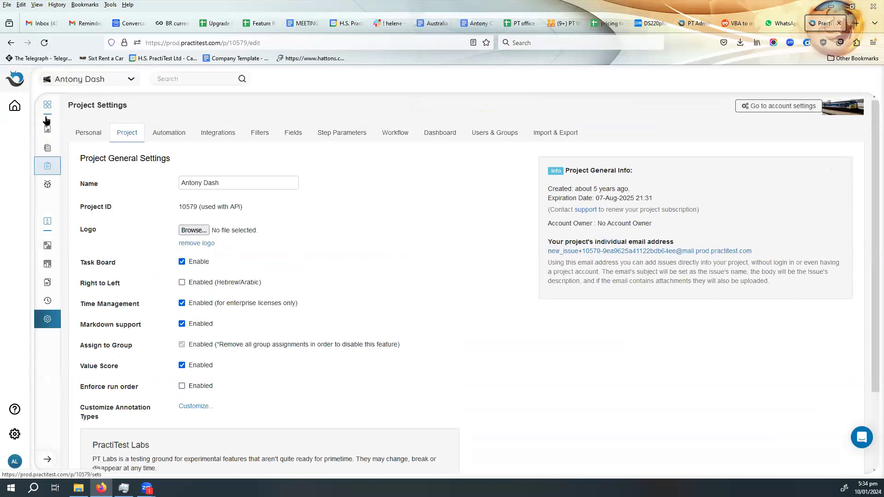
{"action": "left_click", "coordinate": [14, 46]}
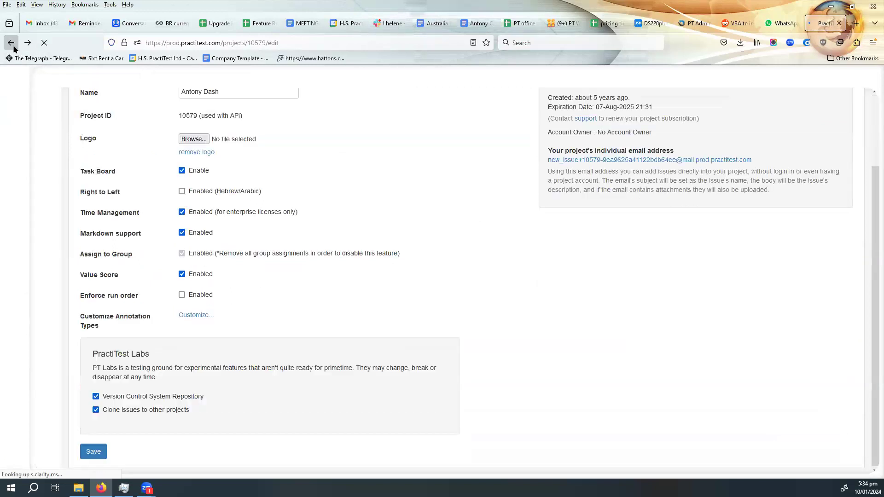
{"action": "left_click", "coordinate": [13, 46]}
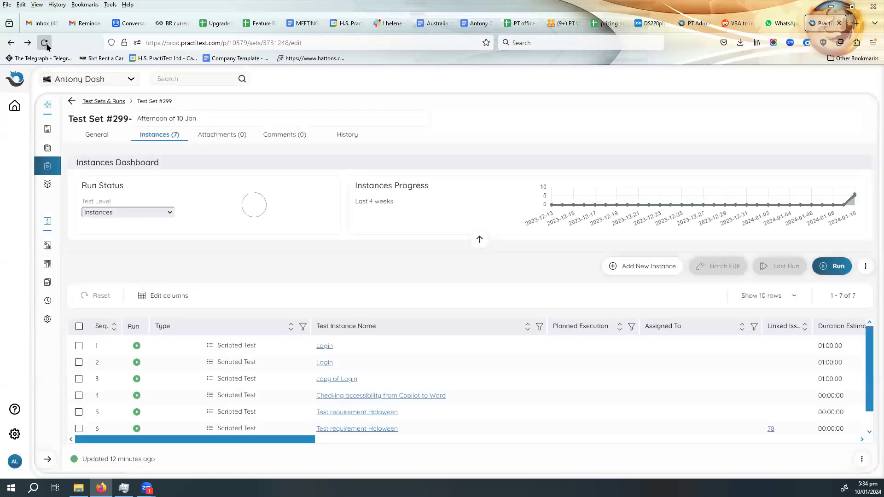
{"action": "left_click", "coordinate": [43, 43]}
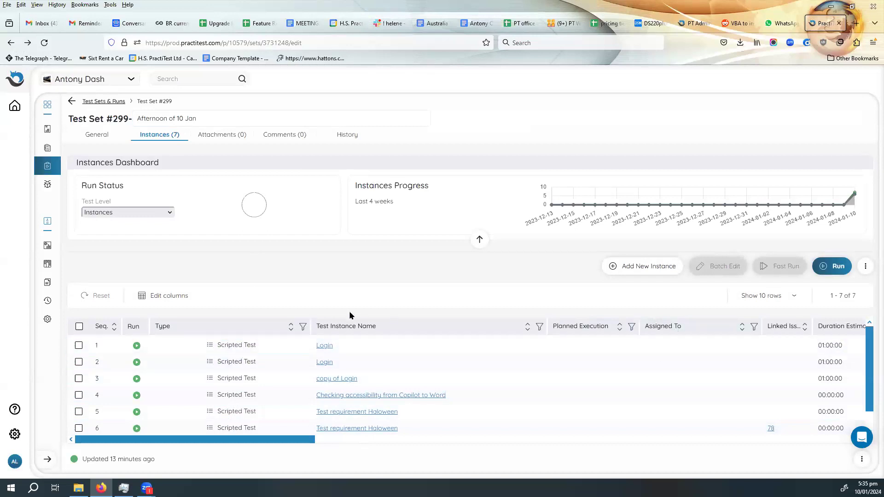
- Batch edit the two Login instances so that both are assigned to the project's own tester, and confirm the update
{"action": "left_click", "coordinate": [79, 347]}
{"action": "left_click", "coordinate": [78, 363]}
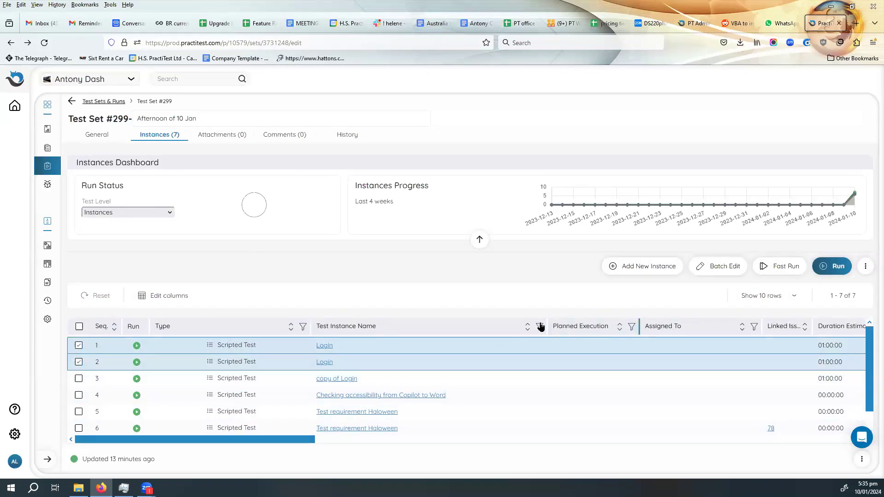
{"action": "left_click", "coordinate": [721, 268]}
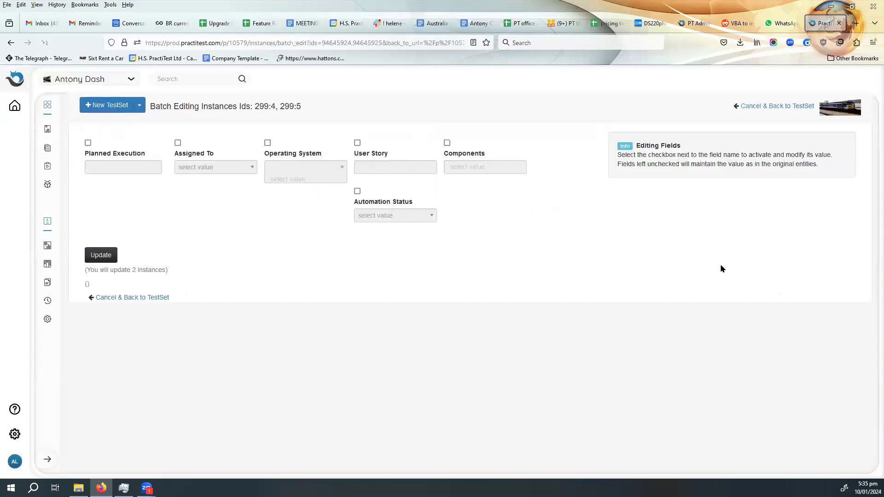
{"action": "left_click", "coordinate": [178, 143]}
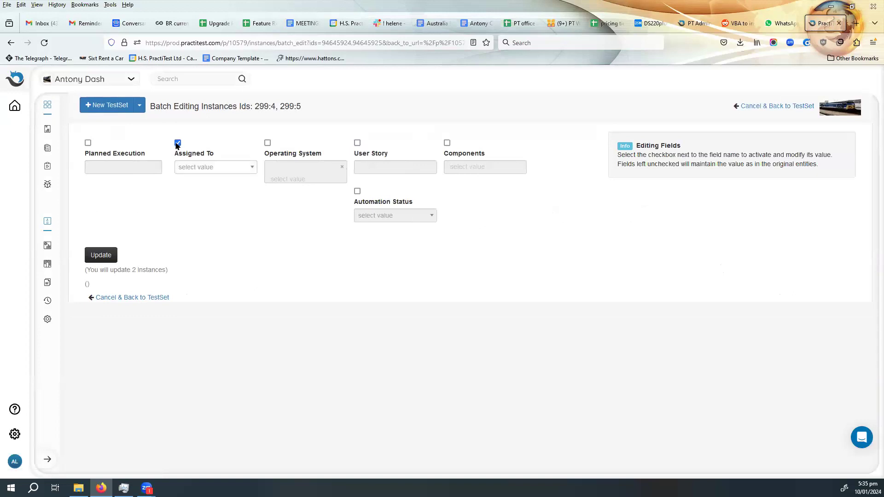
{"action": "left_click", "coordinate": [221, 170]}
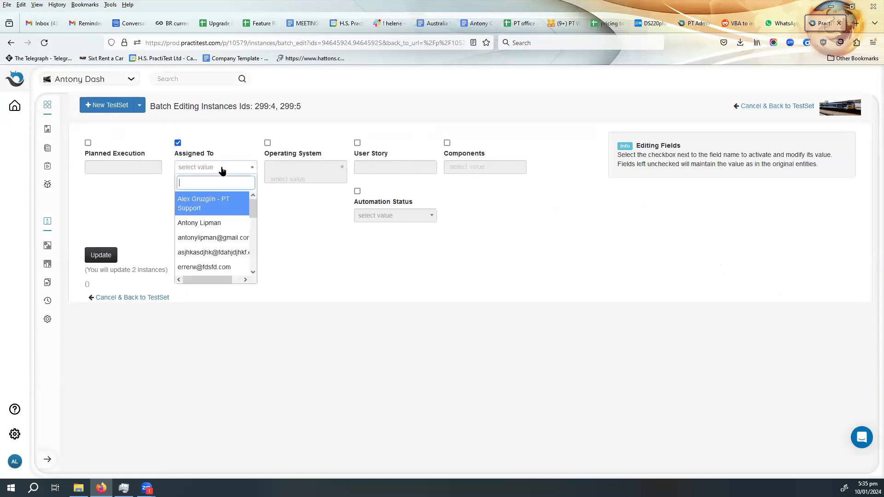
{"action": "left_click", "coordinate": [206, 225]}
{"action": "left_click", "coordinate": [98, 256]}
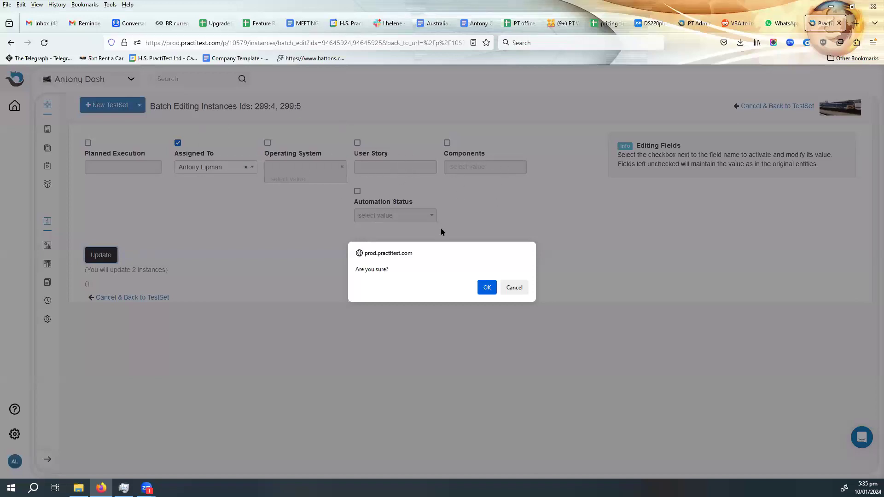
{"action": "left_click", "coordinate": [488, 288]}
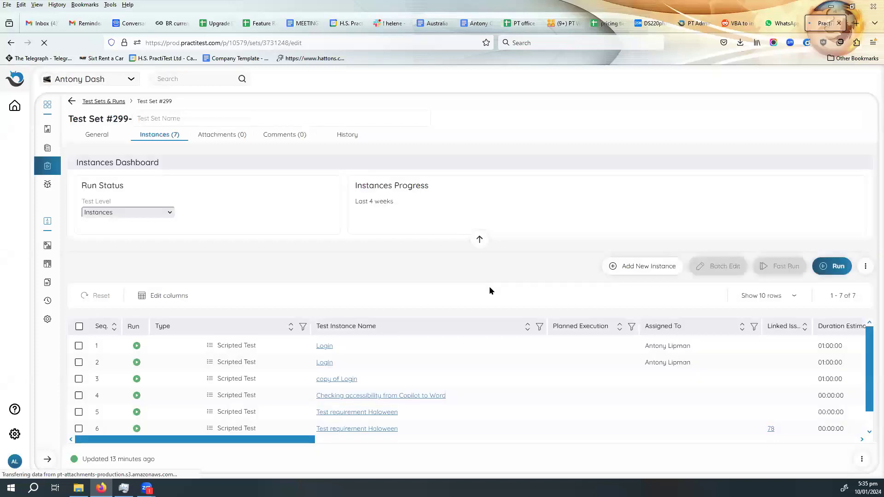
- Batch edit copy of Login and Checking accessibility from Copilot to Word to assign both to a different user, and confirm the update
{"action": "left_click", "coordinate": [79, 380]}
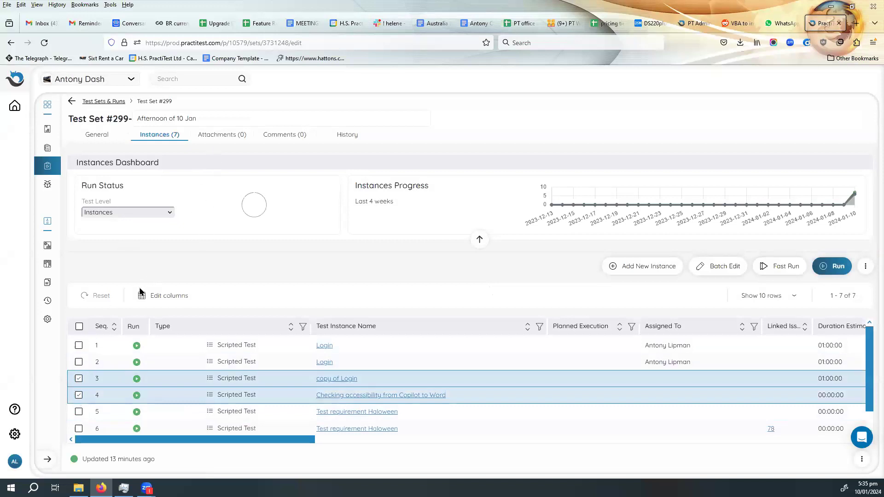
{"action": "left_click", "coordinate": [719, 271]}
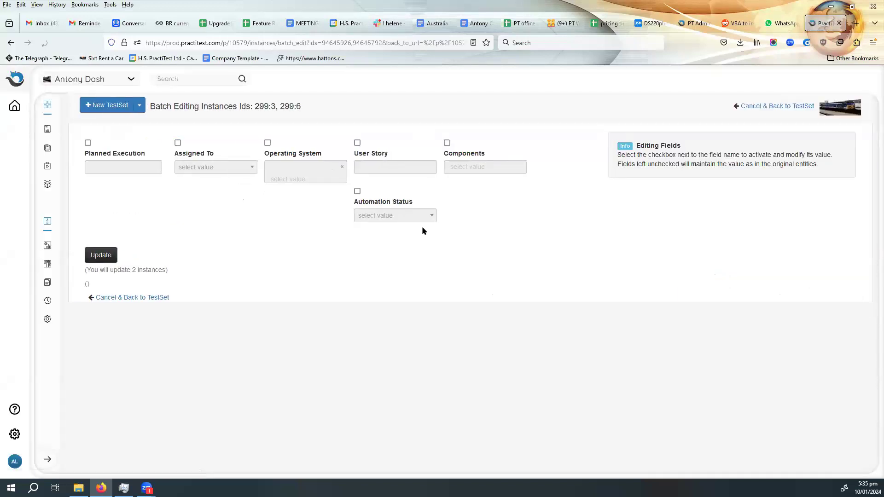
{"action": "left_click", "coordinate": [178, 144]}
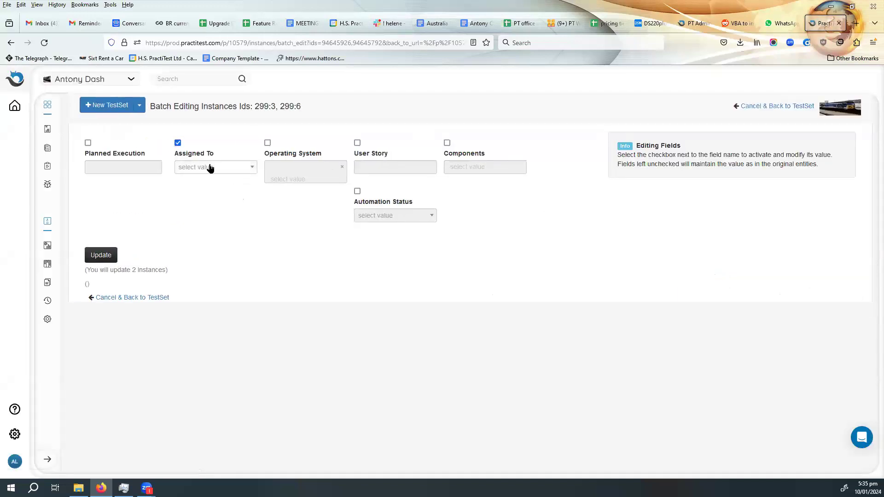
{"action": "left_click", "coordinate": [212, 167]}
{"action": "left_click", "coordinate": [224, 253]}
{"action": "left_click", "coordinate": [101, 258]}
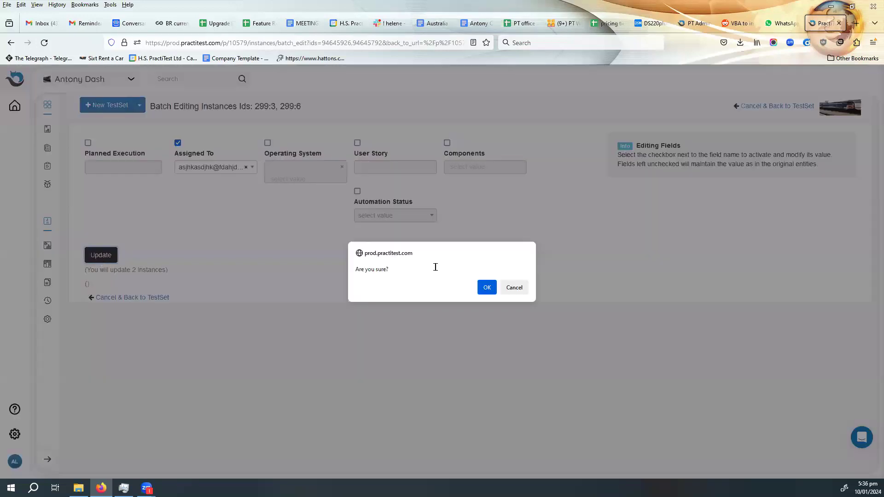
{"action": "left_click", "coordinate": [487, 287]}
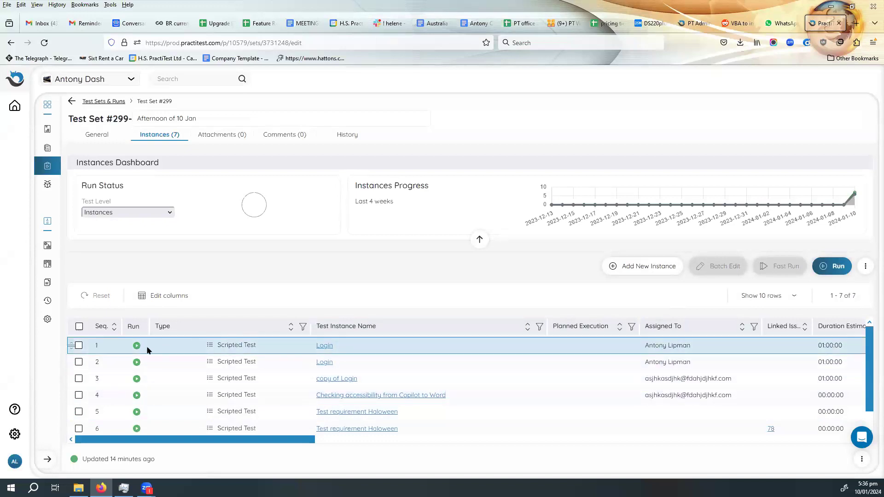
- Review the test set's general details, including planned execution and the assigned user, and return to its instances
{"action": "left_click", "coordinate": [93, 137]}
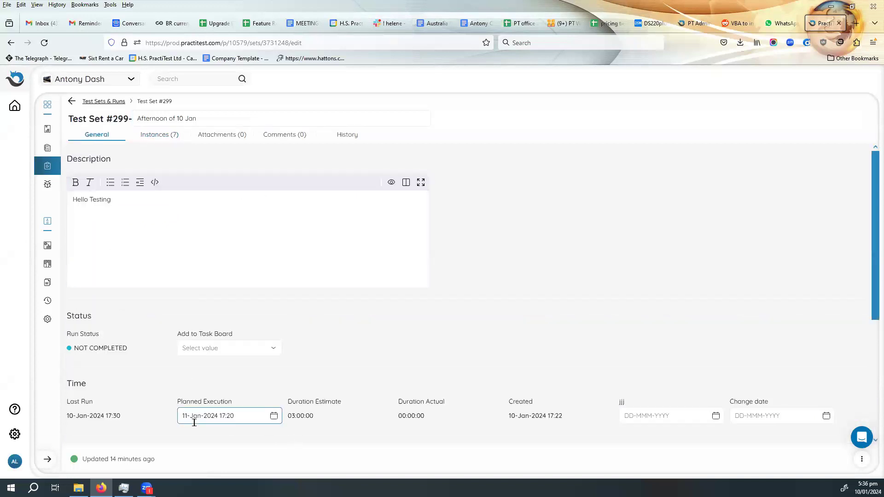
{"action": "scroll", "coordinate": [250, 345], "scroll_direction": "down", "scroll_amount": 4}
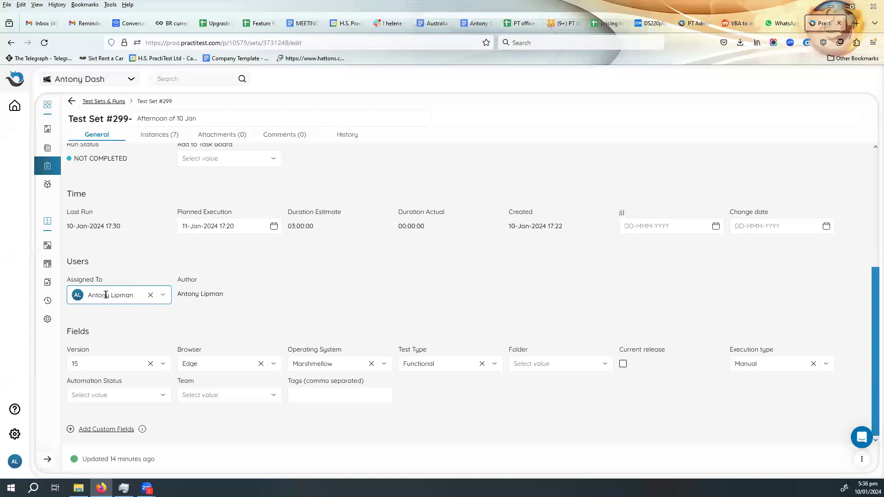
{"action": "left_click", "coordinate": [158, 135]}
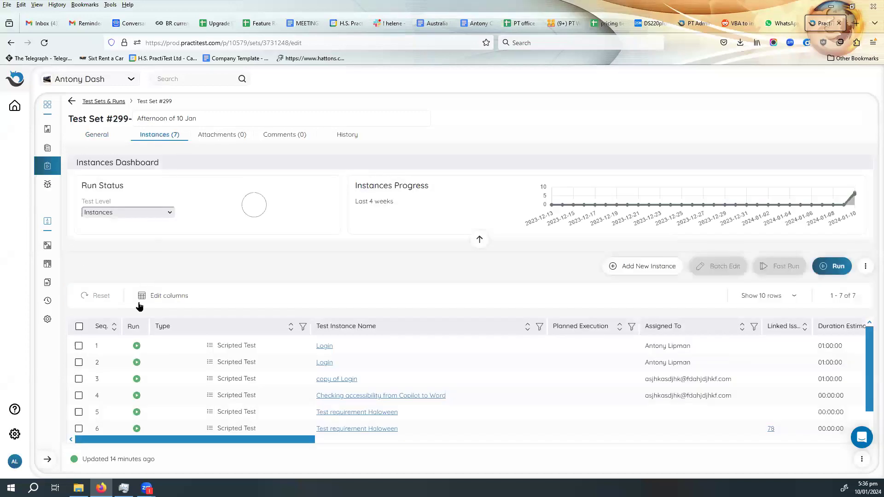
- Launch the first Login instance and configure its missing URL step parameter as dsadsa
{"action": "left_click", "coordinate": [136, 347]}
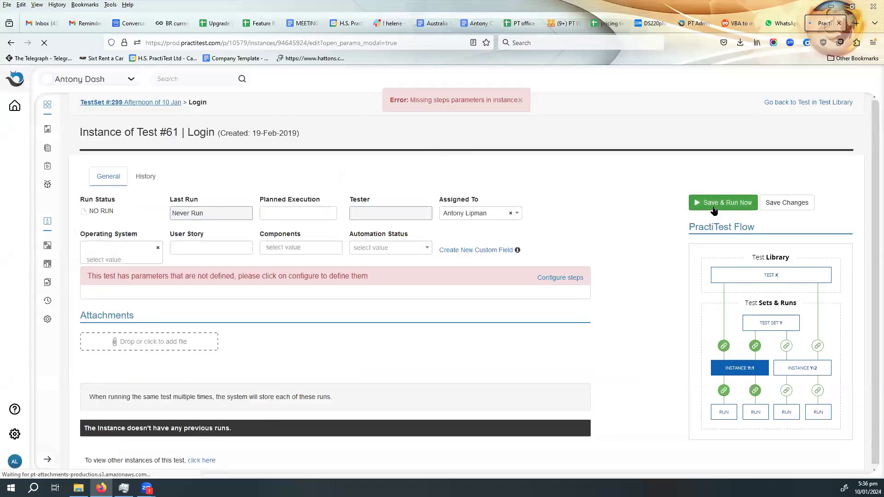
{"action": "left_click", "coordinate": [560, 277]}
{"action": "left_click", "coordinate": [314, 211]}
{"action": "left_click", "coordinate": [341, 234]}
{"action": "type", "text": "dsadsa"}
{"action": "left_click", "coordinate": [484, 274]}
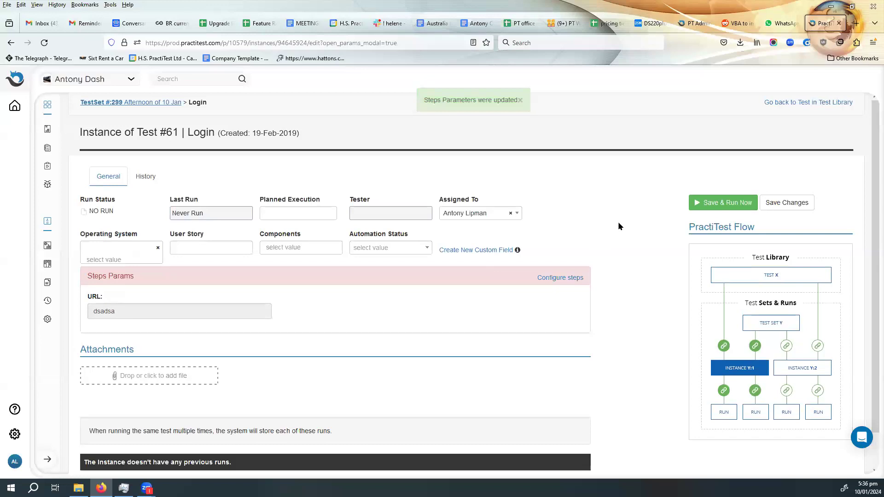
- Start a run of the first Login instance, record "pass" as step 1's actual result, and mark both steps as passed
{"action": "left_click", "coordinate": [727, 202]}
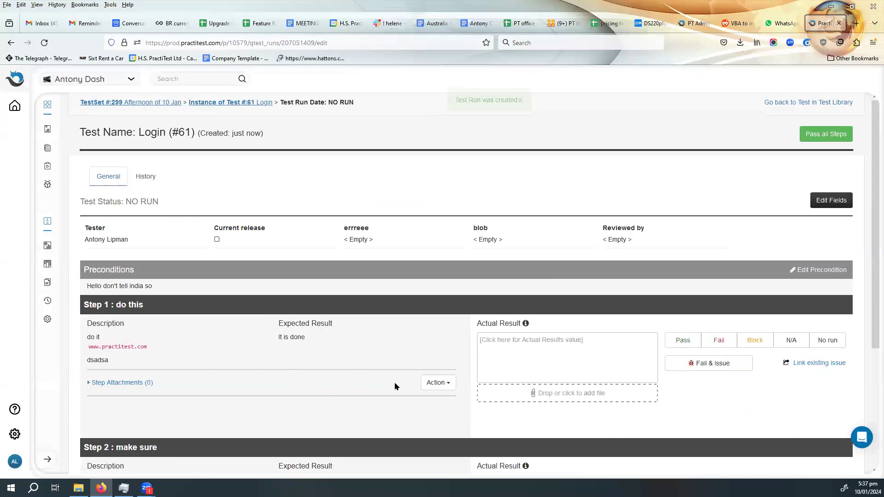
{"action": "left_click", "coordinate": [551, 348]}
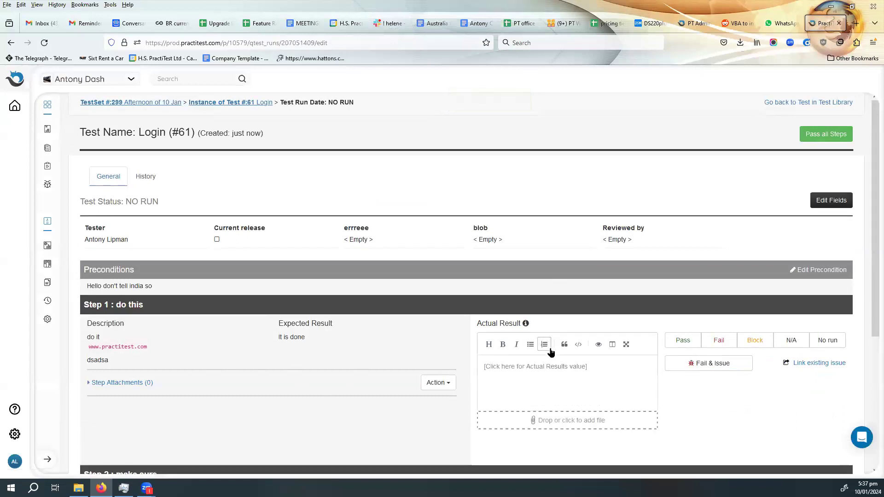
{"action": "type", "text": "pass"}
{"action": "left_click", "coordinate": [684, 342]}
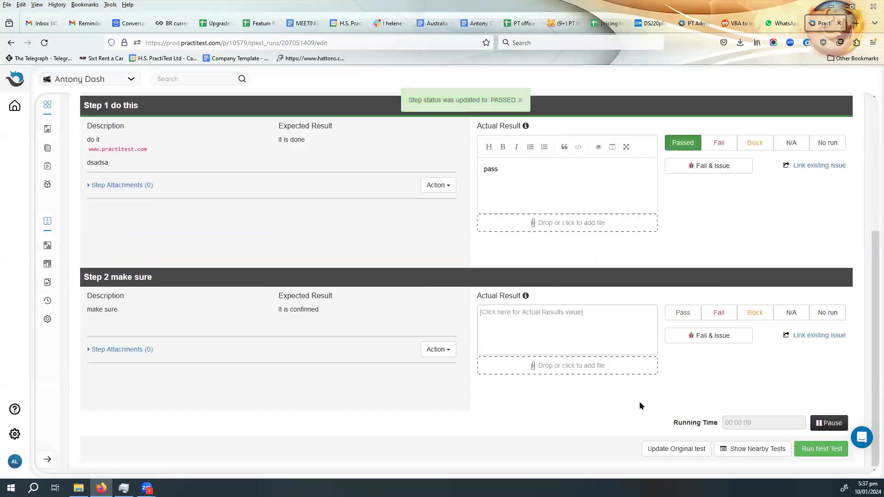
{"action": "left_click", "coordinate": [680, 313]}
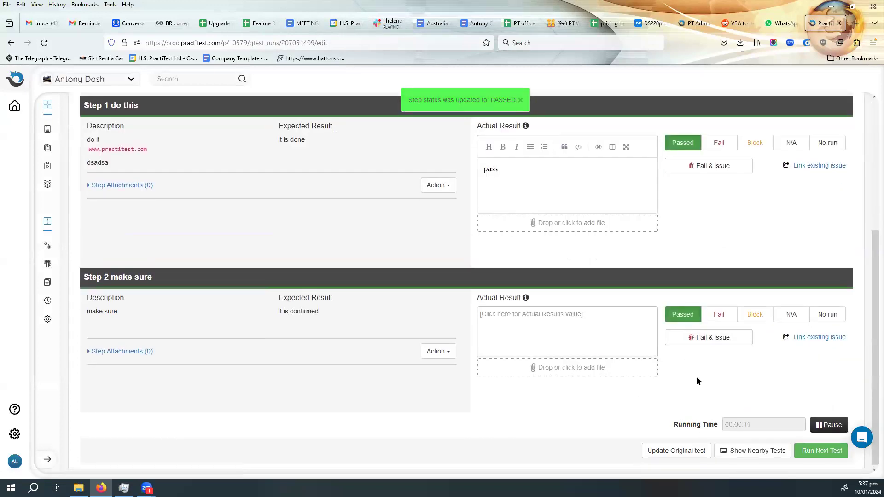
- Continue to the next Login test, configure its missing URL step parameter as asas, and save the parameters
{"action": "left_click", "coordinate": [823, 453]}
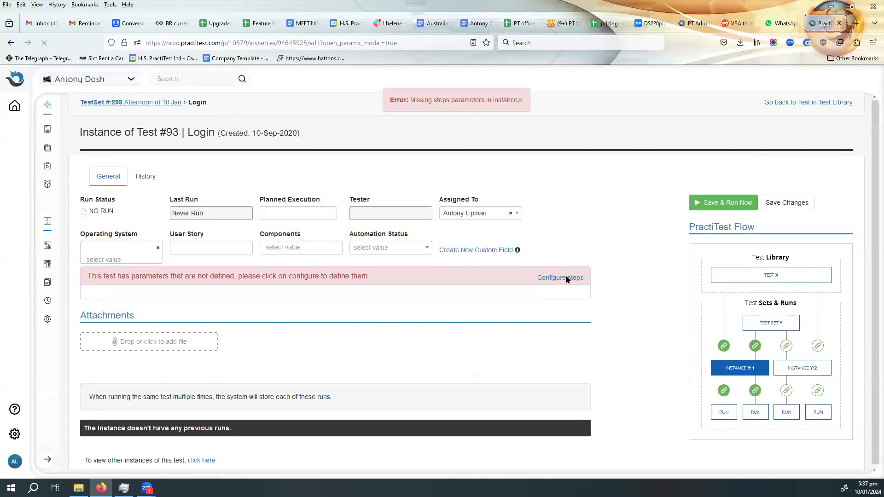
{"action": "left_click", "coordinate": [568, 278]}
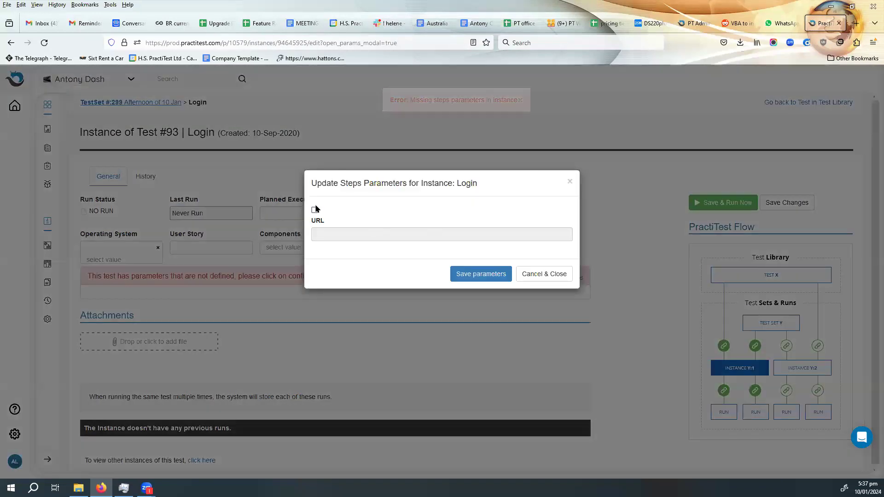
{"action": "left_click", "coordinate": [315, 211]}
{"action": "left_click", "coordinate": [341, 233]}
{"action": "type", "text": "asas"}
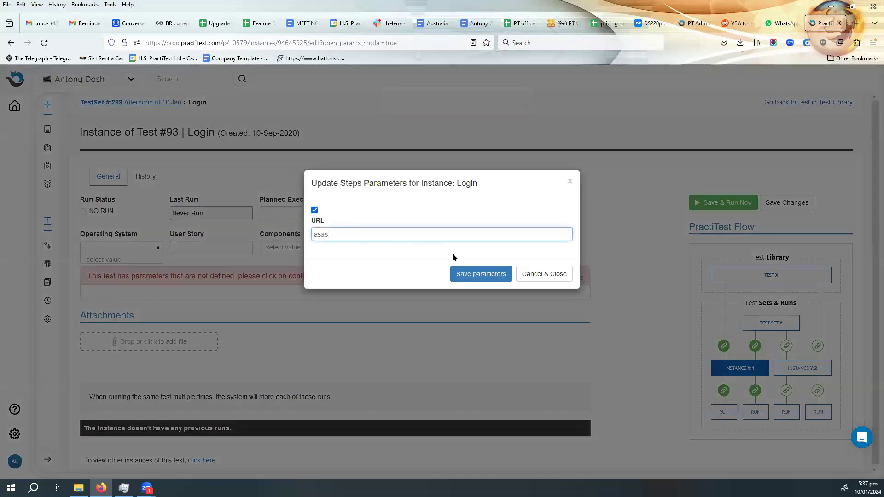
{"action": "left_click", "coordinate": [476, 273]}
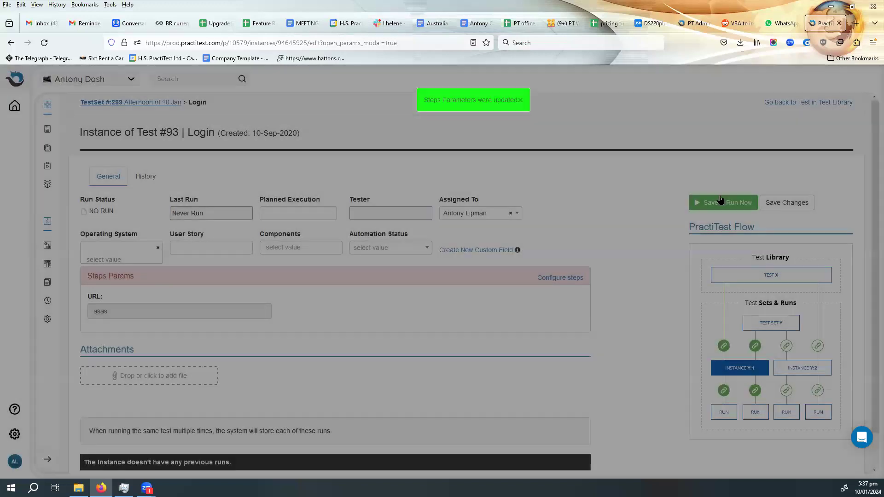
- Start a run of the second Login instance and pass all its steps at once, confirming the overwrite
{"action": "left_click", "coordinate": [720, 198]}
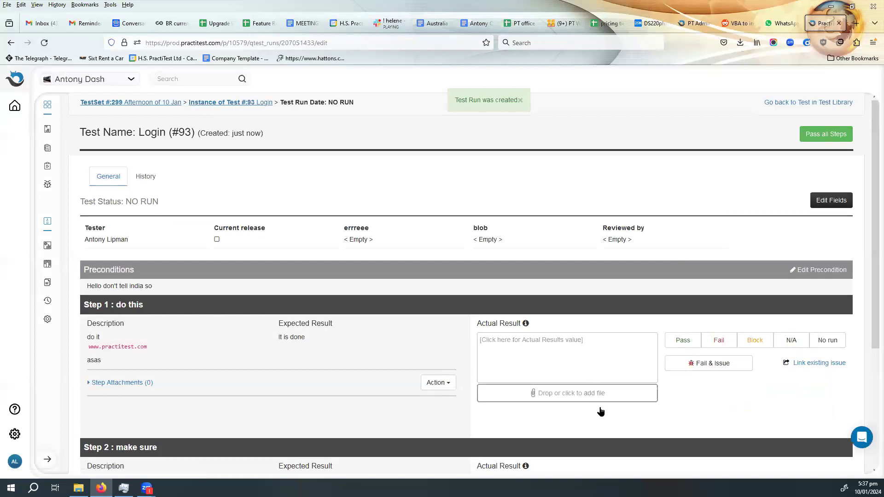
{"action": "scroll", "coordinate": [625, 369], "scroll_direction": "down", "scroll_amount": 3}
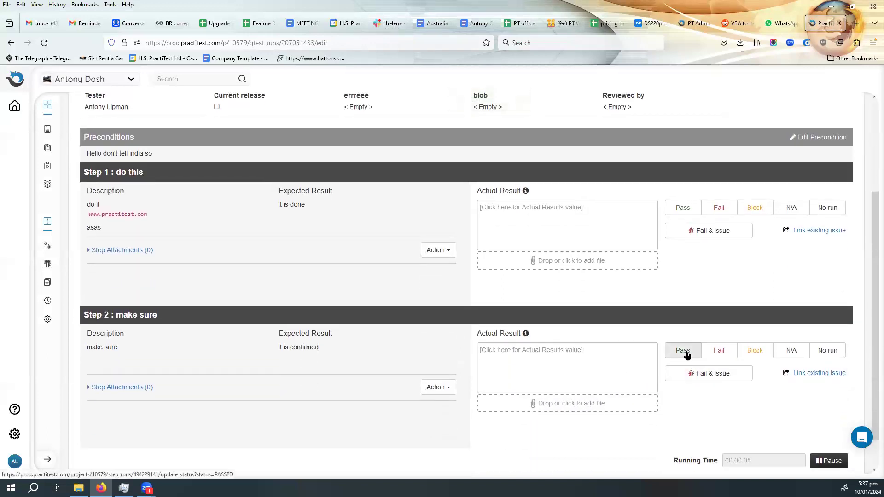
{"action": "scroll", "coordinate": [797, 193], "scroll_direction": "up", "scroll_amount": 3}
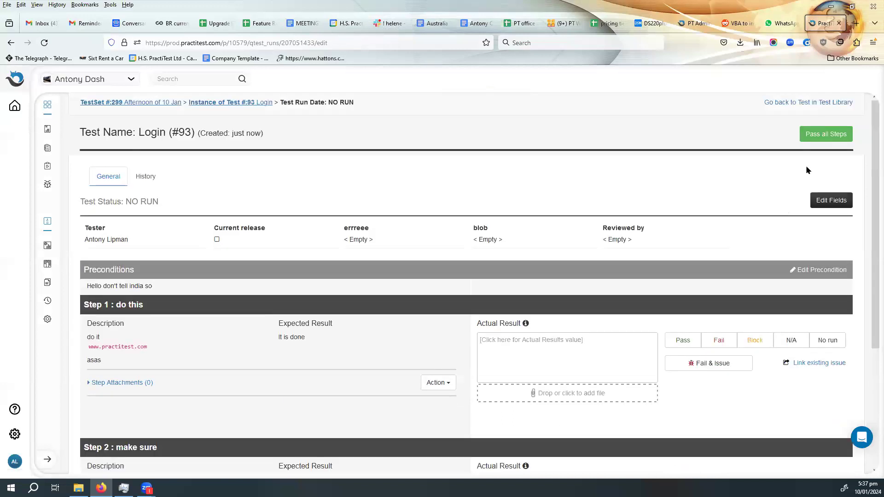
{"action": "left_click", "coordinate": [826, 135]}
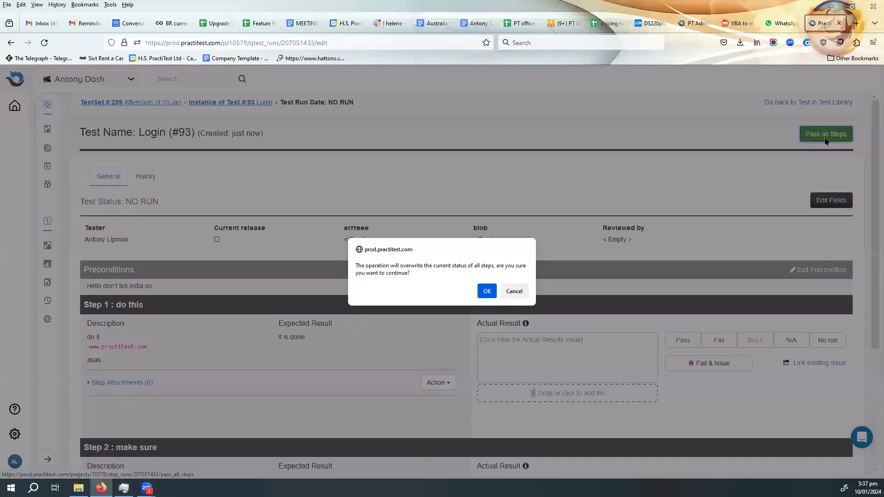
{"action": "left_click", "coordinate": [490, 291]}
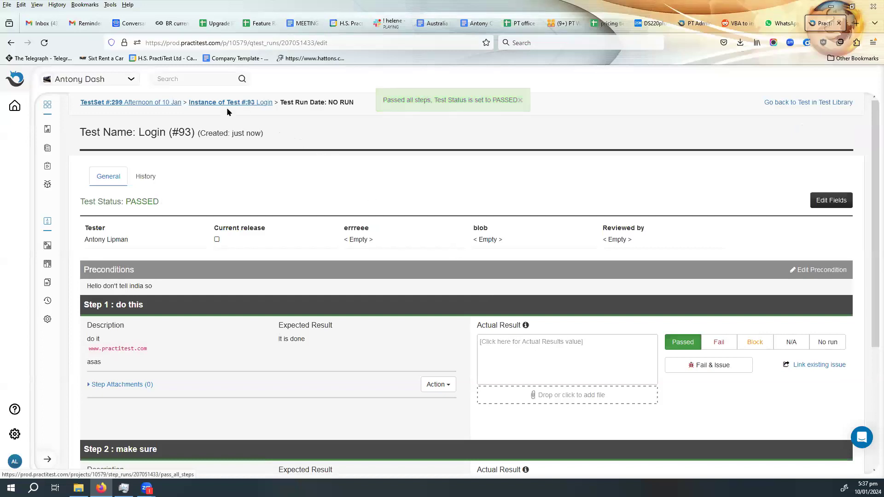
- Return to the Afternoon of 10 Jan test set and review its instances' assignments and last run statuses
{"action": "left_click", "coordinate": [124, 103]}
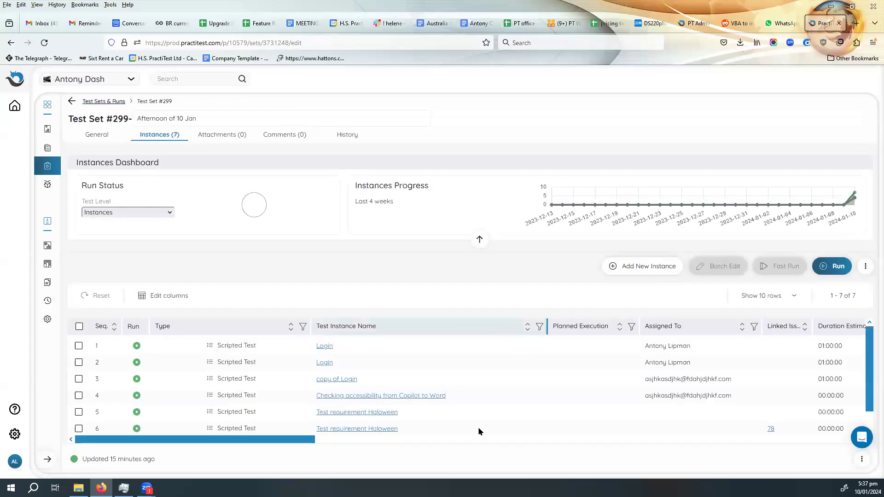
{"action": "left_click_drag", "start_coordinate": [305, 440], "coordinate": [390, 448]}
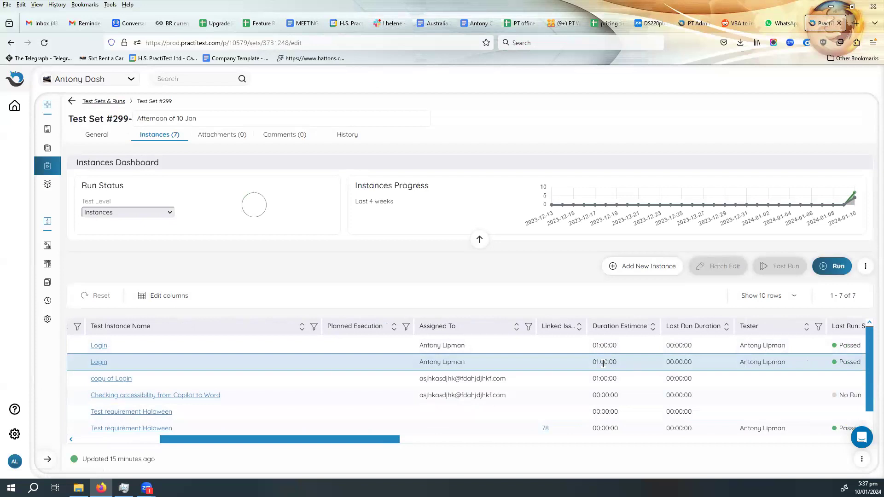
{"action": "left_click_drag", "start_coordinate": [412, 435], "coordinate": [181, 439]}
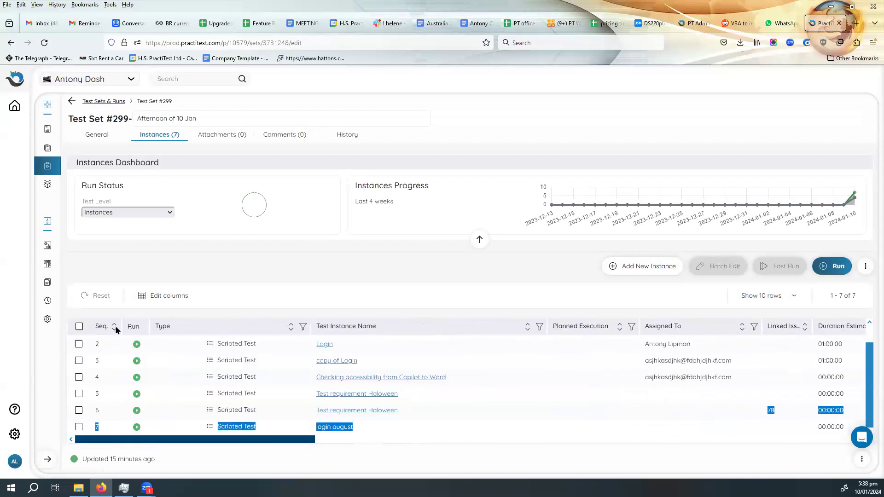
{"action": "left_click", "coordinate": [110, 102]}
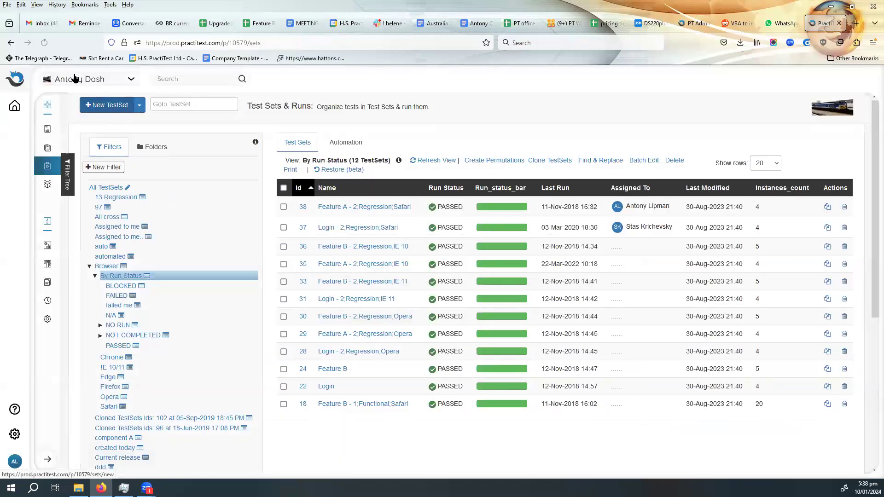
{"action": "left_click", "coordinate": [10, 43]}
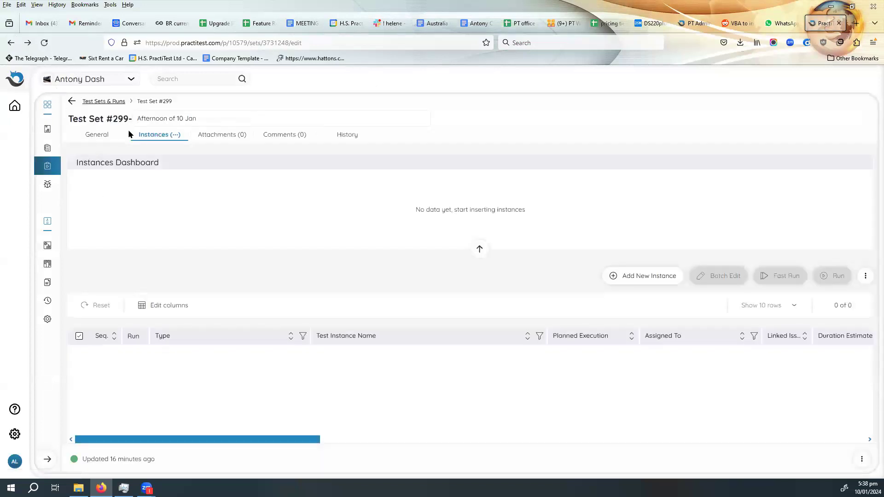
- Reassign the whole test set to the other user already assigned to copy of Login, and save the change
{"action": "left_click", "coordinate": [90, 138]}
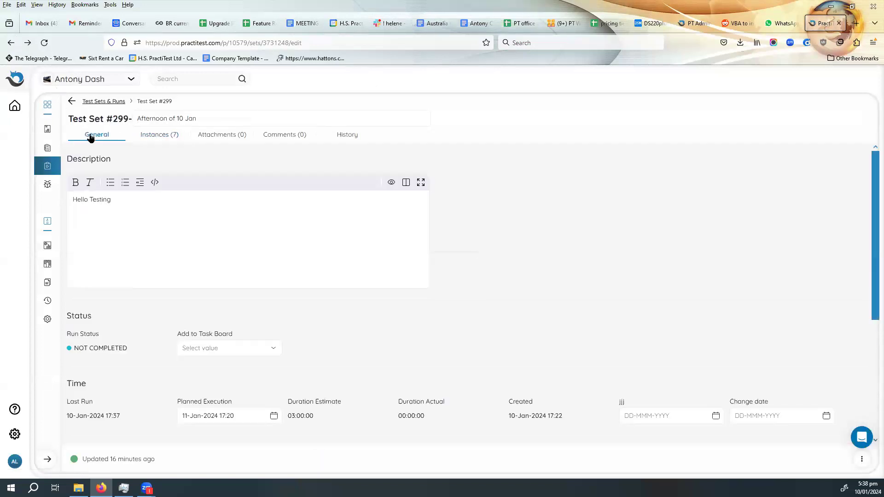
{"action": "scroll", "coordinate": [148, 363], "scroll_direction": "down", "scroll_amount": 4}
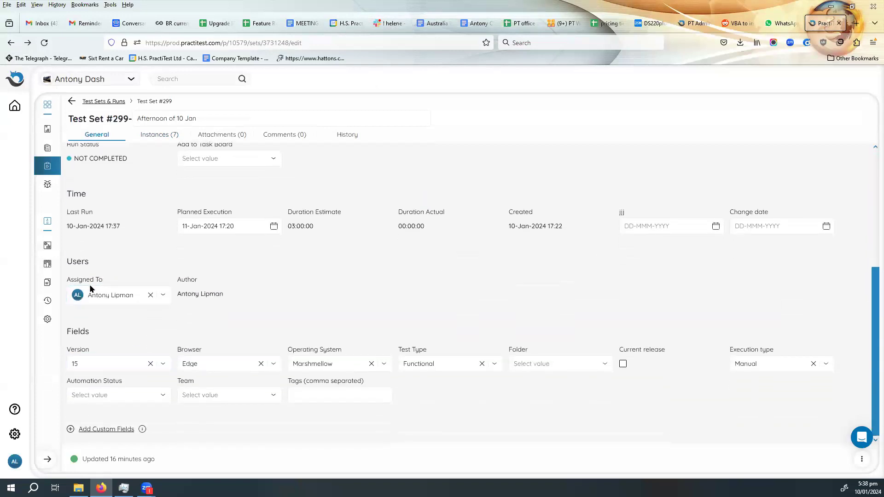
{"action": "left_click", "coordinate": [116, 295]}
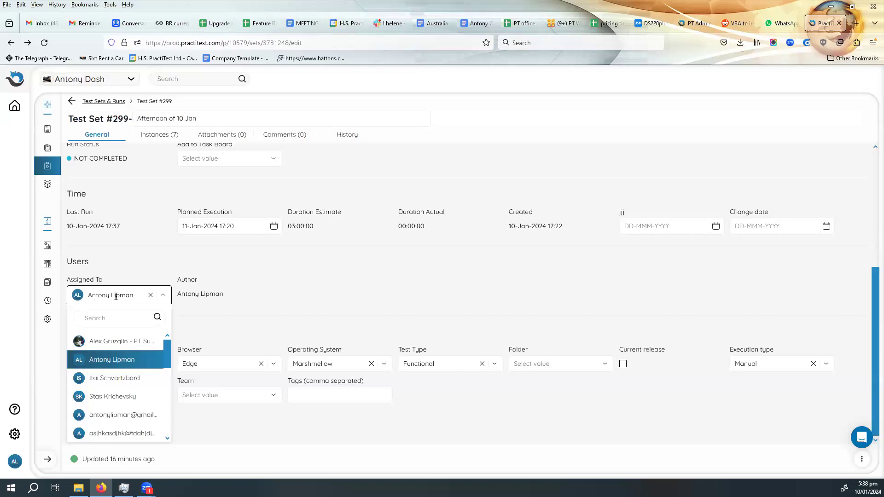
{"action": "scroll", "coordinate": [128, 413], "scroll_direction": "up", "scroll_amount": 2}
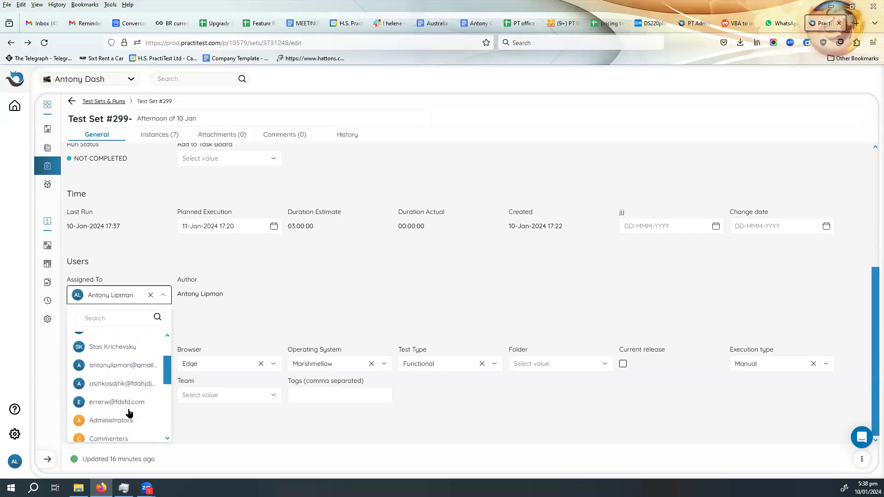
{"action": "left_click", "coordinate": [118, 387]}
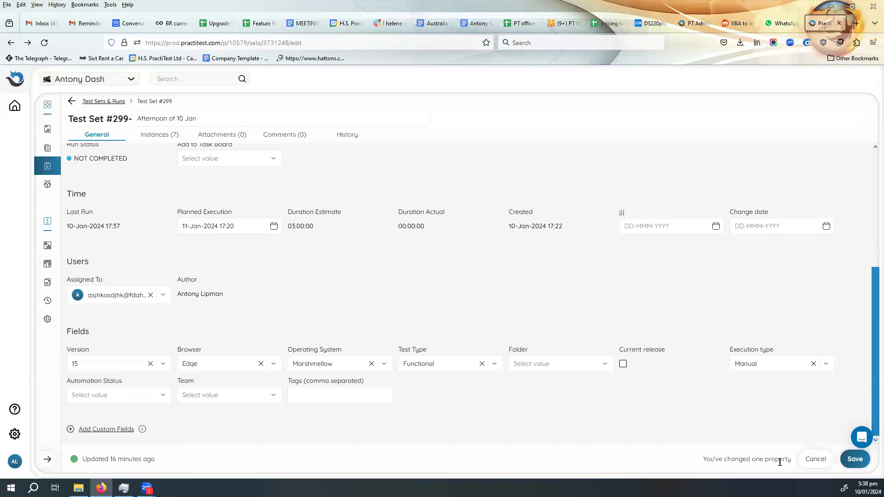
{"action": "left_click", "coordinate": [857, 461]}
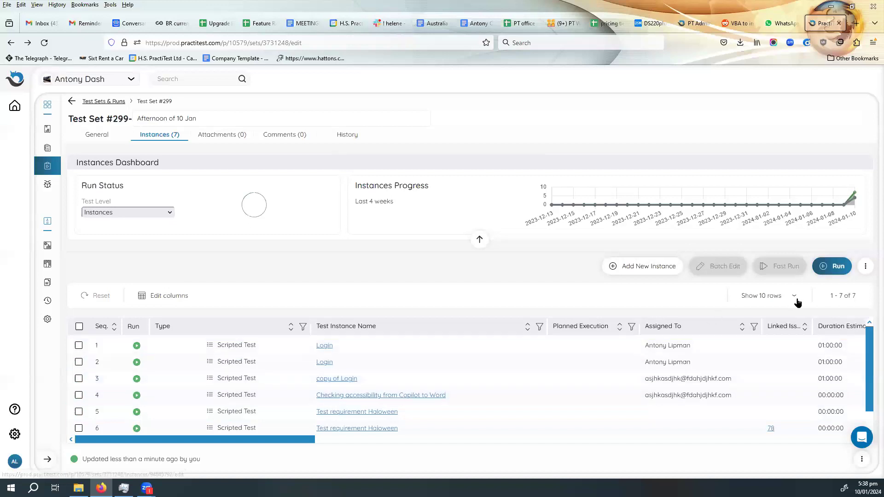
- Run the test set again, starting a new run of the first Login instance, and move on to the next test without recording results
{"action": "left_click", "coordinate": [836, 270]}
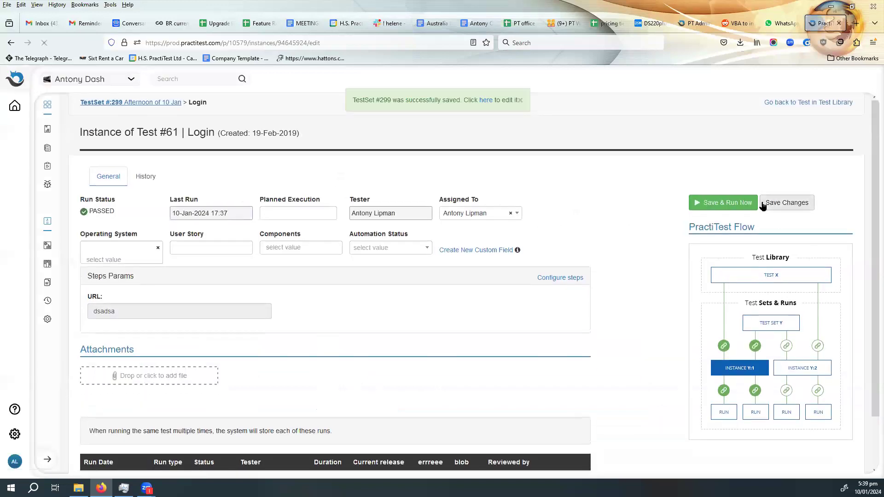
{"action": "left_click", "coordinate": [734, 204]}
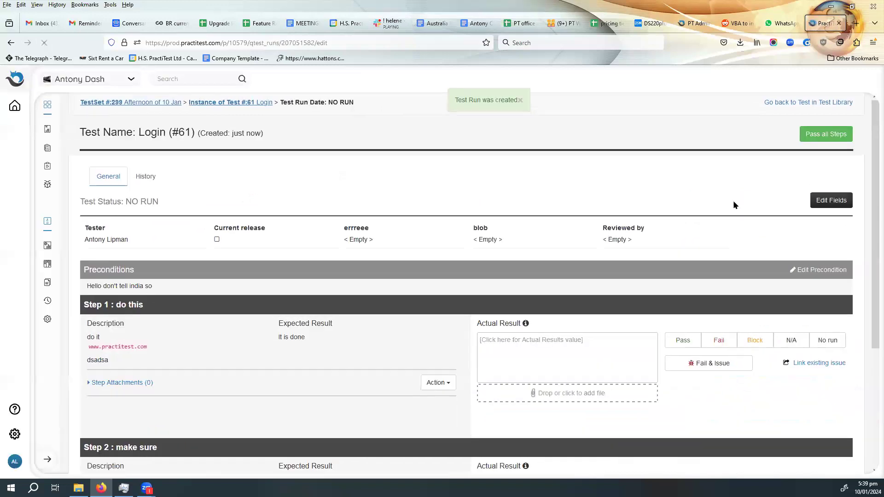
{"action": "scroll", "coordinate": [736, 228], "scroll_direction": "down", "scroll_amount": 4}
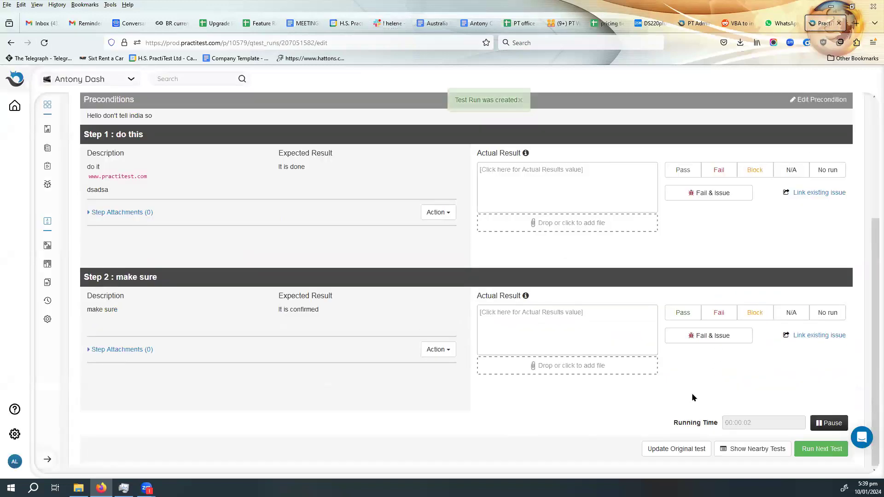
{"action": "left_click", "coordinate": [831, 454]}
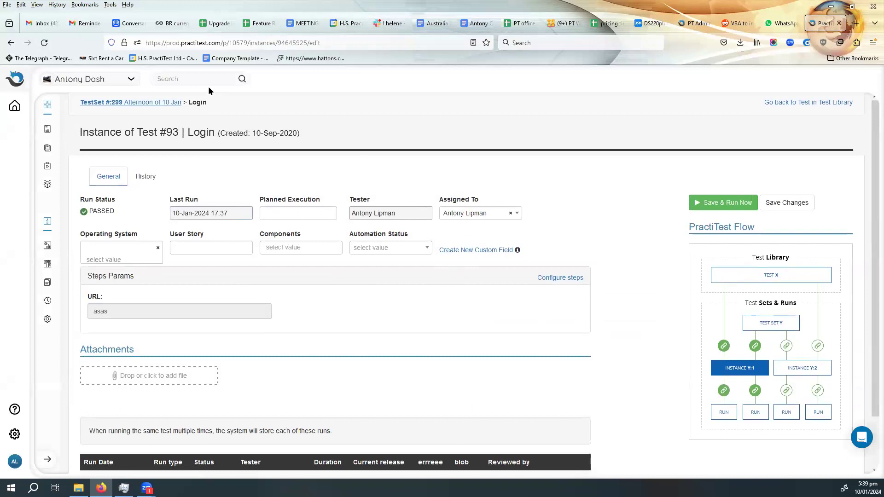
- Go back to the test set, check its assigned user in the general details, and return to its instances
{"action": "left_click", "coordinate": [106, 102]}
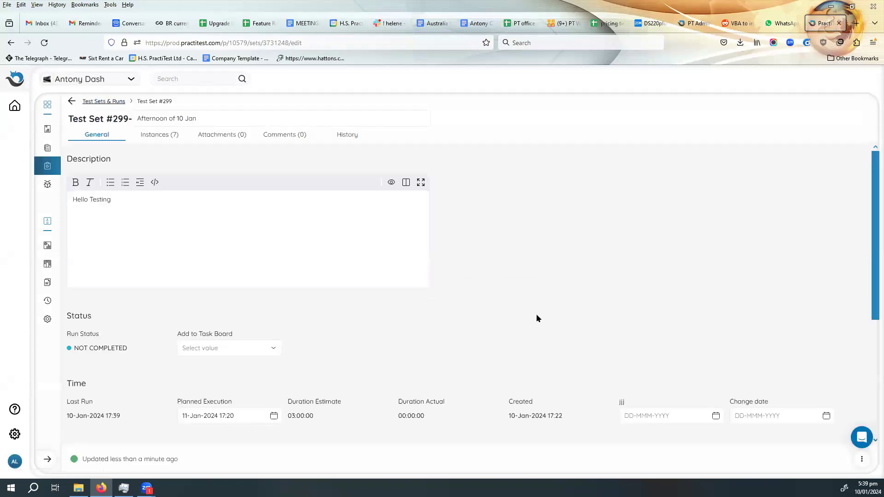
{"action": "scroll", "coordinate": [537, 320], "scroll_direction": "down", "scroll_amount": 4}
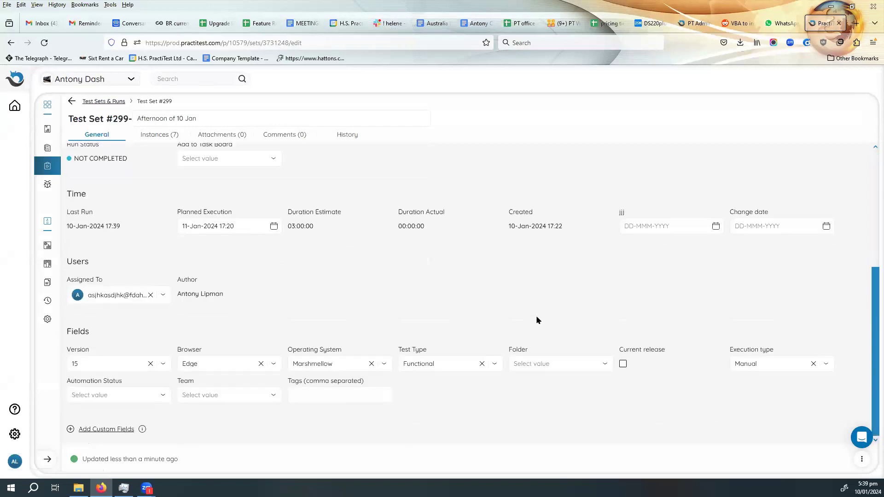
{"action": "left_click", "coordinate": [160, 138]}
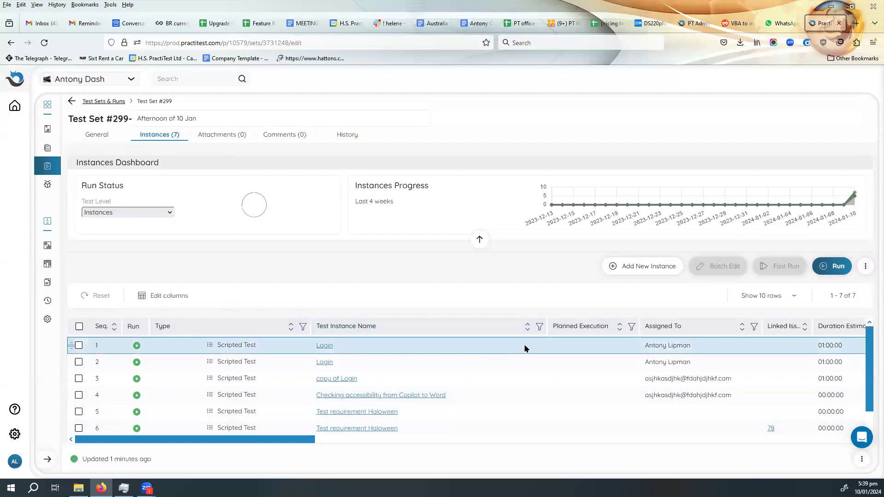
- Filter the test set's instances by name for login tests and apply the filter
{"action": "left_click", "coordinate": [539, 327]}
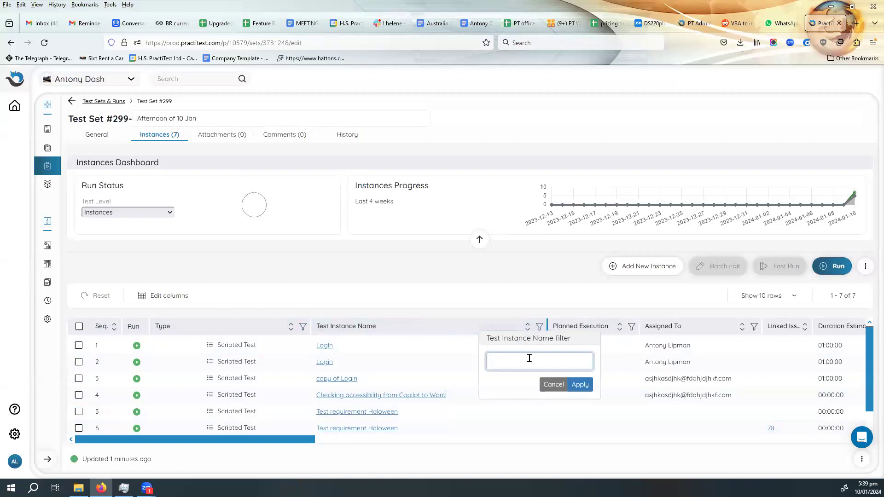
{"action": "type", "text": "login tests"}
{"action": "key", "text": "BackSpace"}
{"action": "key", "text": "BackSpace"}
{"action": "key", "text": "BackSpace"}
{"action": "key", "text": "BackSpace"}
{"action": "key", "text": "BackSpace"}
{"action": "key", "text": "BackSpace"}
{"action": "left_click", "coordinate": [580, 385]}
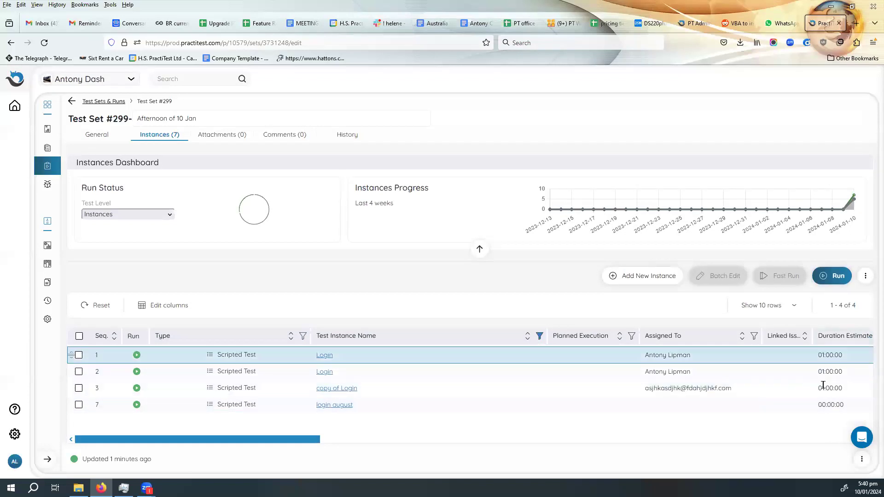
- Filter the instances by last run status, including Passed and Blocked, and apply the filter
{"action": "left_click_drag", "start_coordinate": [306, 441], "coordinate": [566, 441]}
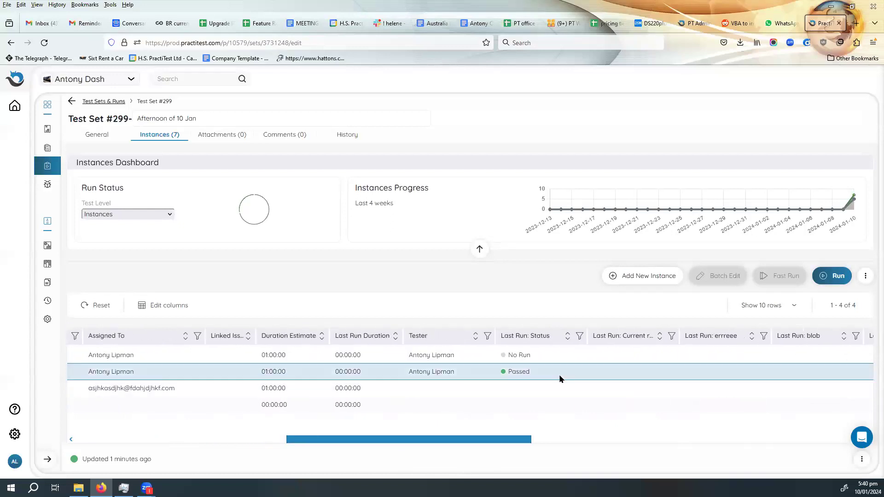
{"action": "left_click", "coordinate": [579, 337]}
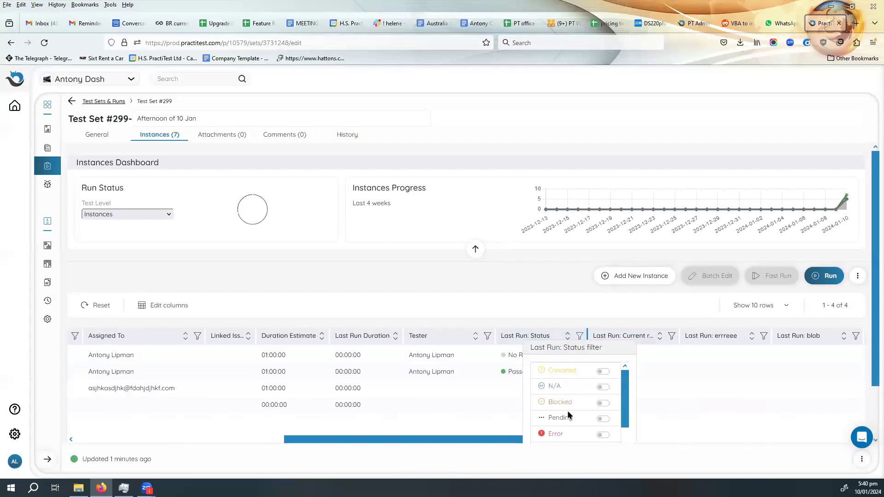
{"action": "scroll", "coordinate": [571, 417], "scroll_direction": "down", "scroll_amount": 2}
{"action": "scroll", "coordinate": [569, 418], "scroll_direction": "down", "scroll_amount": 2}
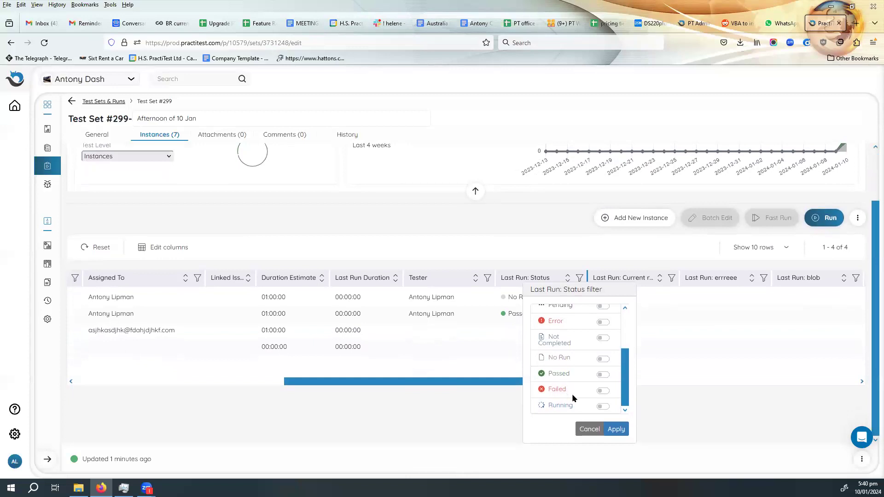
{"action": "left_click", "coordinate": [604, 378]}
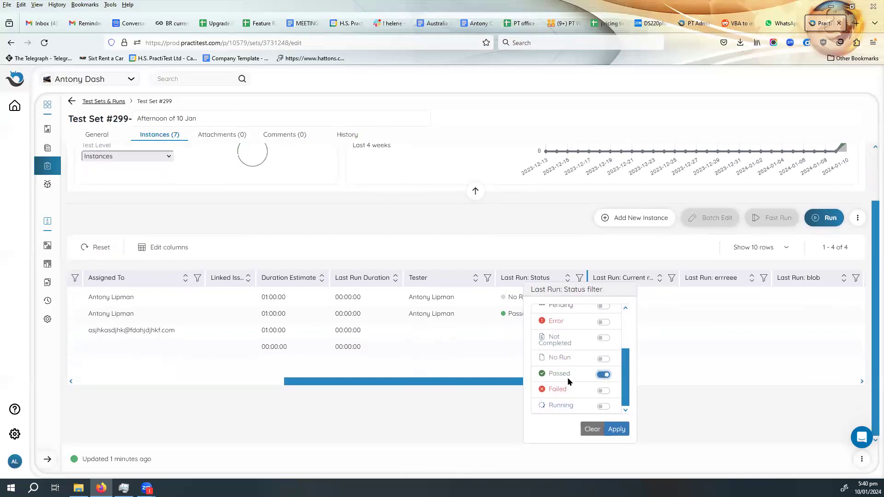
{"action": "scroll", "coordinate": [568, 378], "scroll_direction": "up", "scroll_amount": 2}
{"action": "left_click", "coordinate": [604, 345]}
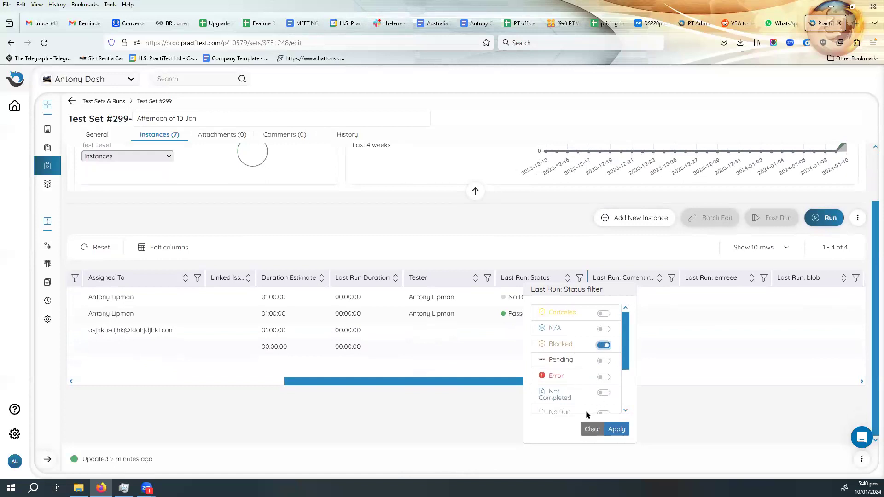
{"action": "left_click", "coordinate": [617, 430]}
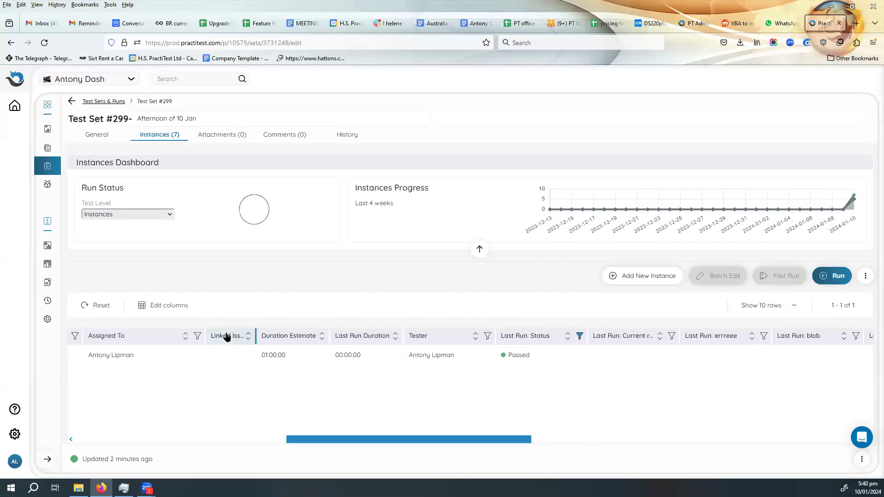
- Reset the instance filters and look over the test set's full list of instances
{"action": "left_click", "coordinate": [97, 306]}
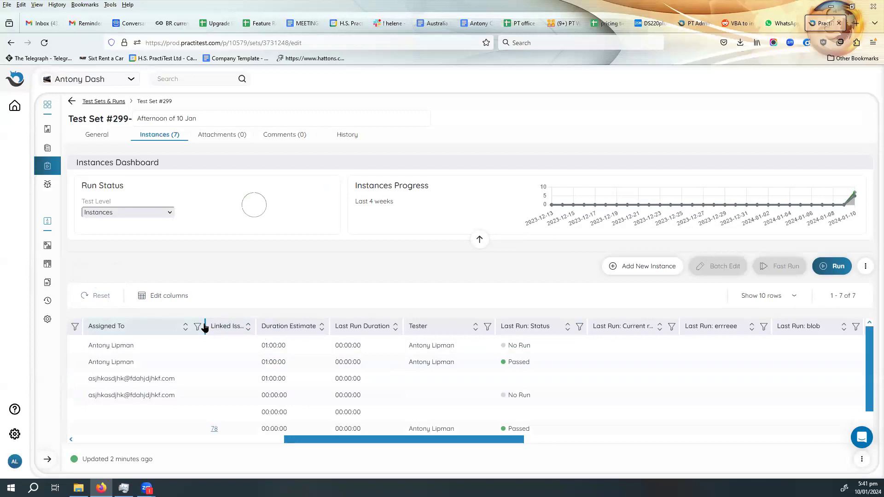
{"action": "left_click_drag", "start_coordinate": [282, 440], "coordinate": [91, 431]}
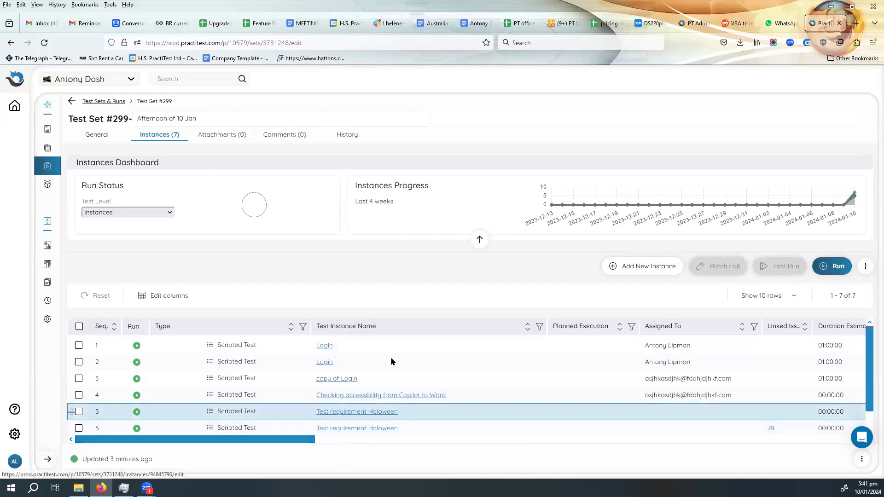
{"action": "scroll", "coordinate": [390, 364], "scroll_direction": "down", "scroll_amount": 1}
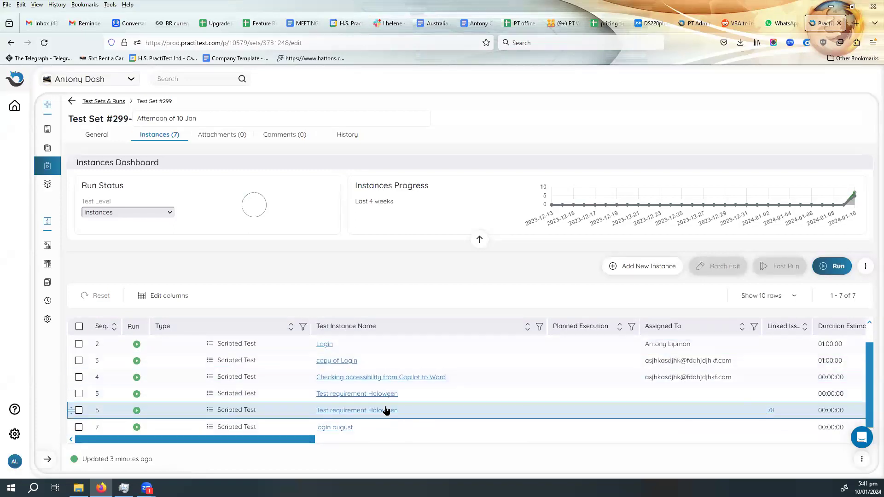
{"action": "scroll", "coordinate": [388, 408], "scroll_direction": "up", "scroll_amount": 1}
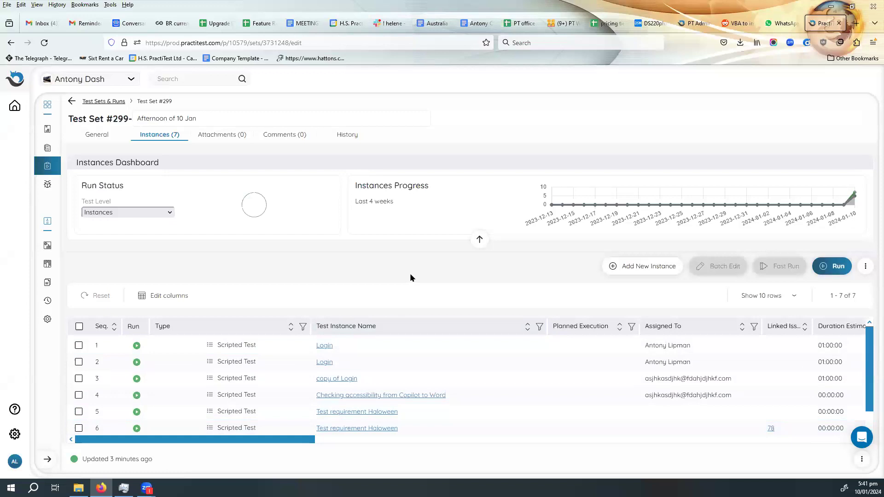
- Review the test set's history log and return to its instances
{"action": "left_click", "coordinate": [348, 134]}
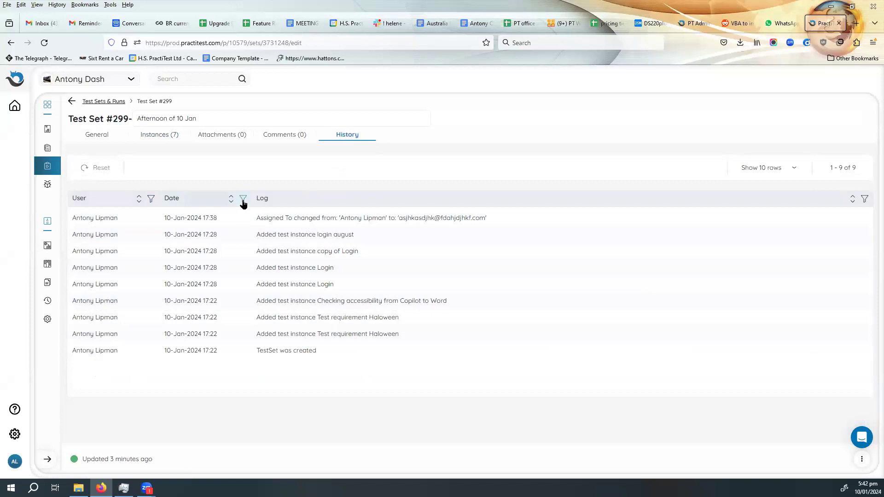
{"action": "left_click", "coordinate": [159, 135]}
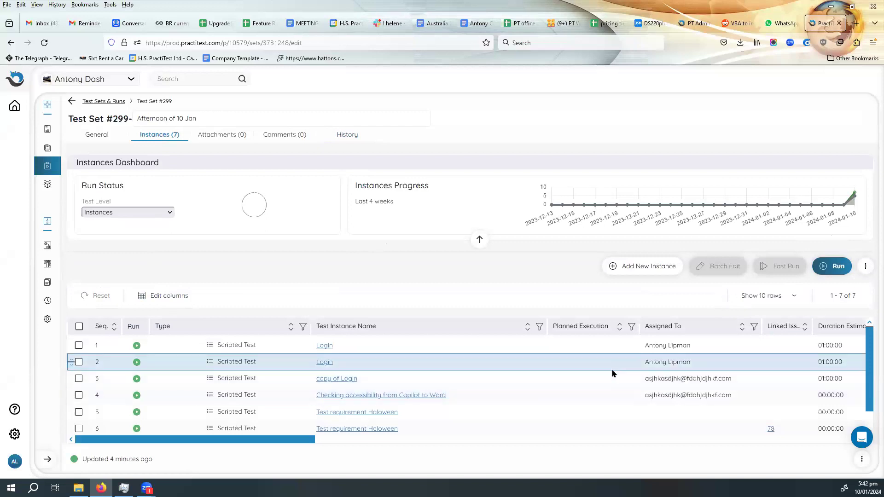
- Start a new scripted test from the test set, named "test 20 Jan" with the description "asdsadsa"
{"action": "left_click", "coordinate": [866, 267]}
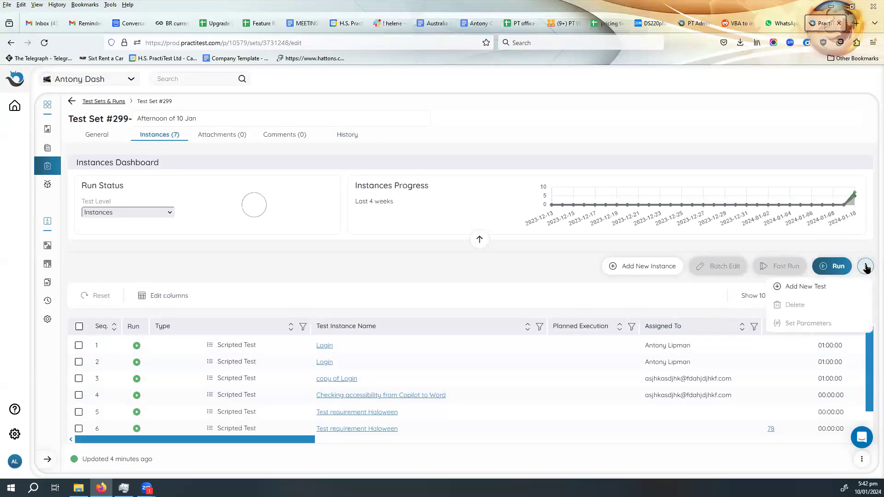
{"action": "left_click", "coordinate": [807, 290]}
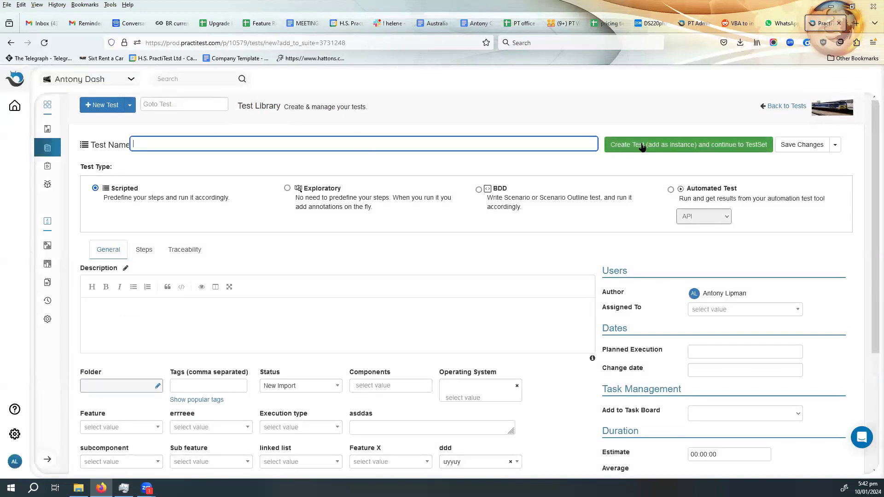
{"action": "left_click", "coordinate": [434, 141]}
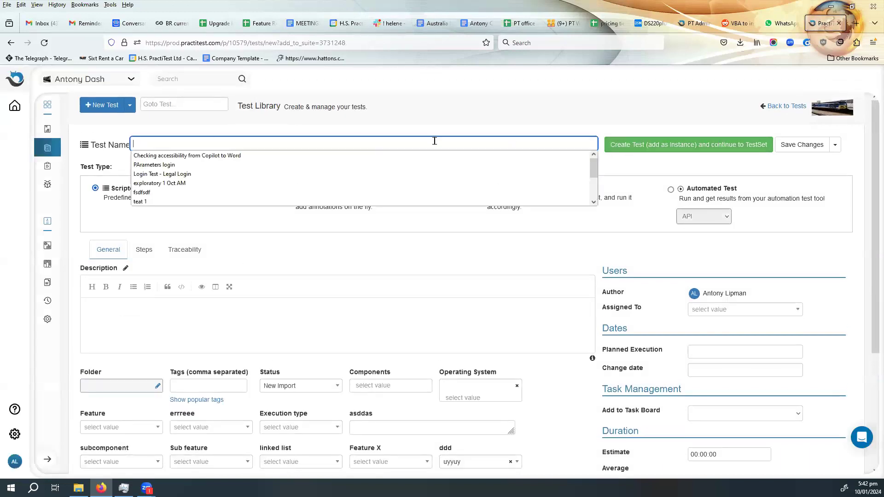
{"action": "type", "text": "test 120 Jan"}
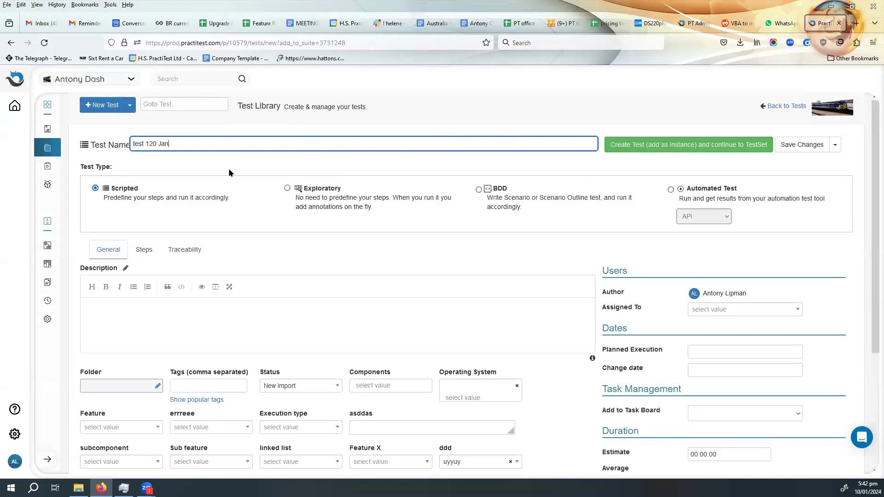
{"action": "key", "text": "BackSpace"}
{"action": "left_click", "coordinate": [142, 315]}
{"action": "type", "text": "asdsadsa"}
- Add a first step named "adsadsadsa" to the new test, with description "sadas" and expected result "ssdasda"
{"action": "left_click", "coordinate": [144, 250]}
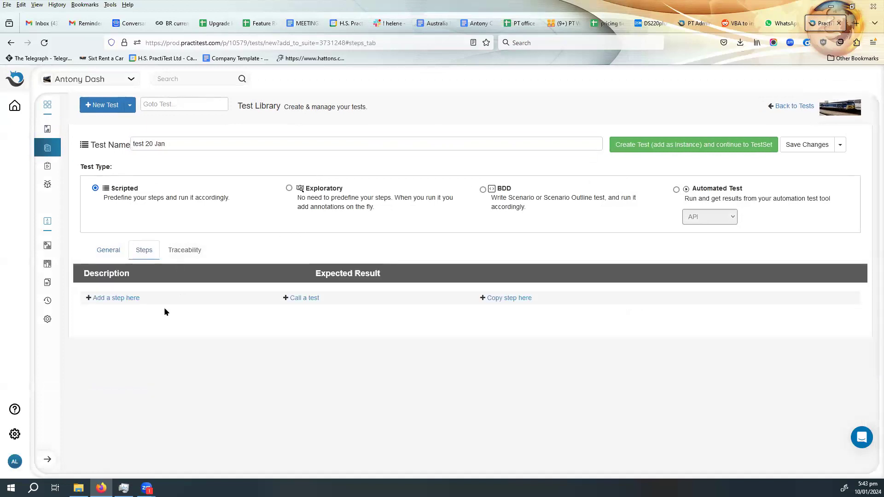
{"action": "left_click", "coordinate": [109, 302]}
{"action": "type", "text": "adsadsadsa"}
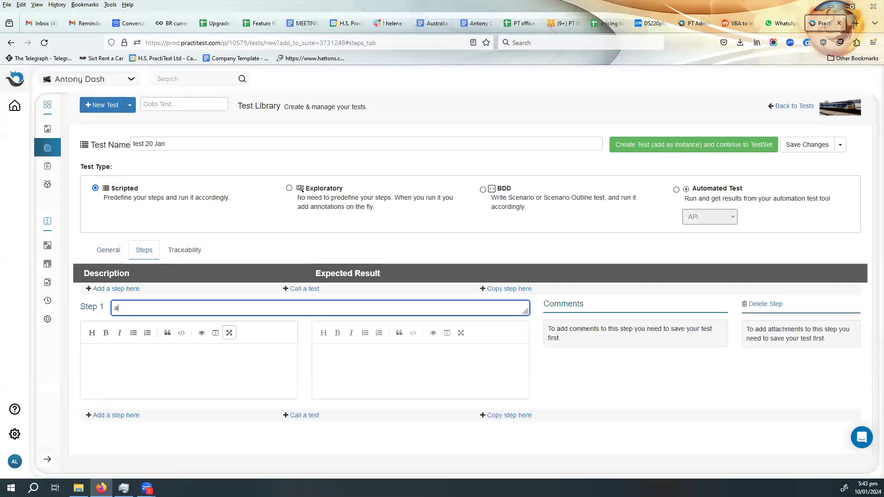
{"action": "left_click", "coordinate": [183, 364]}
{"action": "type", "text": "sadas"}
{"action": "left_click", "coordinate": [360, 355]}
{"action": "type", "text": "ssdasd"}
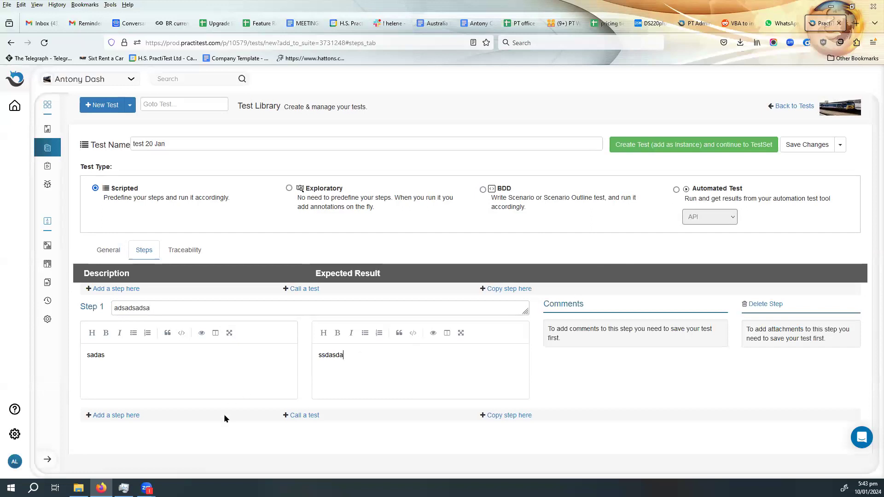
- Add a second step "asddsadsa" with description "asddsa" and expected result "sasaddsa", and create the test as an instance in the test set
{"action": "left_click", "coordinate": [113, 415]}
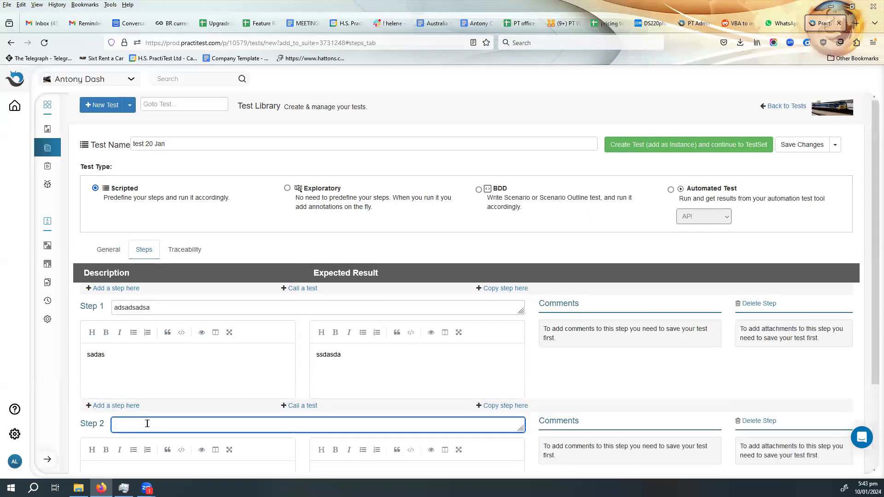
{"action": "type", "text": "asddsadsa"}
{"action": "left_click", "coordinate": [145, 472]}
{"action": "type", "text": "asddsasasaddsa"}
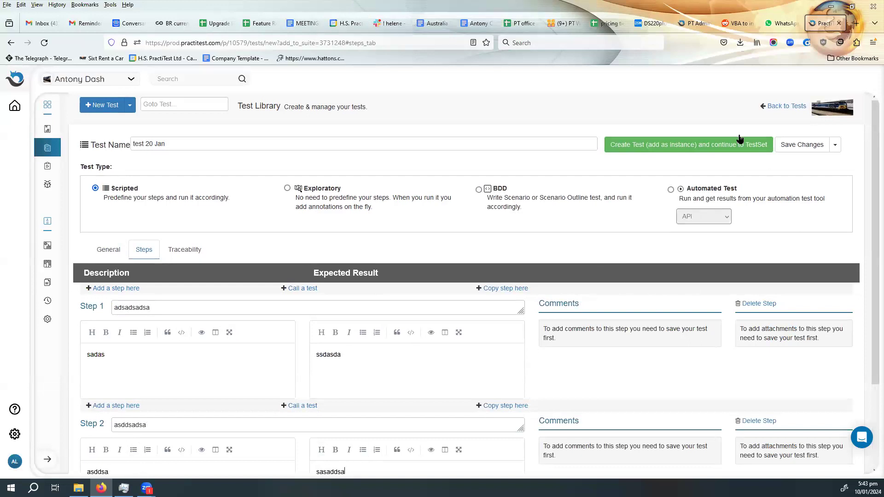
{"action": "left_click", "coordinate": [707, 146]}
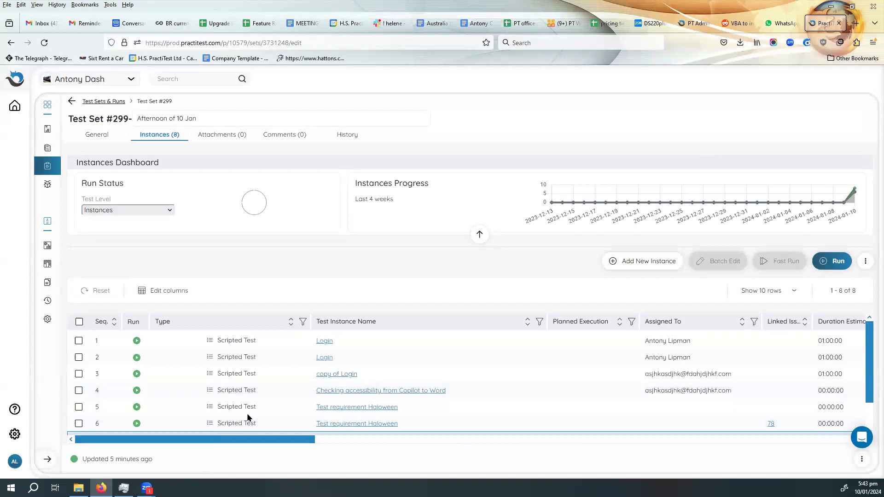
- Move the test 20 Jan instance to the first position in the test set's run order
{"action": "scroll", "coordinate": [248, 417], "scroll_direction": "down", "scroll_amount": 2}
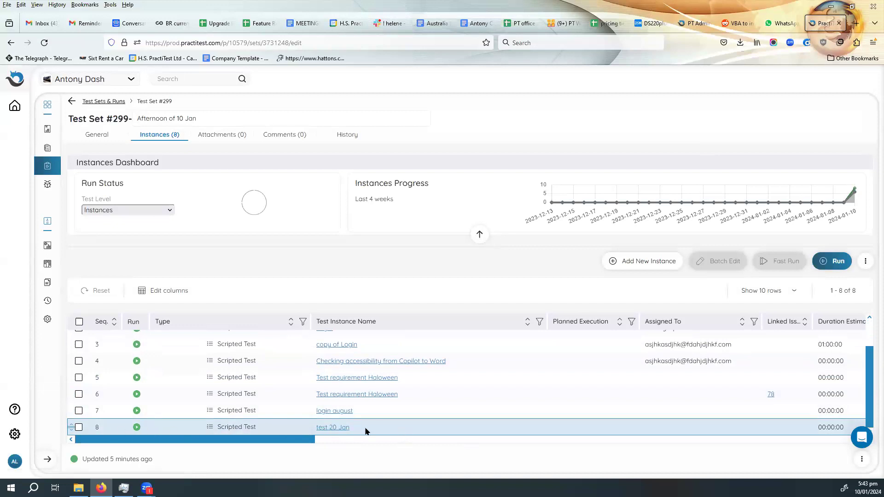
{"action": "left_click_drag", "start_coordinate": [72, 427], "coordinate": [74, 344]}
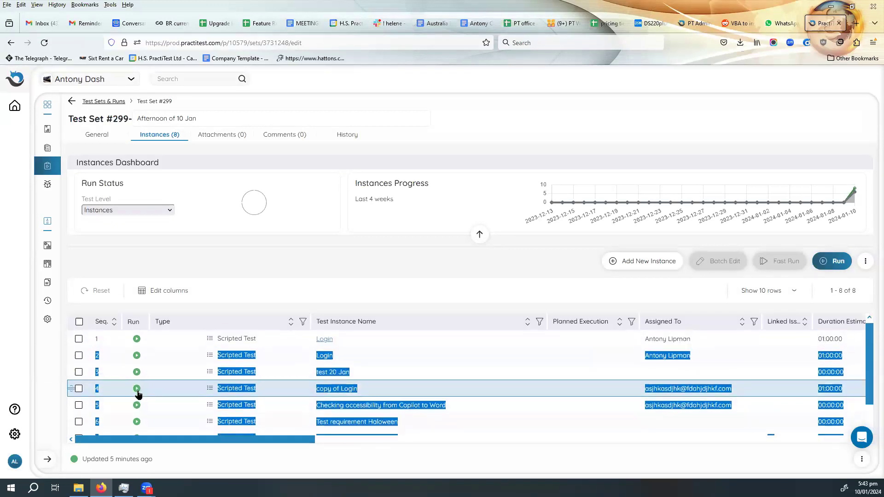
{"action": "left_click", "coordinate": [377, 378]}
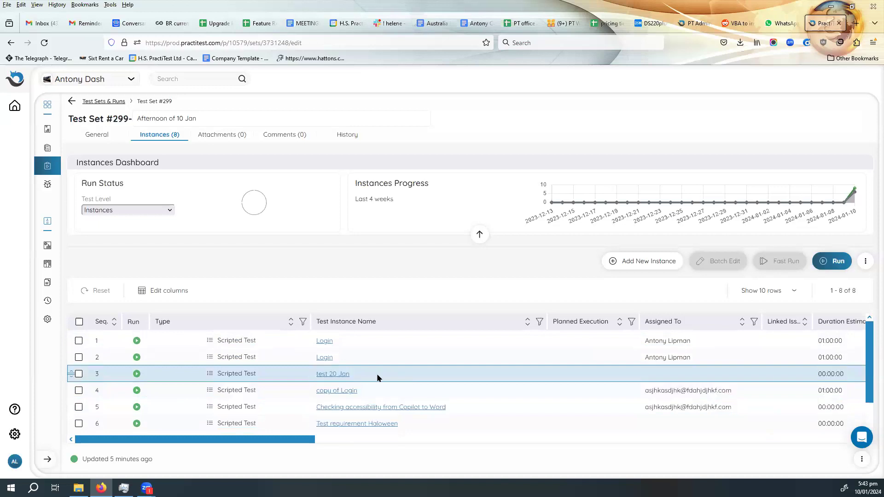
{"action": "left_click_drag", "start_coordinate": [72, 376], "coordinate": [75, 343]}
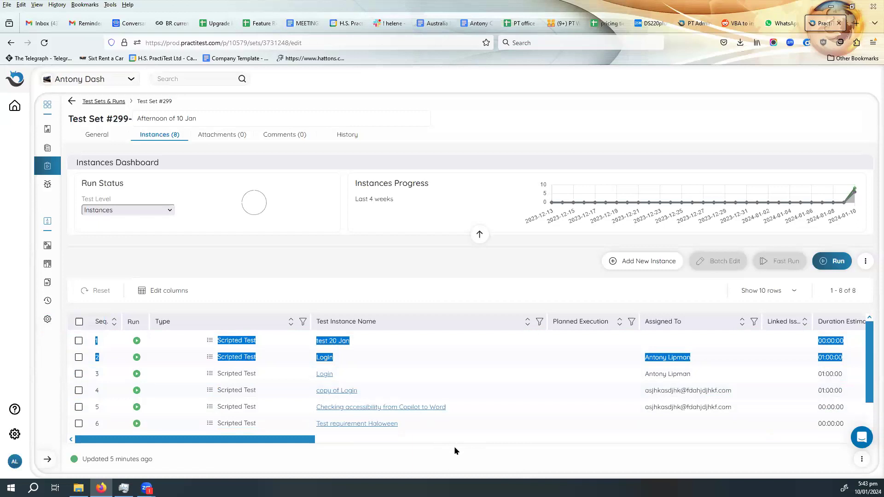
- Batch update the parameters of the test 20 Jan instance and the Login instance below it, setting URL to "hhjkdsfhjhjkdsf"
{"action": "left_click", "coordinate": [865, 262]}
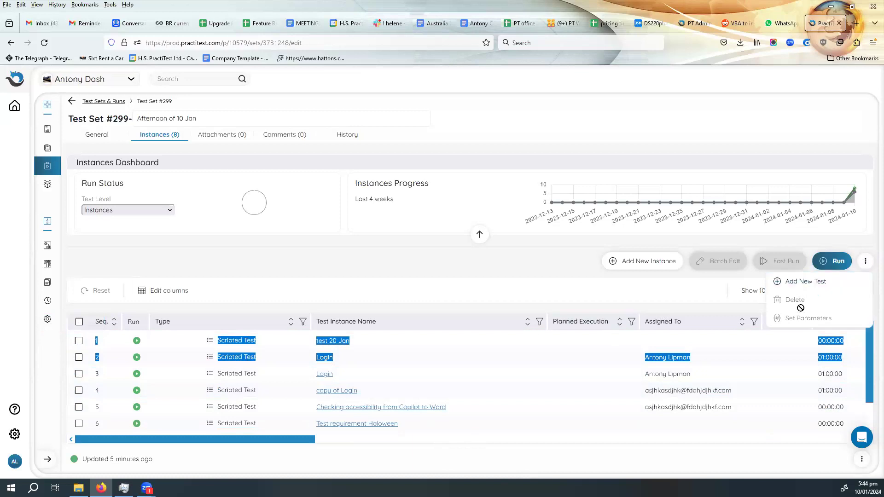
{"action": "left_click", "coordinate": [79, 341]}
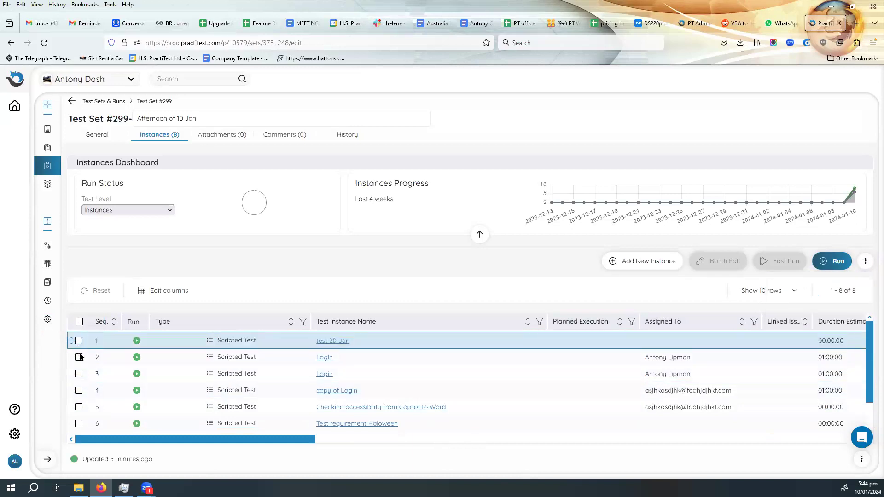
{"action": "left_click", "coordinate": [866, 262]}
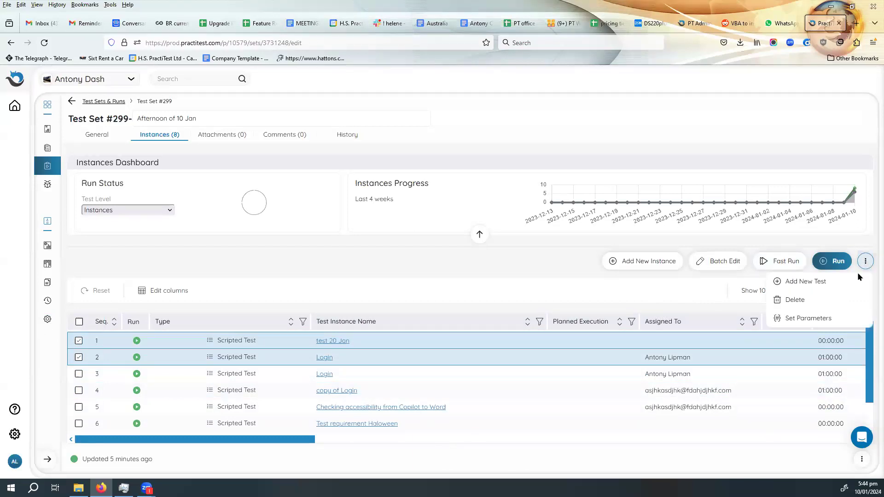
{"action": "left_click", "coordinate": [810, 321]}
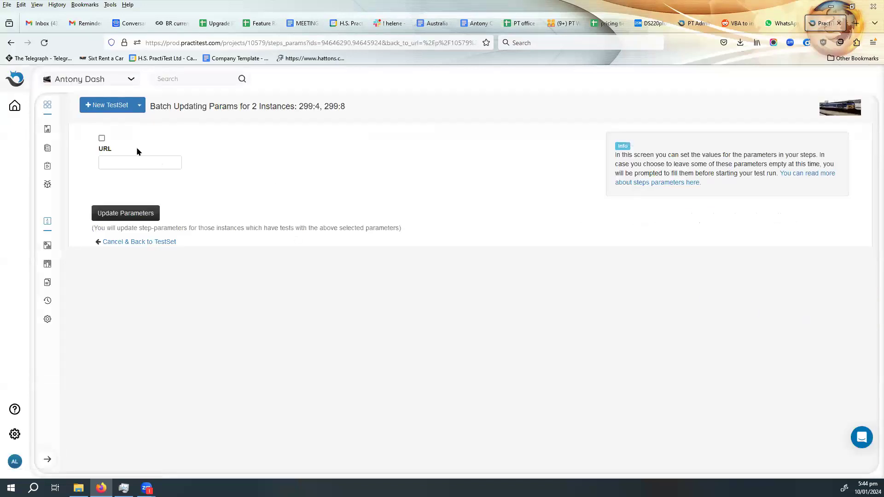
{"action": "left_click", "coordinate": [102, 139]}
{"action": "left_click", "coordinate": [122, 164]}
{"action": "type", "text": "hhjkdsfhjhjkdsf"}
{"action": "left_click", "coordinate": [152, 214]}
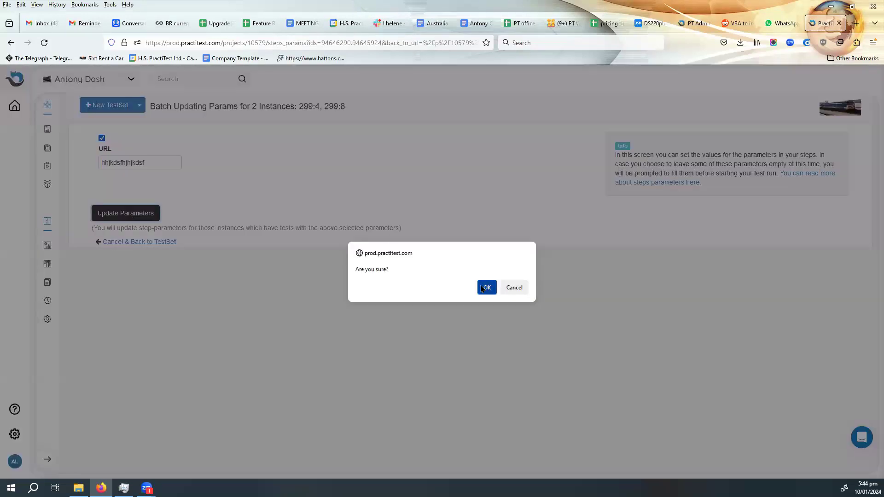
{"action": "left_click", "coordinate": [482, 288]}
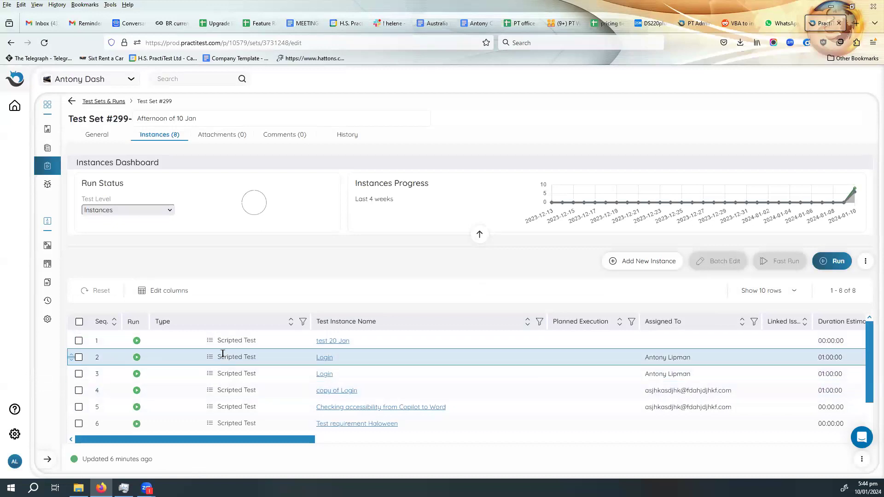
- Show the Parameters column in the instances table and place it first, before Type
{"action": "left_click", "coordinate": [162, 290]}
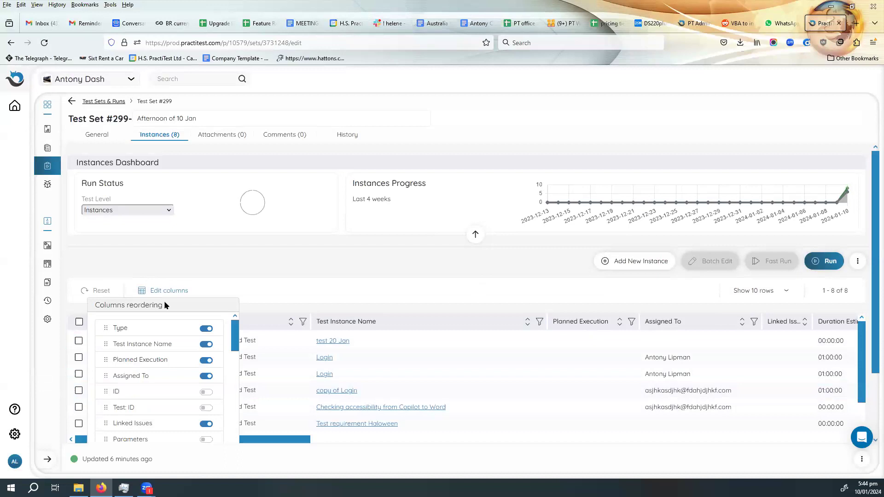
{"action": "left_click", "coordinate": [207, 438]}
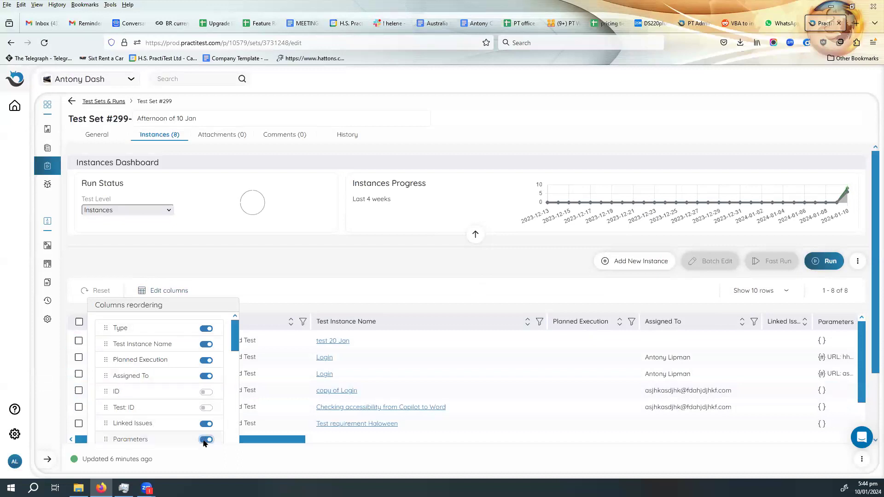
{"action": "left_click_drag", "start_coordinate": [131, 441], "coordinate": [137, 319]}
{"action": "left_click_drag", "start_coordinate": [136, 314], "coordinate": [133, 317]}
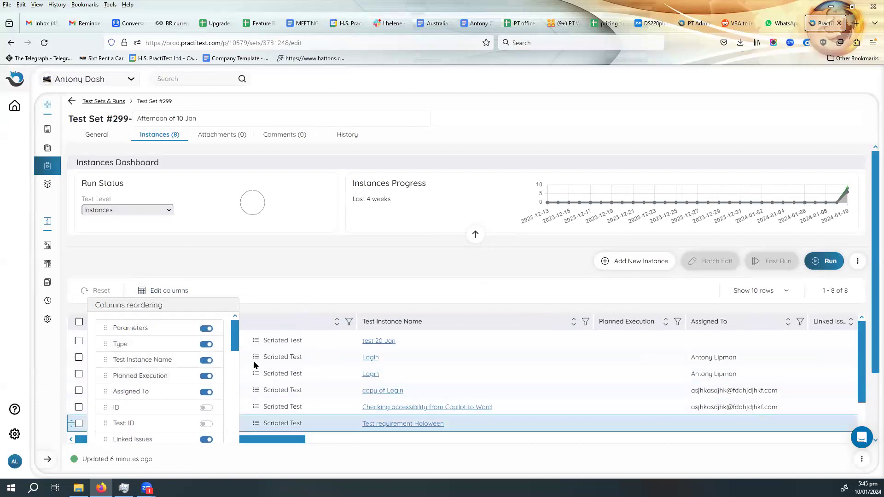
- Close the column settings and widen the Parameters column so the full URL values are readable for the instances
{"action": "left_click", "coordinate": [331, 294]}
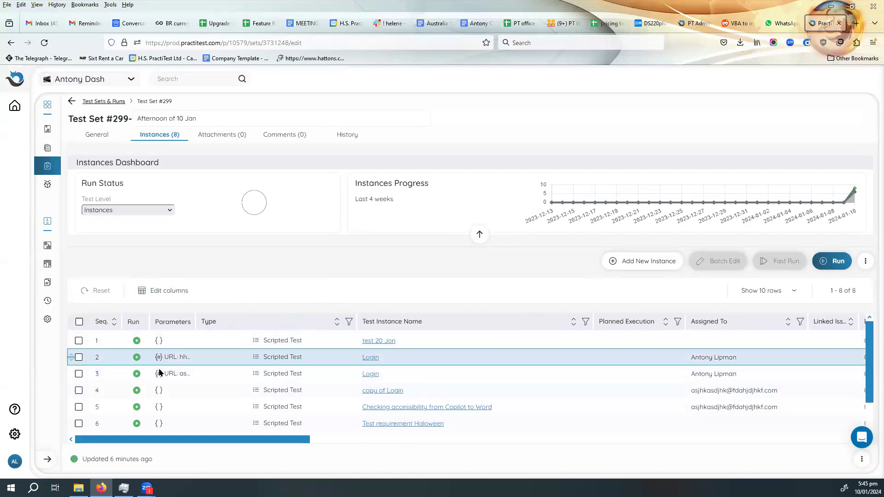
{"action": "left_click_drag", "start_coordinate": [195, 321], "coordinate": [302, 311]}
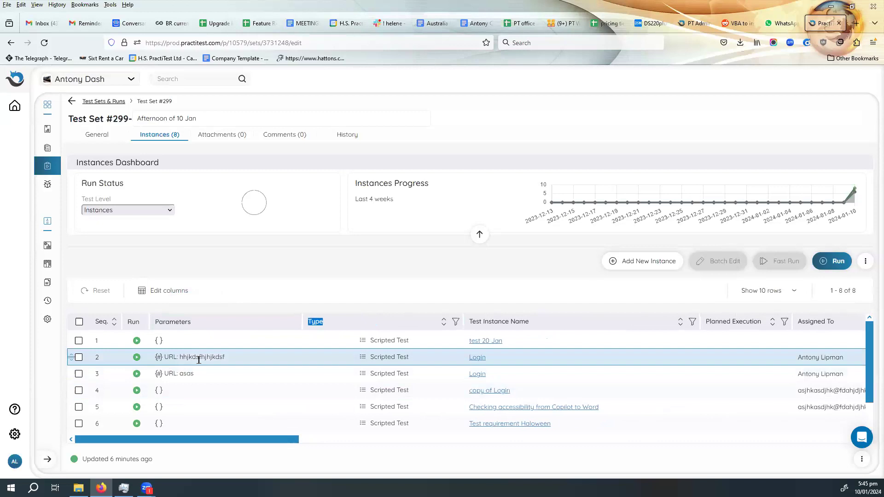
{"action": "scroll", "coordinate": [194, 369], "scroll_direction": "down", "scroll_amount": 1}
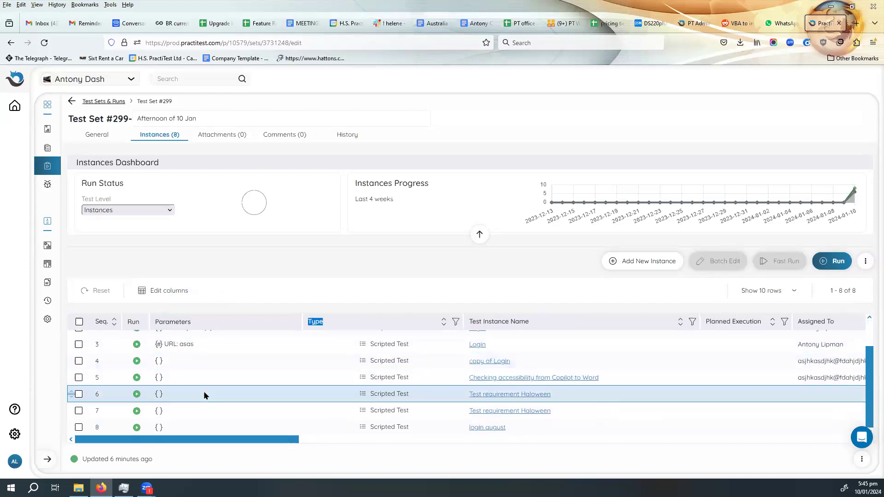
{"action": "scroll", "coordinate": [202, 396], "scroll_direction": "up", "scroll_amount": 1}
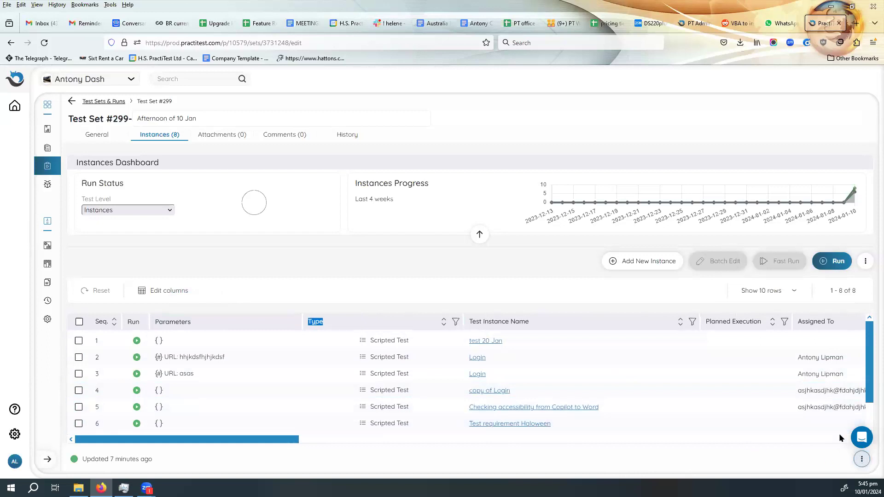
- Review the new Instance Tabular Summary Report form for test set 299, then return to the test set without creating the report
{"action": "left_click", "coordinate": [861, 461]}
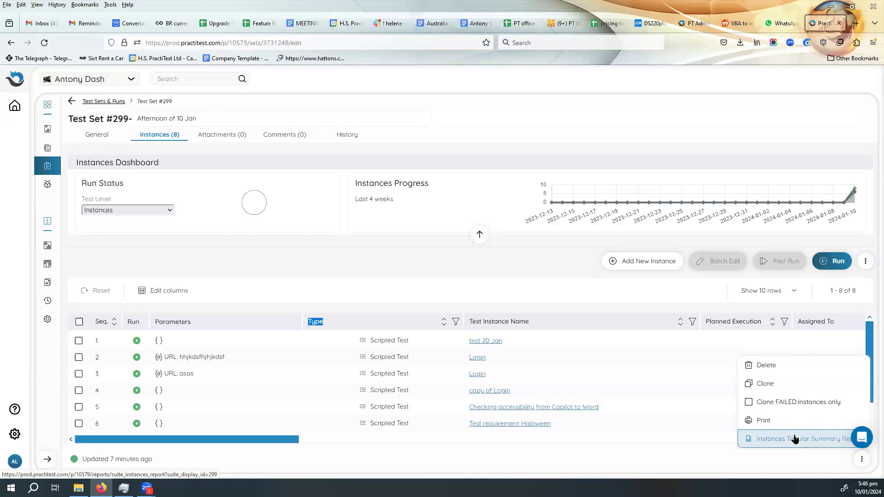
{"action": "left_click", "coordinate": [794, 440]}
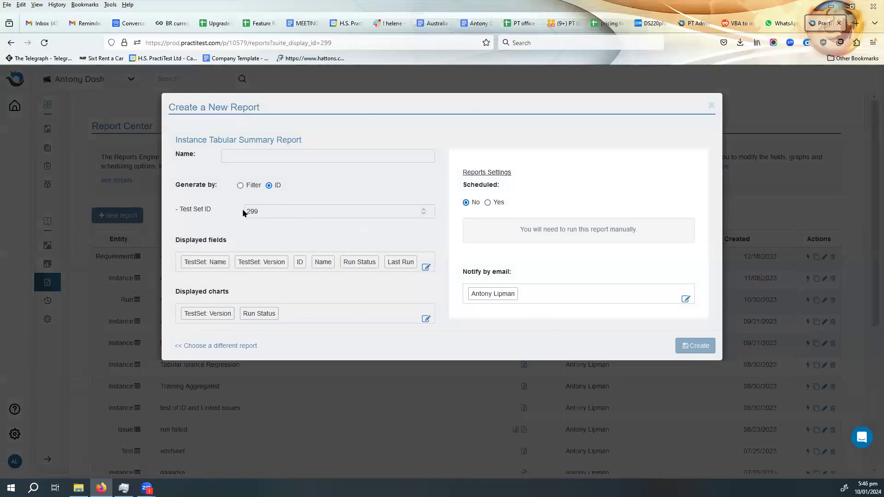
{"action": "left_click_drag", "start_coordinate": [290, 211], "coordinate": [220, 202]}
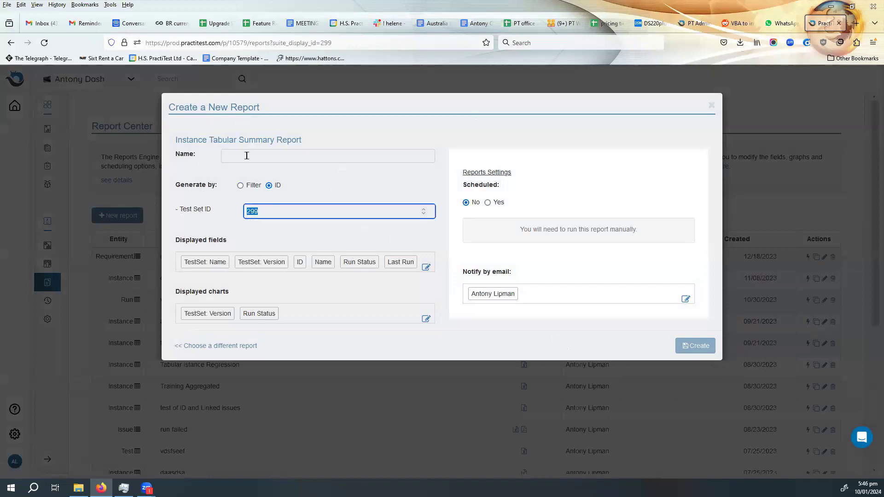
{"action": "left_click", "coordinate": [246, 156]}
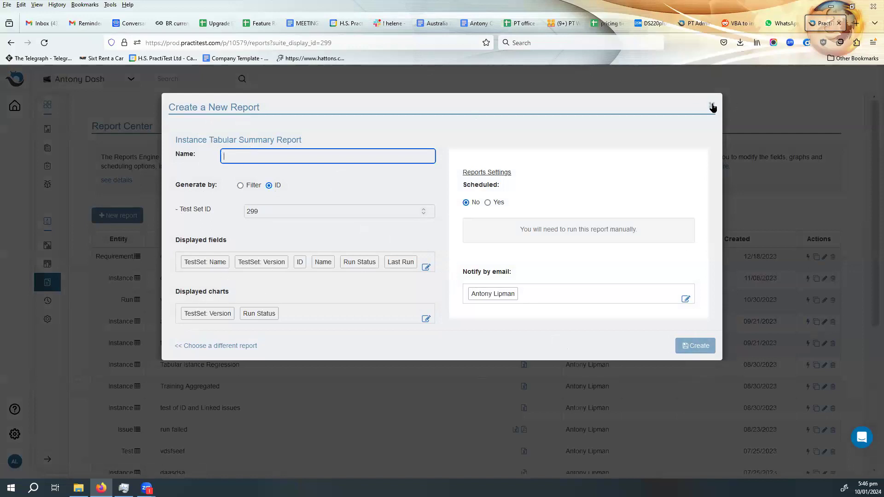
{"action": "left_click", "coordinate": [713, 107]}
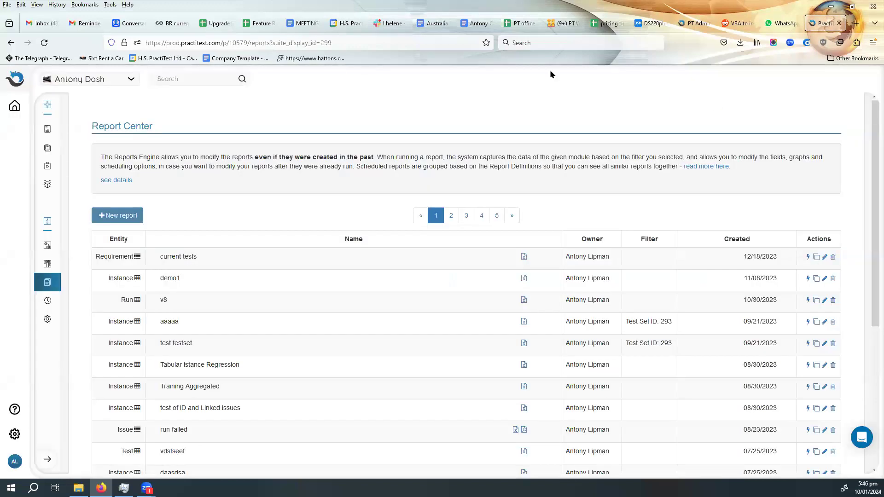
{"action": "left_click", "coordinate": [11, 45]}
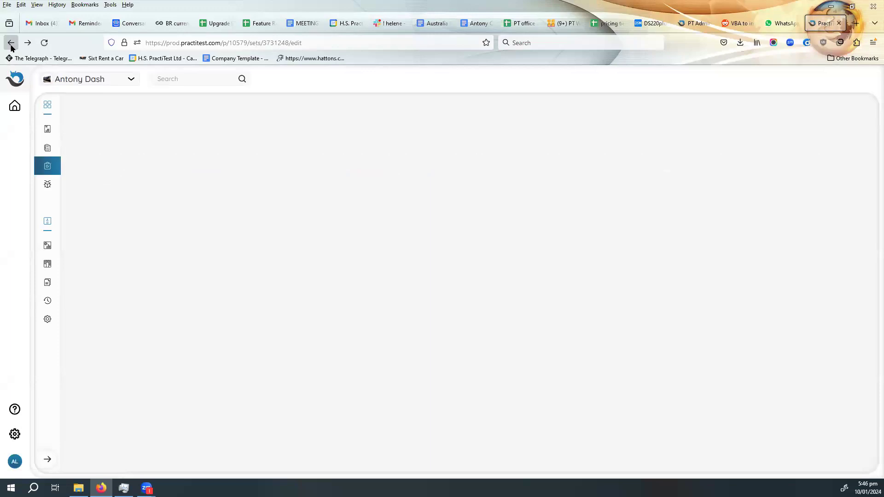
- Examine the test set's additional actions, including the option to clone FAILED instances only, and leave them without cloning
{"action": "scroll", "coordinate": [703, 364], "scroll_direction": "down", "scroll_amount": 1}
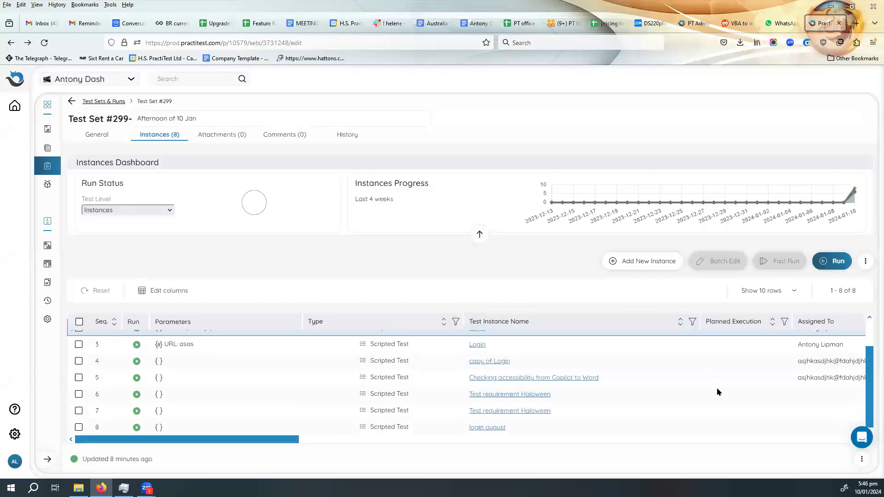
{"action": "left_click", "coordinate": [863, 460]}
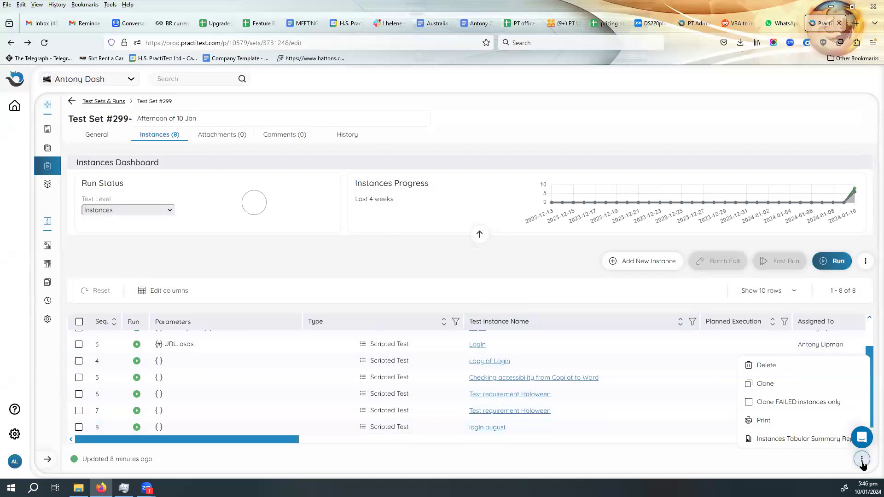
{"action": "left_click", "coordinate": [777, 403]}
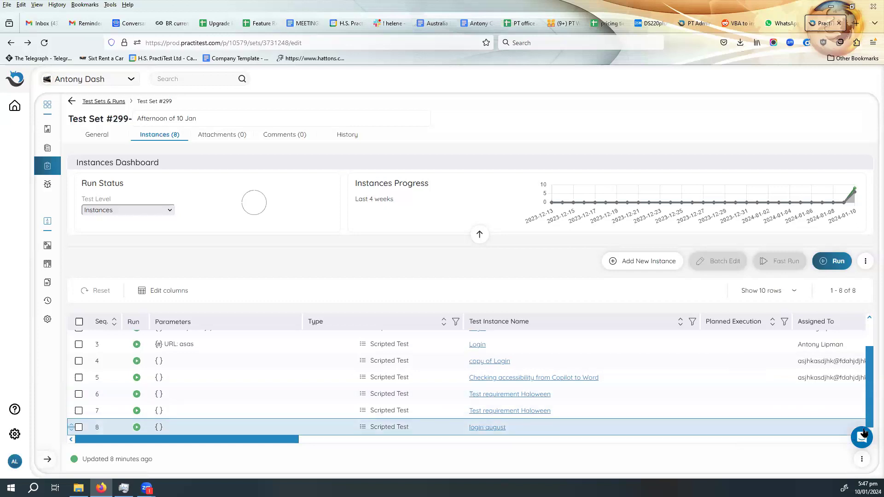
{"action": "left_click", "coordinate": [863, 459]}
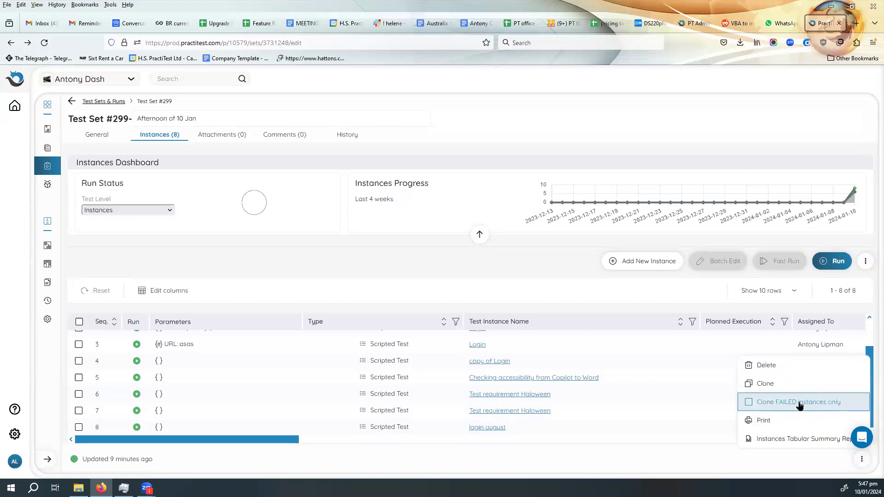
{"action": "left_click", "coordinate": [621, 298]}
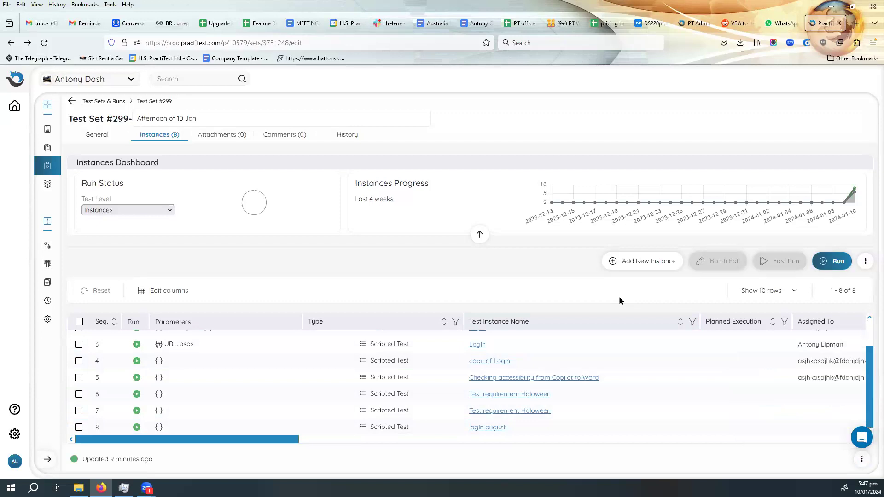
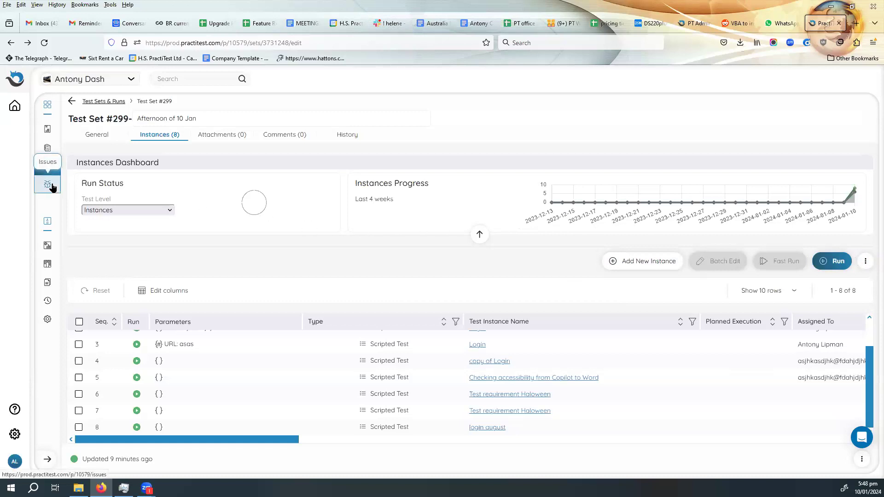
- Examine the linked tests in the traceability of the "Test requirement Haloween" requirement, then return to the requirements list
{"action": "left_click", "coordinate": [53, 133]}
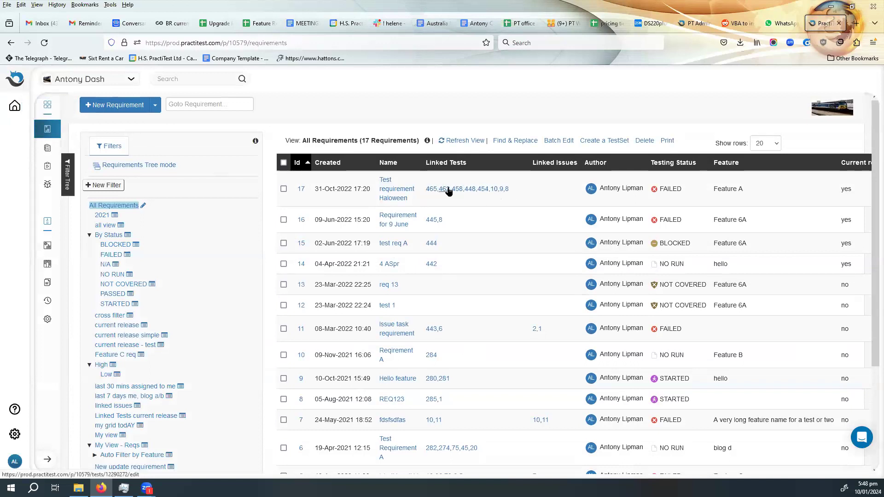
{"action": "left_click", "coordinate": [389, 192]}
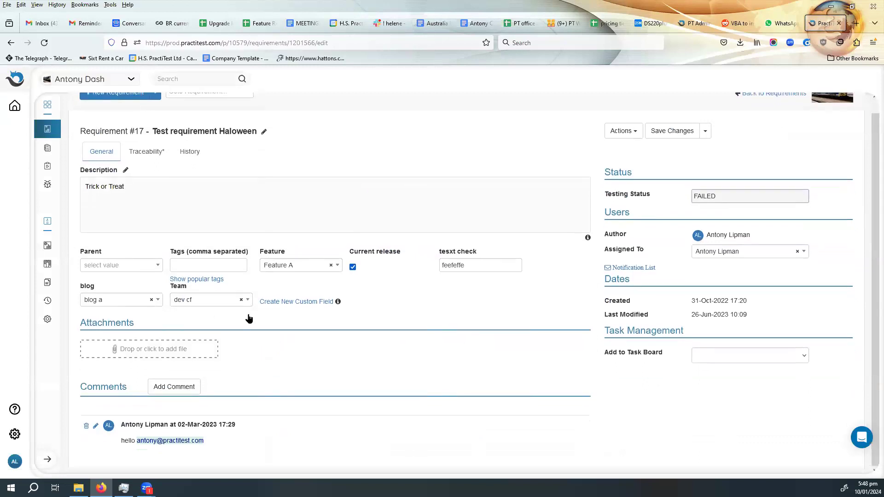
{"action": "left_click", "coordinate": [157, 167]}
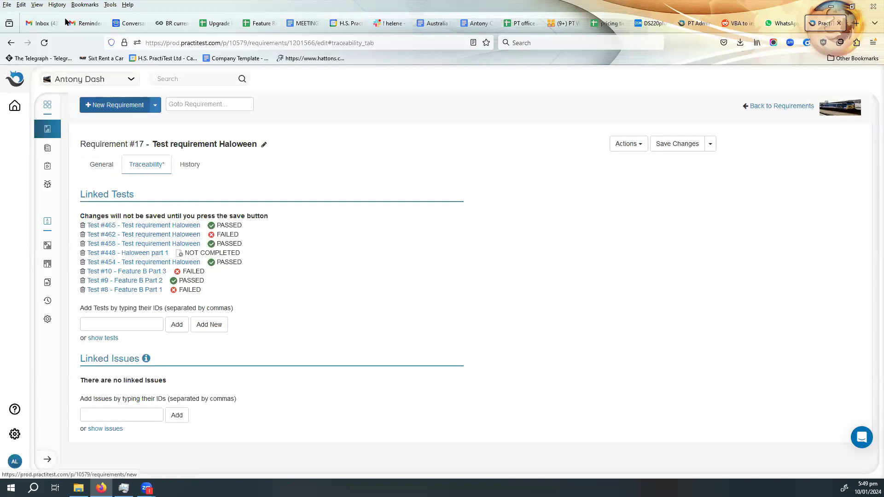
{"action": "left_click", "coordinate": [9, 43]}
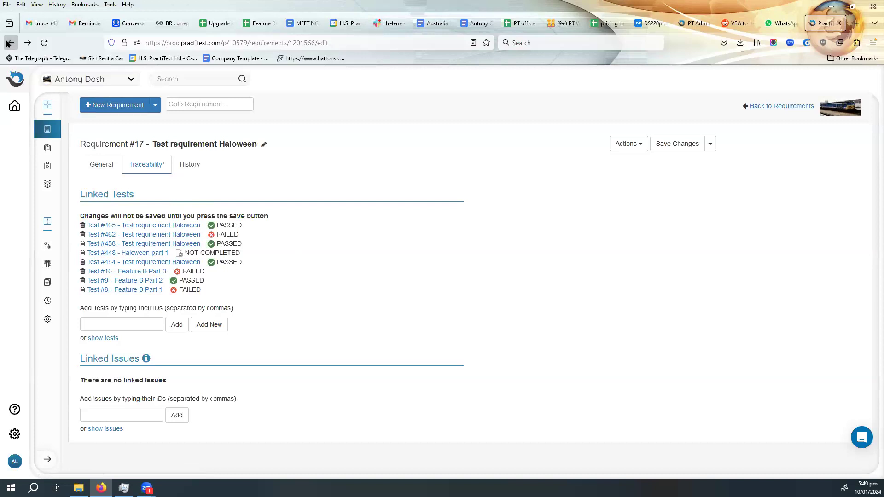
{"action": "left_click", "coordinate": [9, 43]}
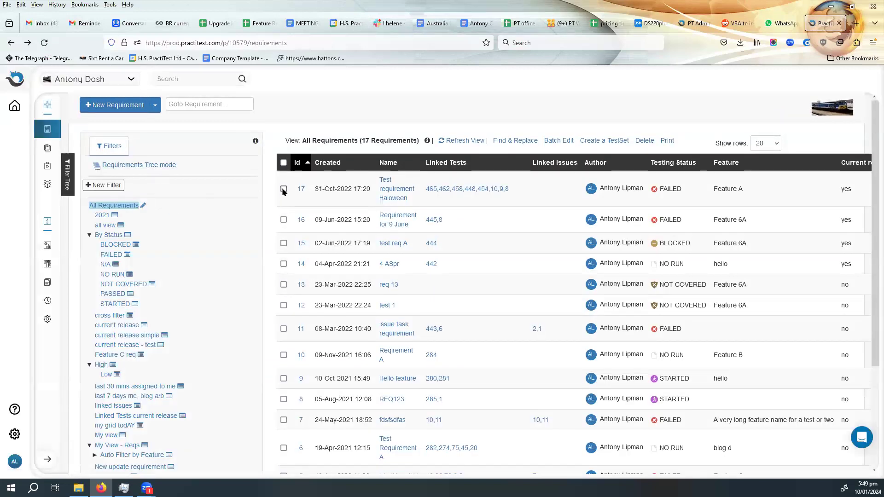
- Start a new test set from the "Test requirement Haloween" requirement, look over its form and try to create it without a name
{"action": "left_click", "coordinate": [283, 190]}
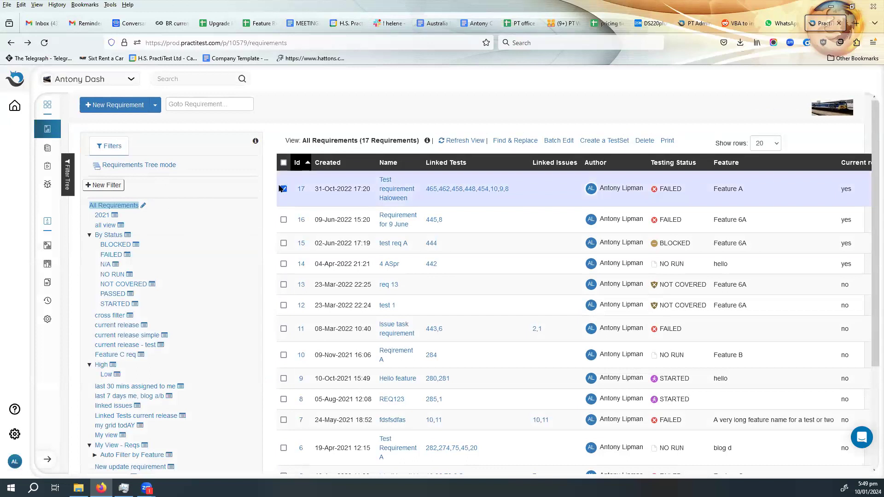
{"action": "left_click", "coordinate": [600, 141]}
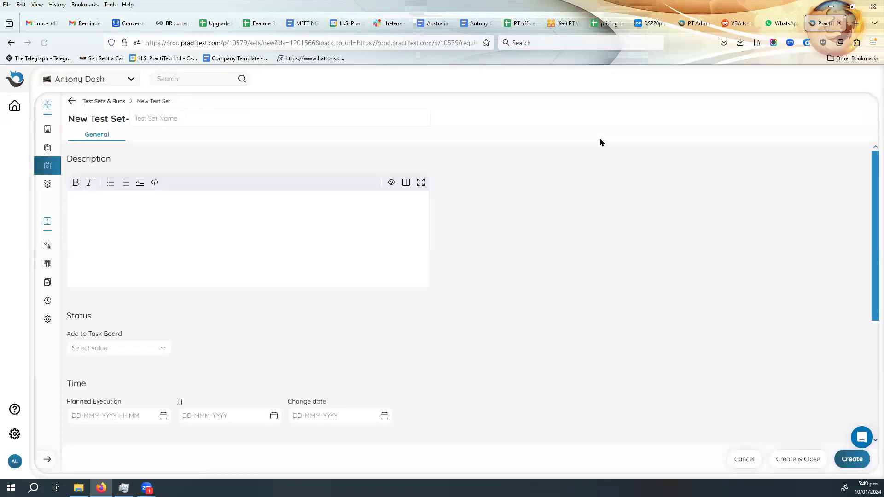
{"action": "left_click", "coordinate": [395, 249]}
{"action": "scroll", "coordinate": [595, 285], "scroll_direction": "down", "scroll_amount": 4}
{"action": "scroll", "coordinate": [596, 288], "scroll_direction": "up", "scroll_amount": 4}
{"action": "left_click", "coordinate": [852, 459]}
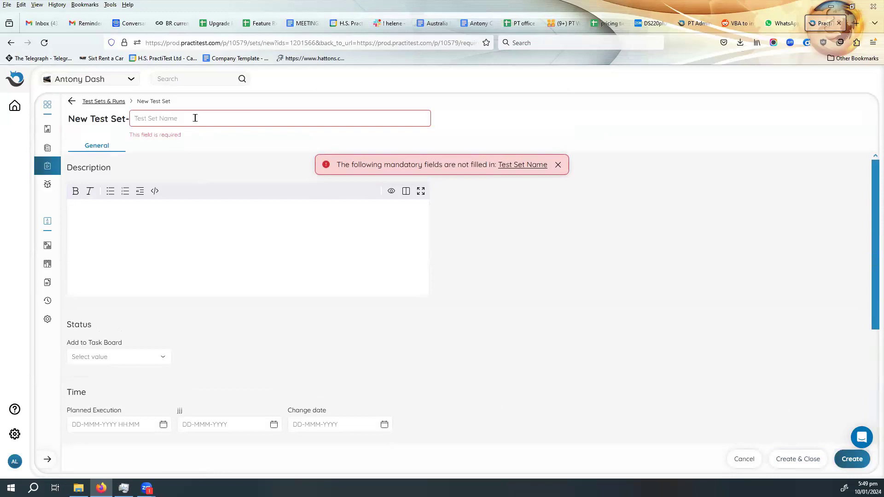
- Name the new test set "haloween requirement" and create it
{"action": "type", "text": "halow"}
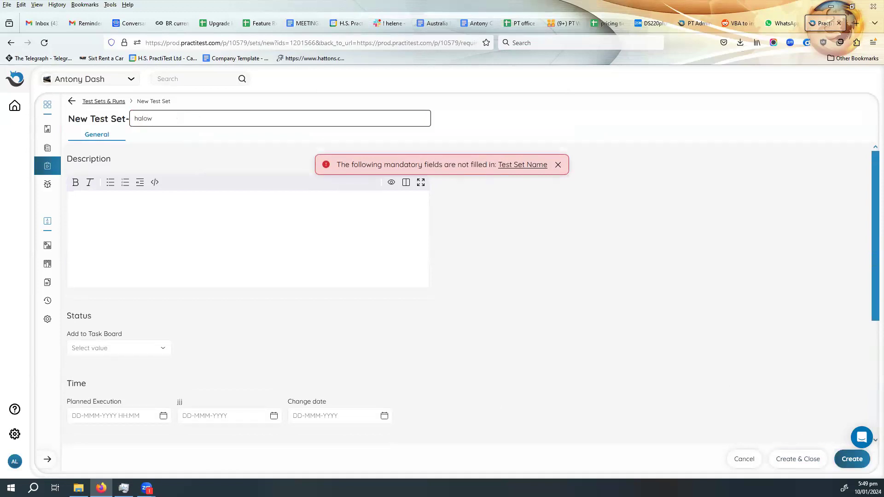
{"action": "type", "text": "een requirement"}
{"action": "left_click", "coordinate": [852, 459]}
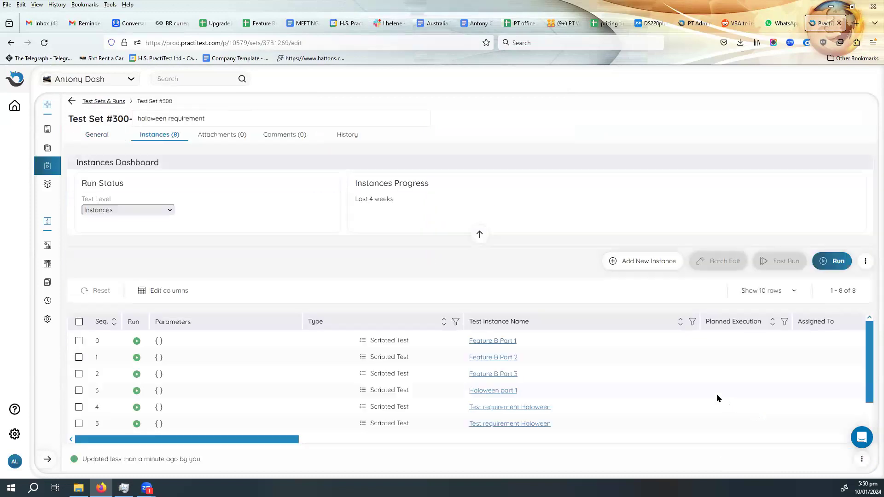
- Review the instances and columns of the new test set, then collapse the Instances Dashboard to give the table more room
{"action": "scroll", "coordinate": [259, 334], "scroll_direction": "down", "scroll_amount": 1}
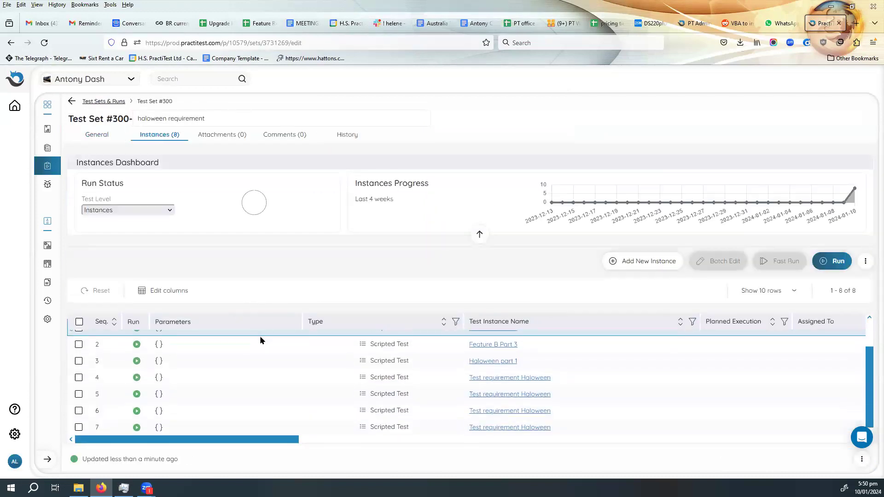
{"action": "scroll", "coordinate": [343, 376], "scroll_direction": "up", "scroll_amount": 1}
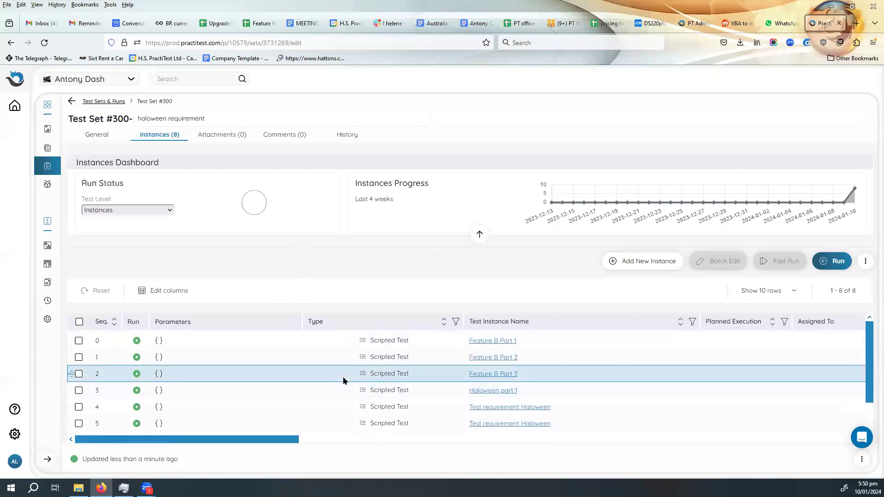
{"action": "scroll", "coordinate": [343, 376], "scroll_direction": "down", "scroll_amount": 1}
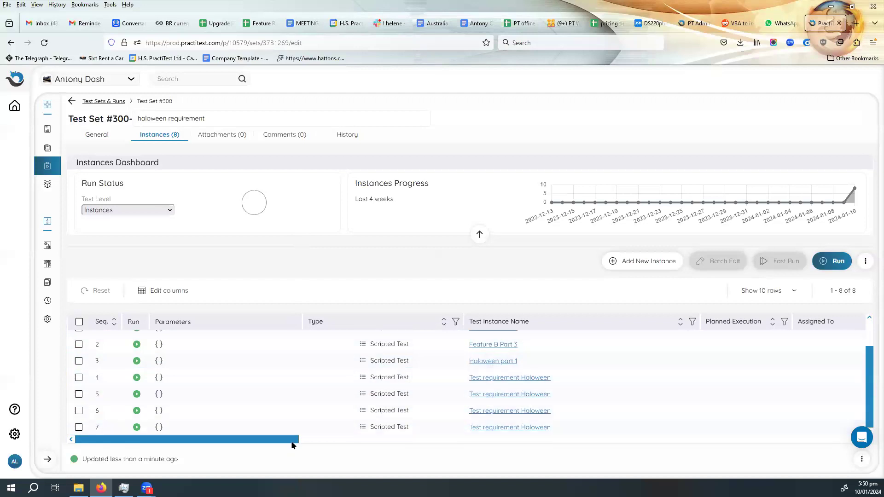
{"action": "left_click_drag", "start_coordinate": [292, 440], "coordinate": [456, 442]}
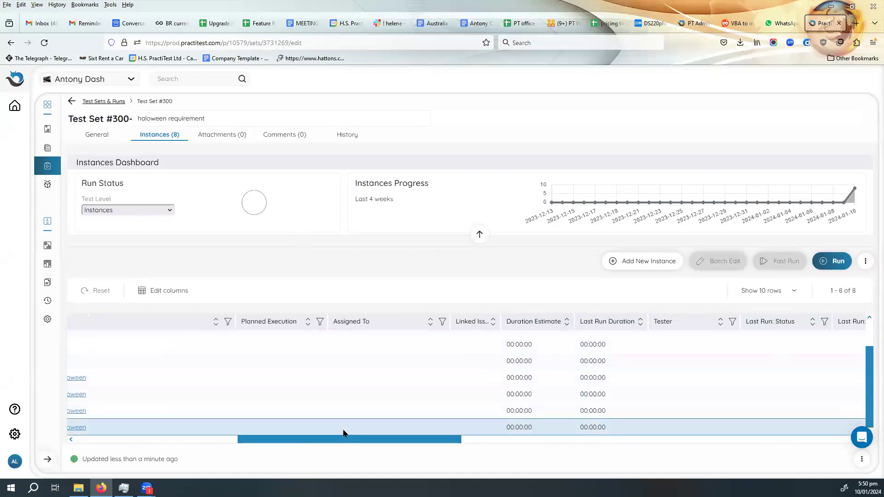
{"action": "left_click_drag", "start_coordinate": [356, 444], "coordinate": [169, 449]}
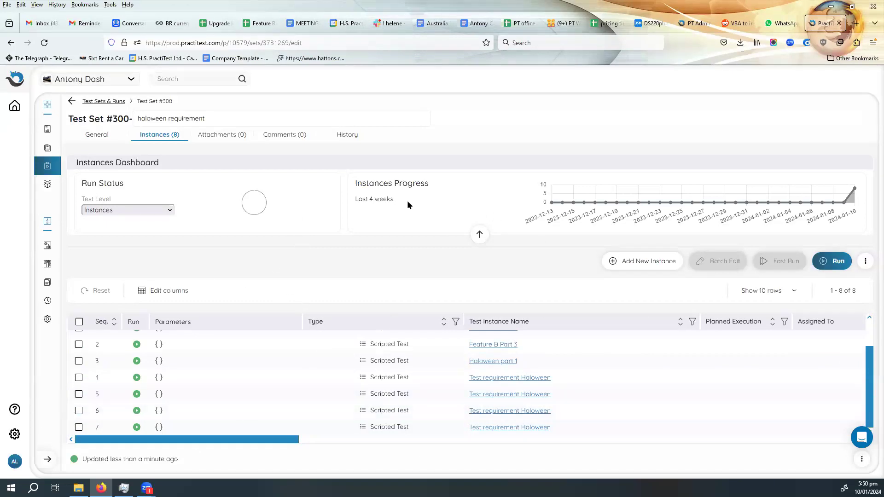
{"action": "left_click", "coordinate": [478, 234]}
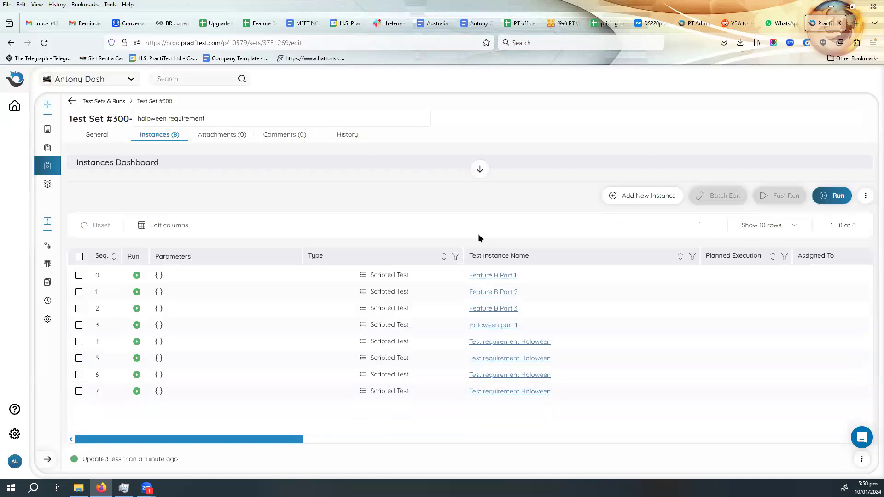